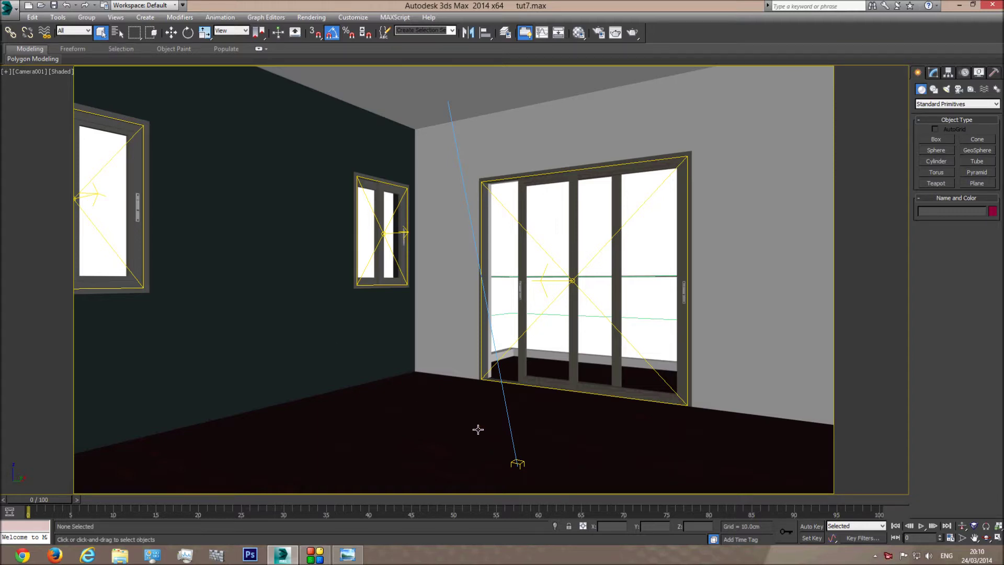
- Switch to the wireframe top view and unhide the hidden floor plan of the bedroom
key(t)
key(F3)
scroll(575, 345, down, 5)
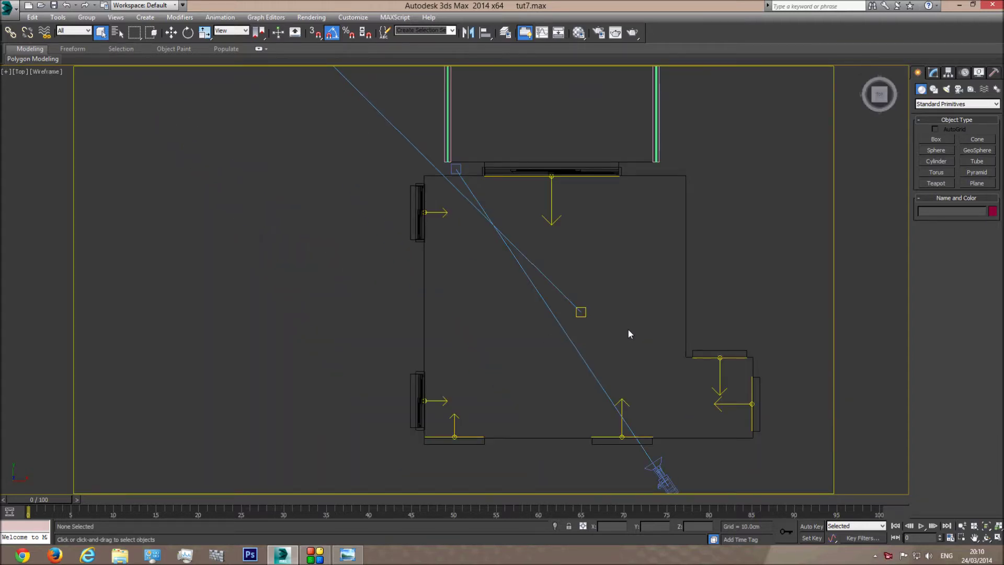
middle_drag(630, 289, 619, 306)
right_click(619, 264)
click(643, 223)
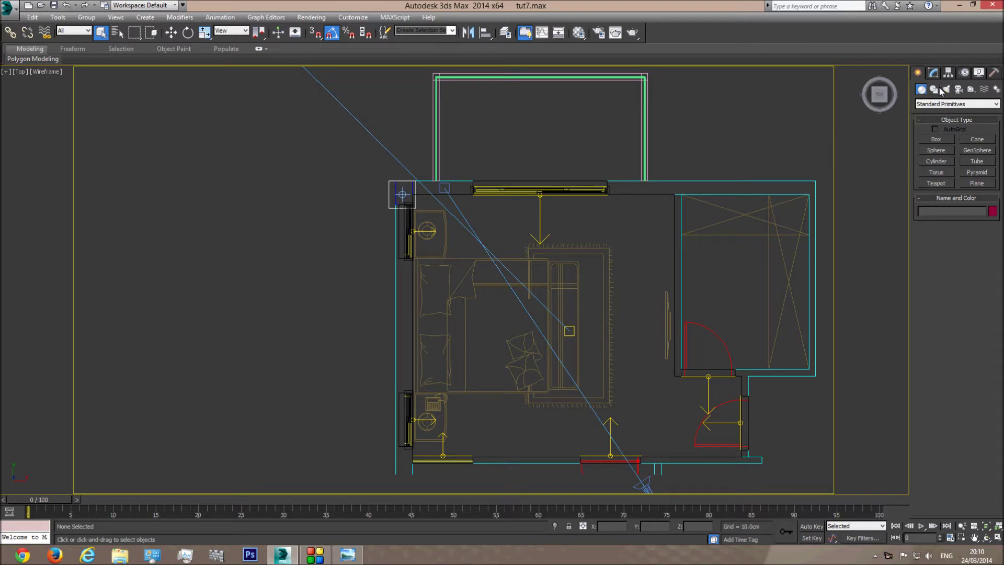
- Draw a plane of about 230 by 119 cm over the rug outline, with 50 length and 30 width segments
click(976, 183)
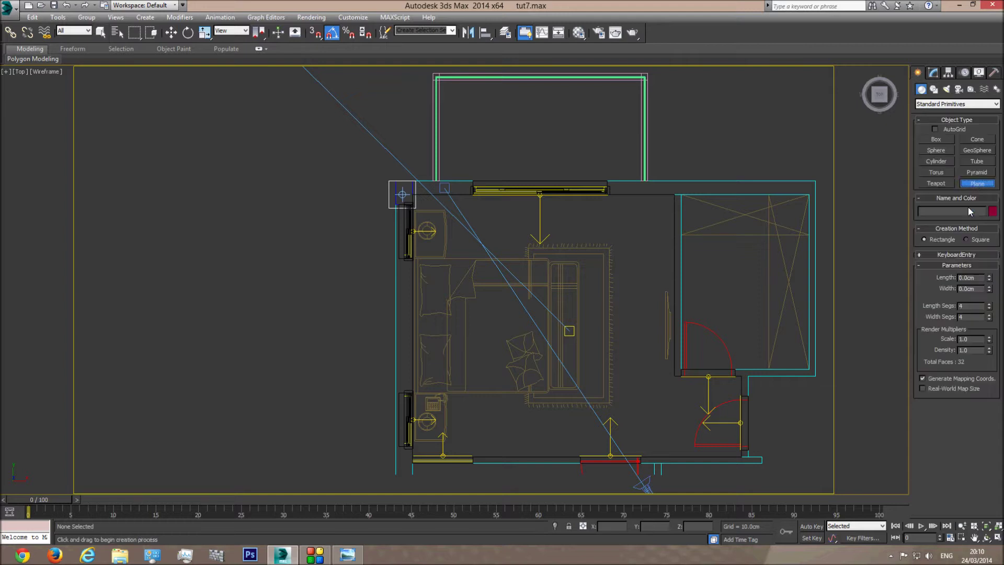
drag(529, 249, 609, 402)
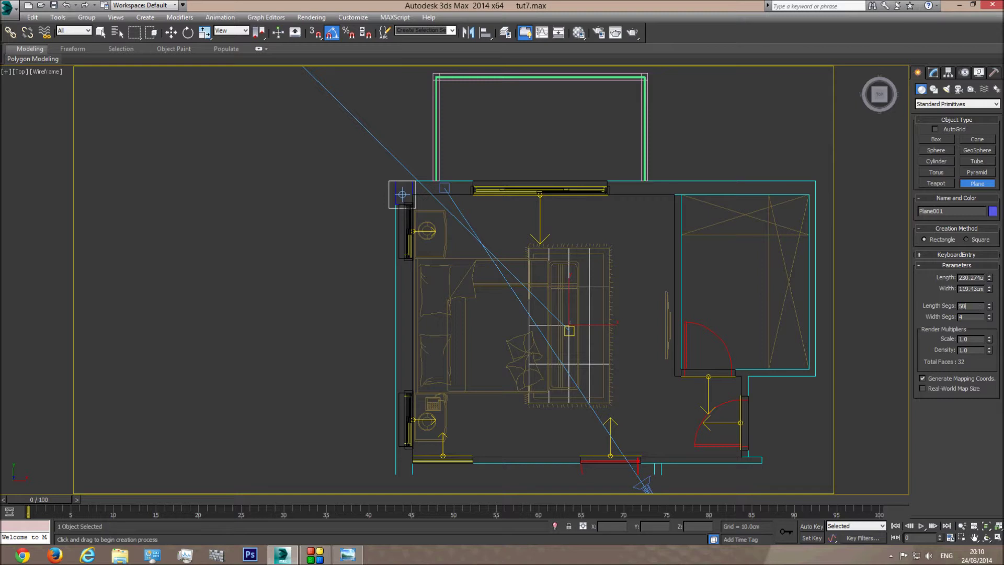
key(Return)
text(30)
key(Return)
scroll(629, 292, up, 10)
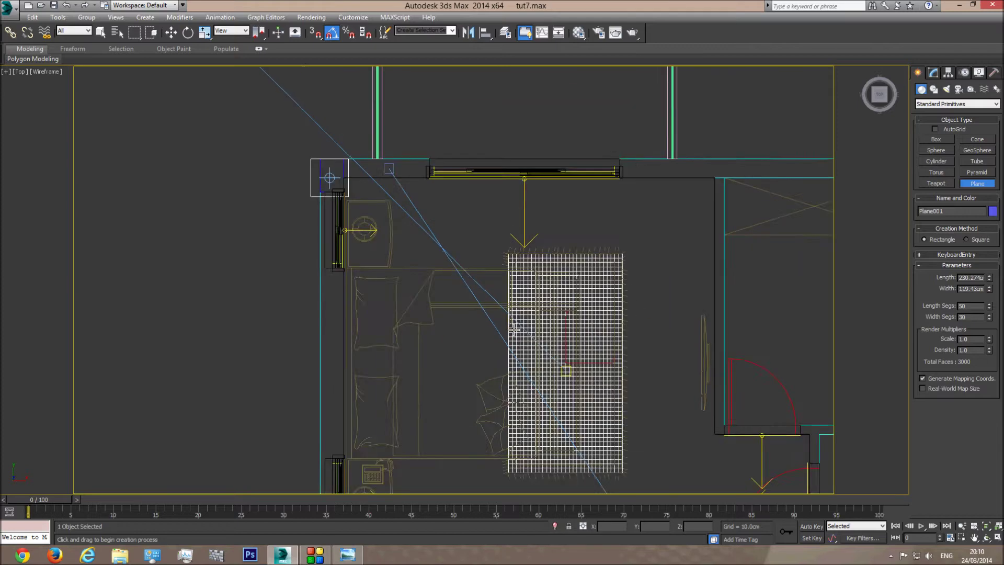
scroll(620, 319, up, 4)
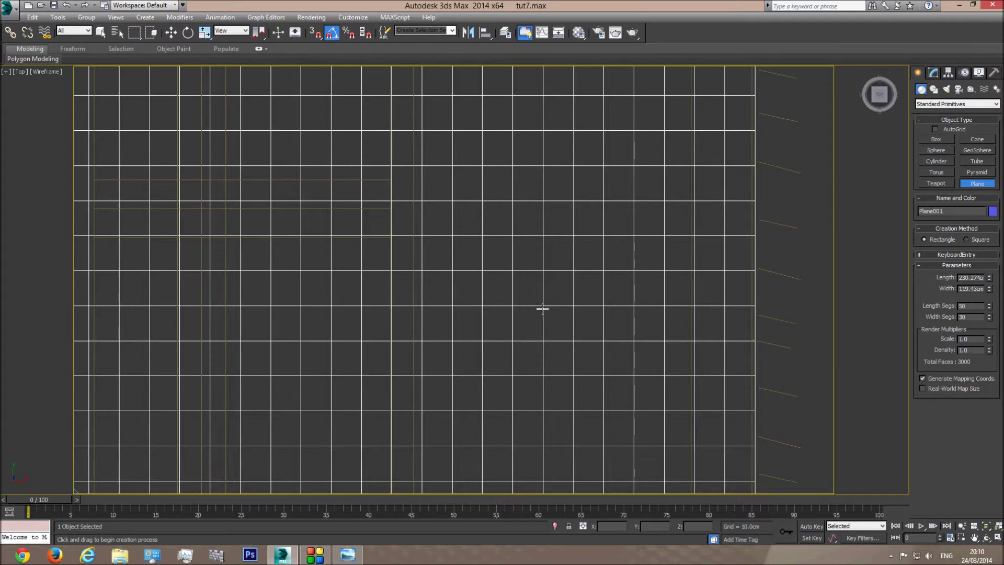
- Reduce the rug plane's width segments to 27 for squarer grid cells and finish creating it
click(990, 319)
click(990, 319)
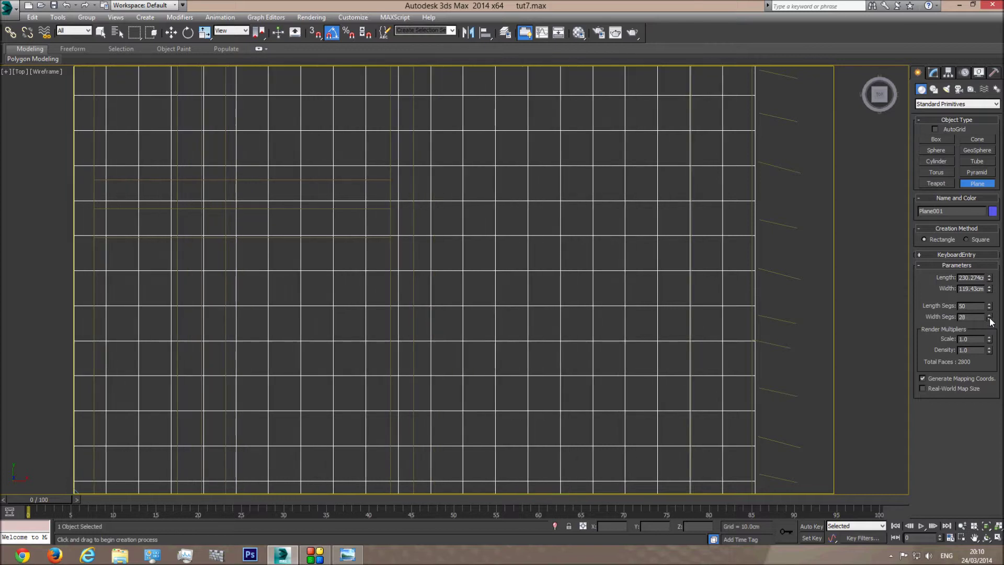
click(989, 319)
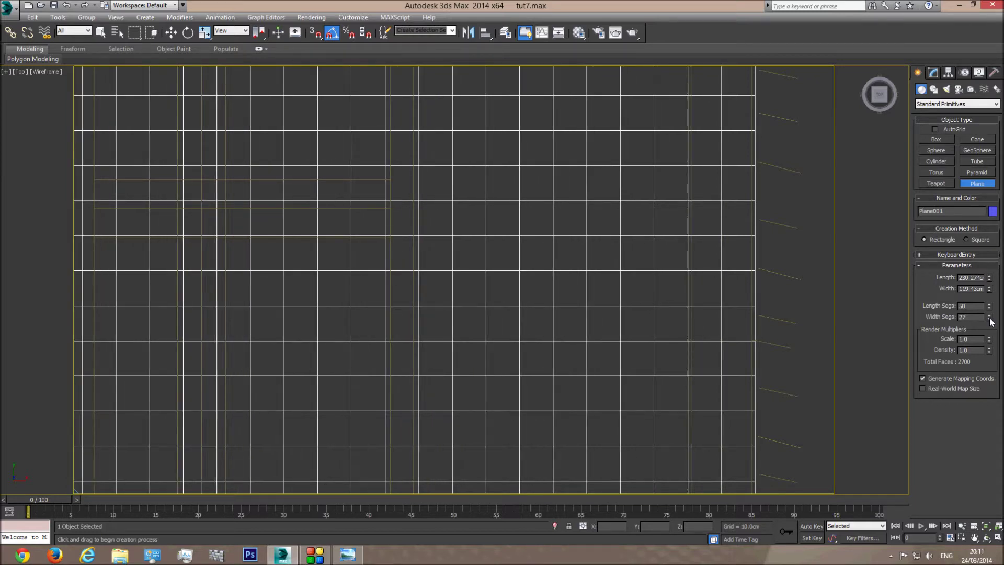
scroll(587, 327, down, 2)
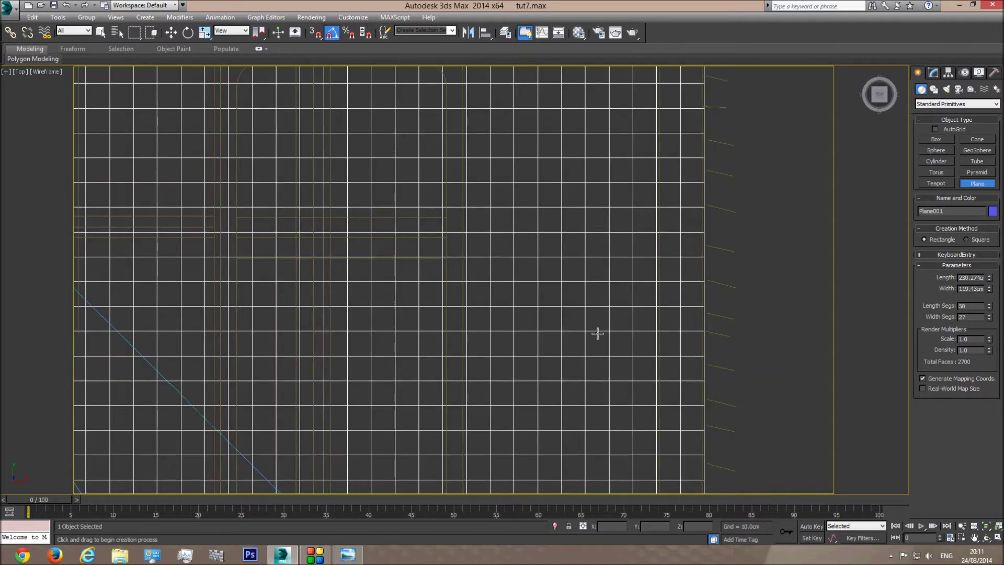
key(c)
key(F3)
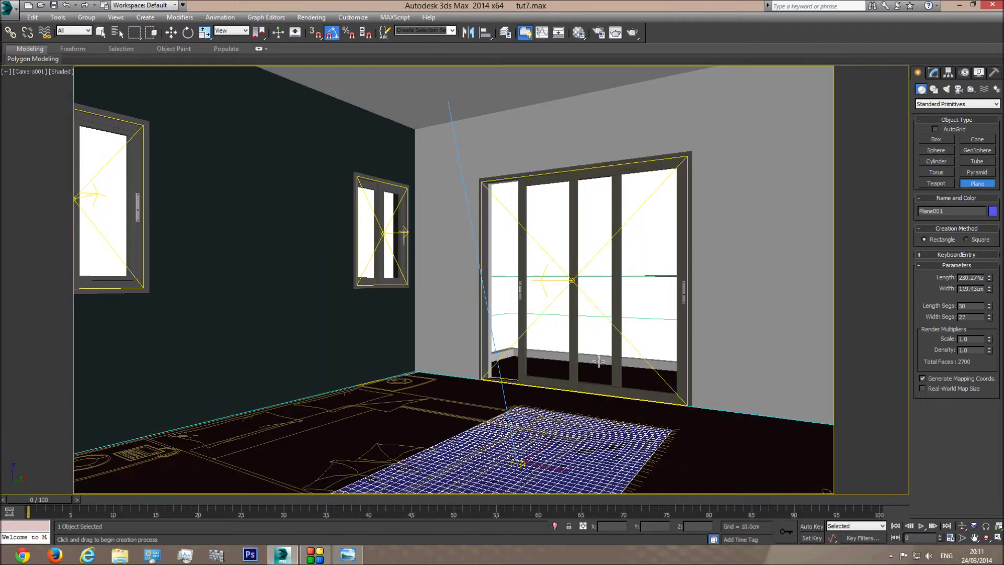
right_click(565, 452)
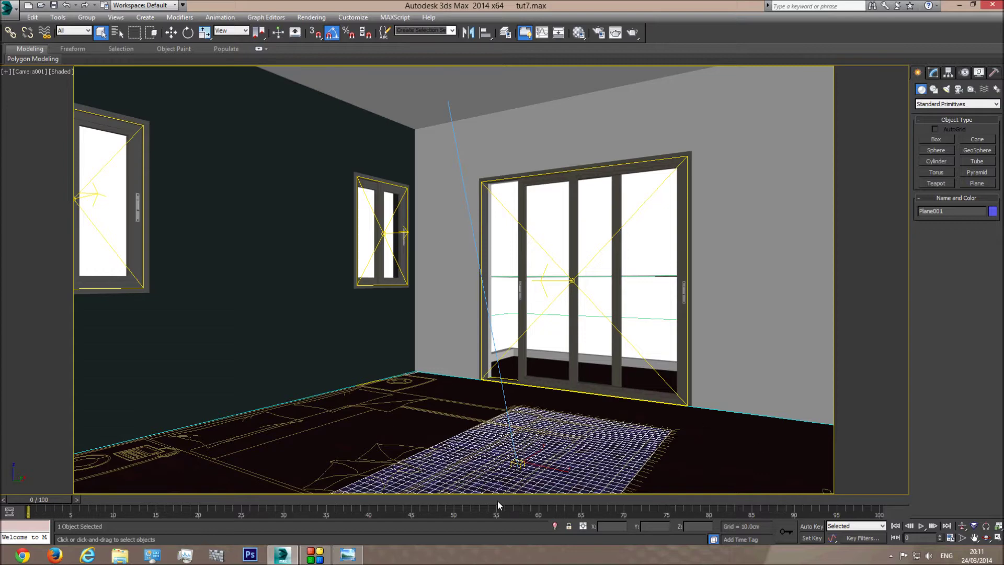
- Select the floor plan drawing in the wireframe camera view and hide it
key(F3)
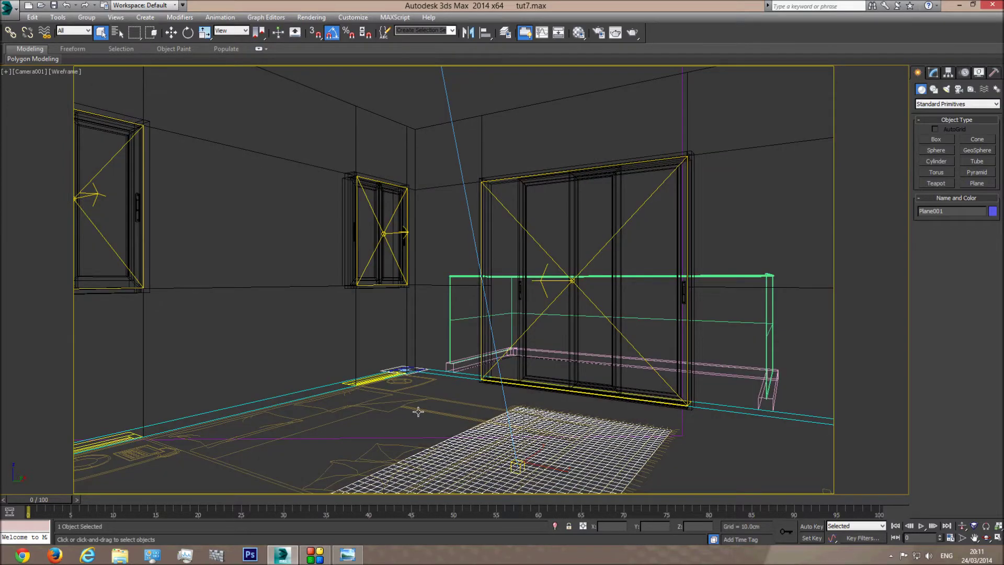
click(417, 410)
right_click(417, 409)
click(440, 355)
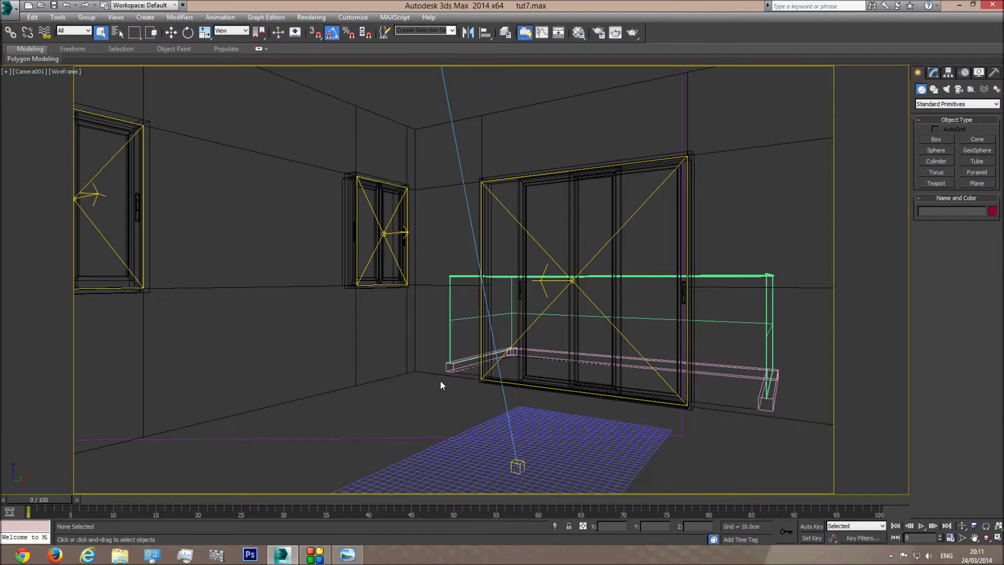
key(F3)
key(F3)
- Raise the rug plane just above the floor in the front view, to a Z height of 0.05 cm
click(548, 426)
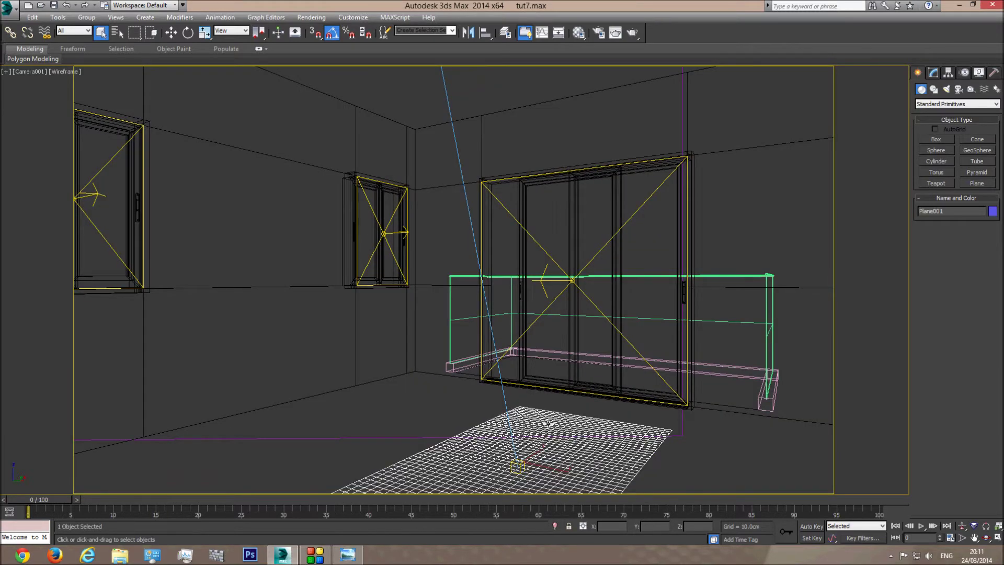
key(F3)
key(f)
key(F3)
scroll(416, 307, up, 8)
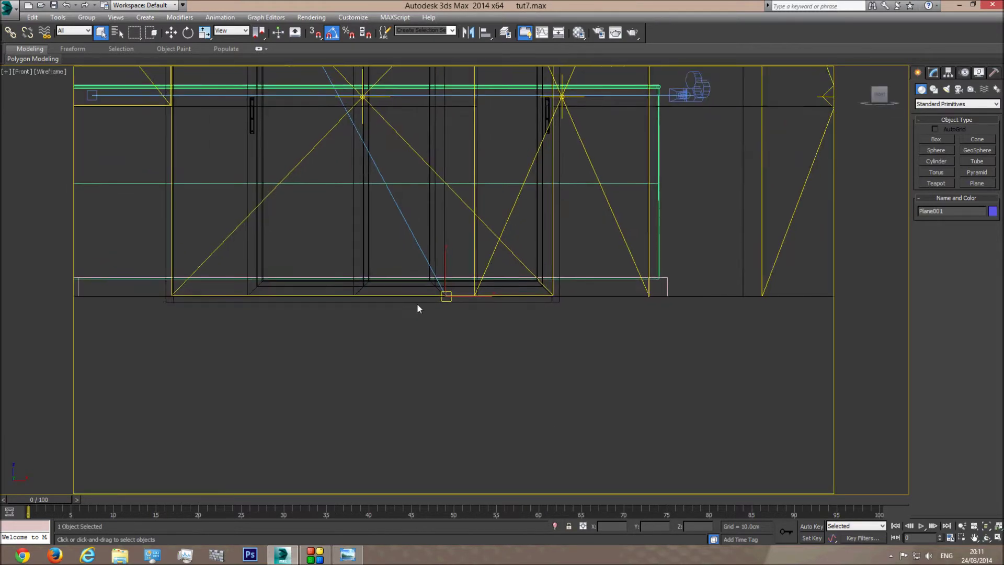
click(171, 32)
drag(543, 271, 542, 270)
scroll(539, 293, up, 3)
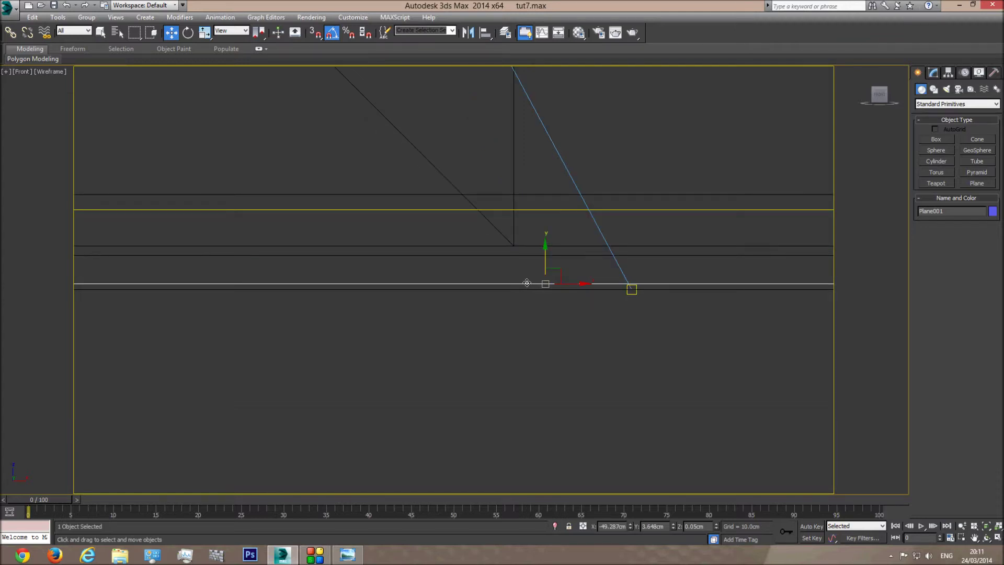
key(c)
key(F3)
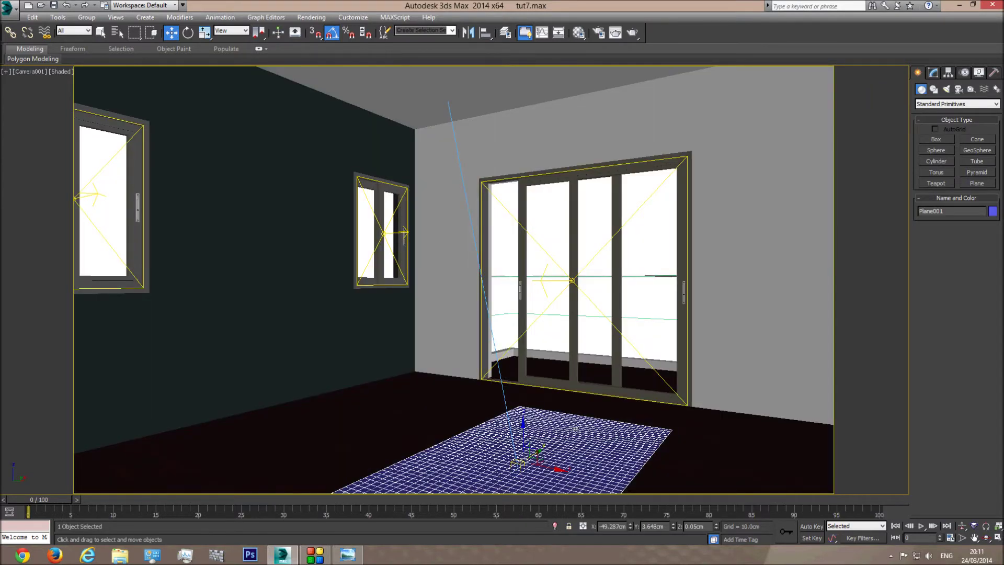
- Rename the plane Carpet and create a VRayFur object with it as the source
click(99, 32)
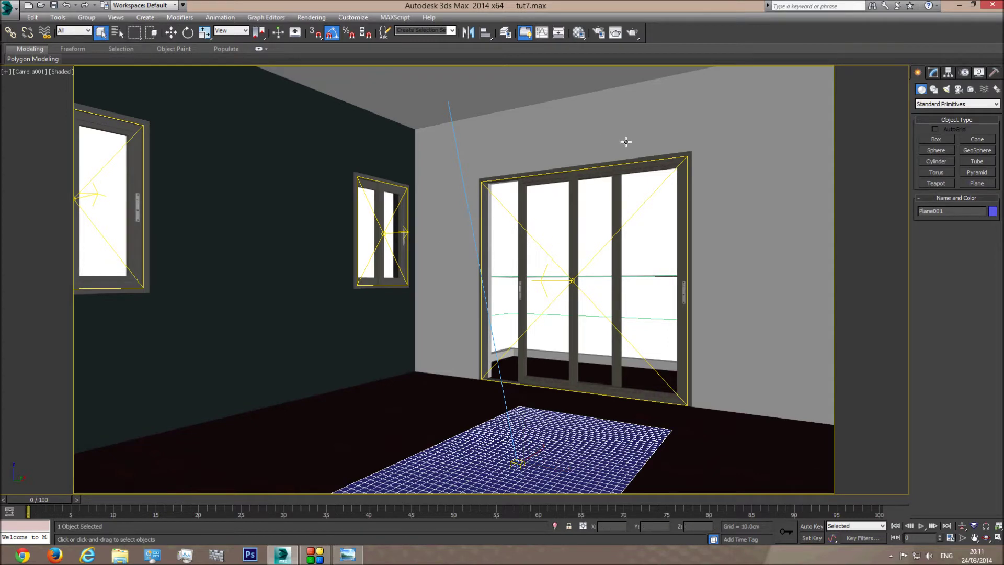
click(950, 106)
click(928, 203)
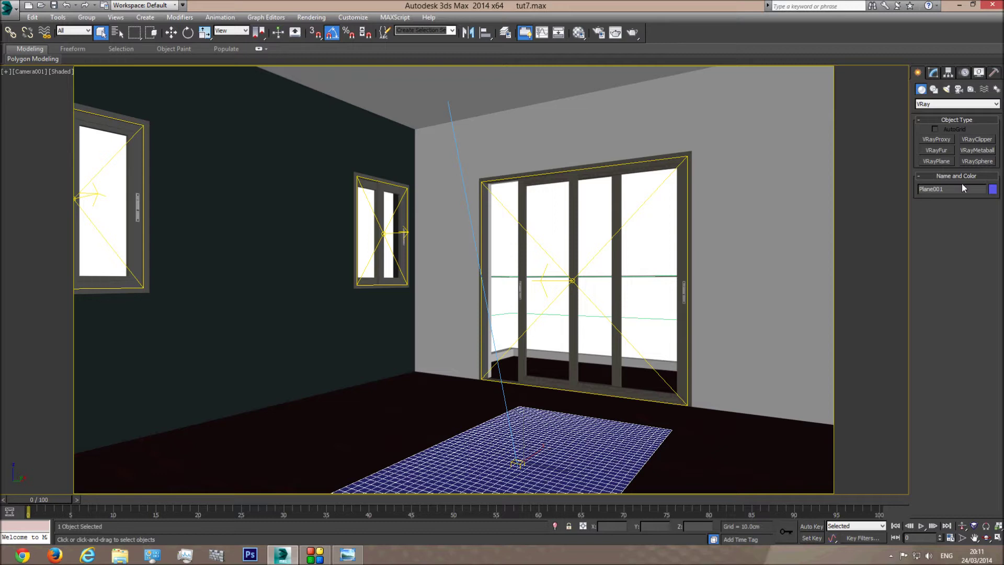
text(Carpet)
click(935, 151)
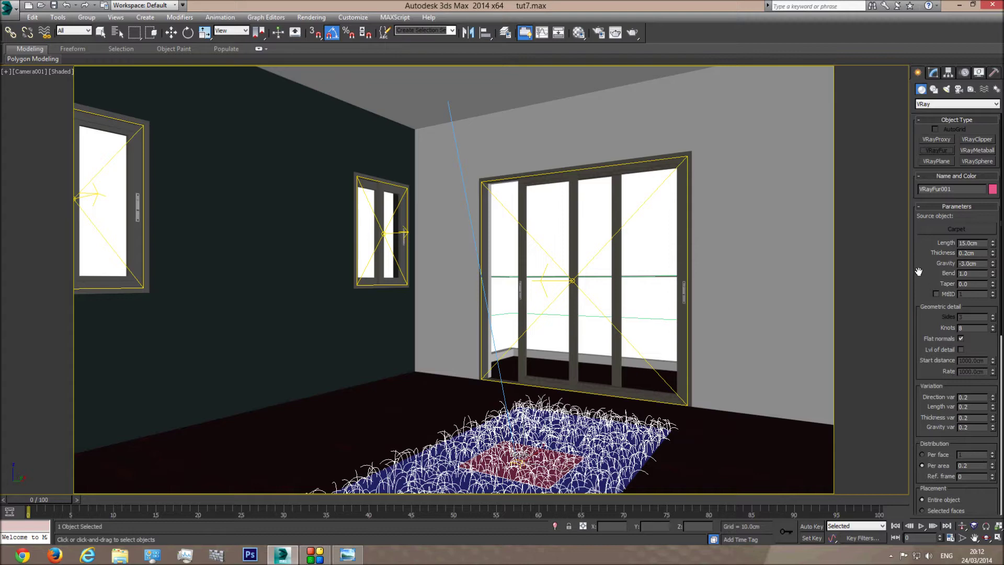
- Set the render area to Region and fit the region rectangle around the carpet in the camera view
click(615, 34)
click(313, 69)
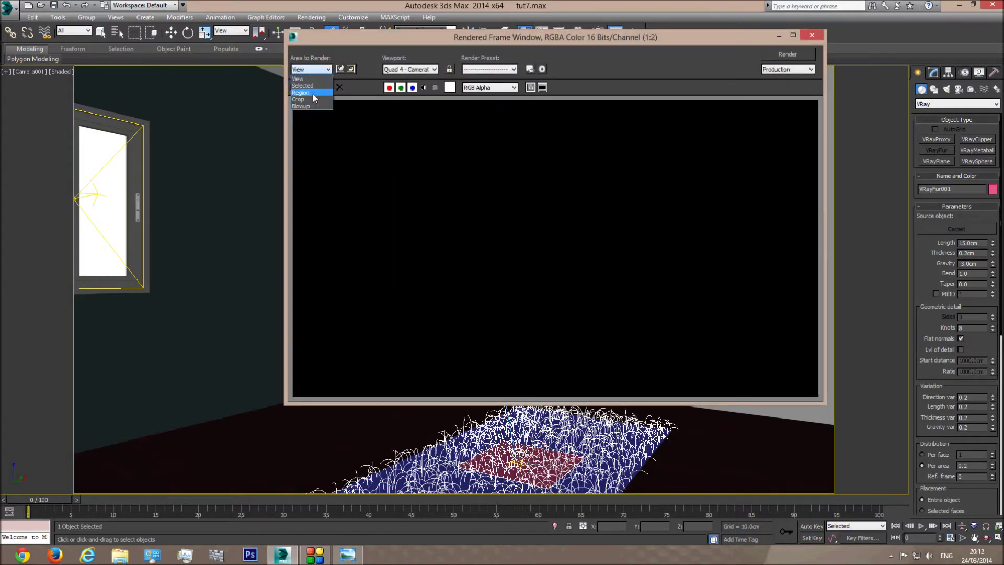
click(300, 92)
drag(666, 269, 507, 378)
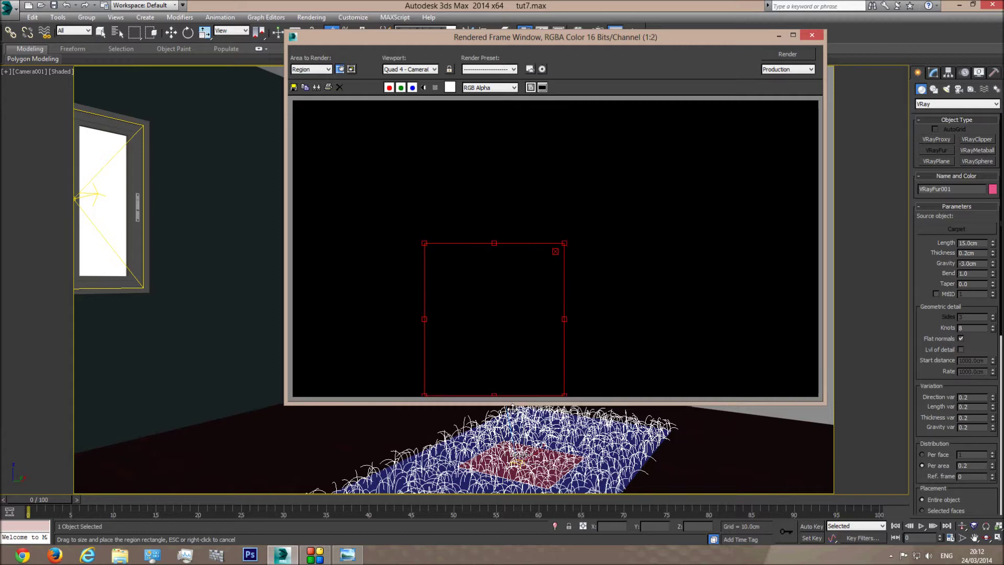
drag(565, 320, 609, 325)
drag(587, 248, 579, 301)
drag(617, 40, 18, 137)
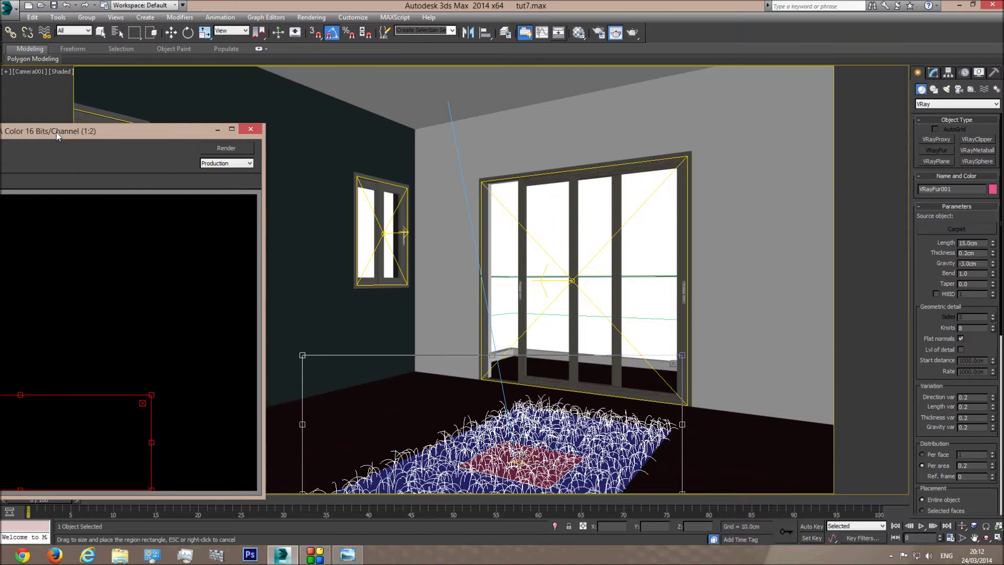
drag(492, 356, 492, 390)
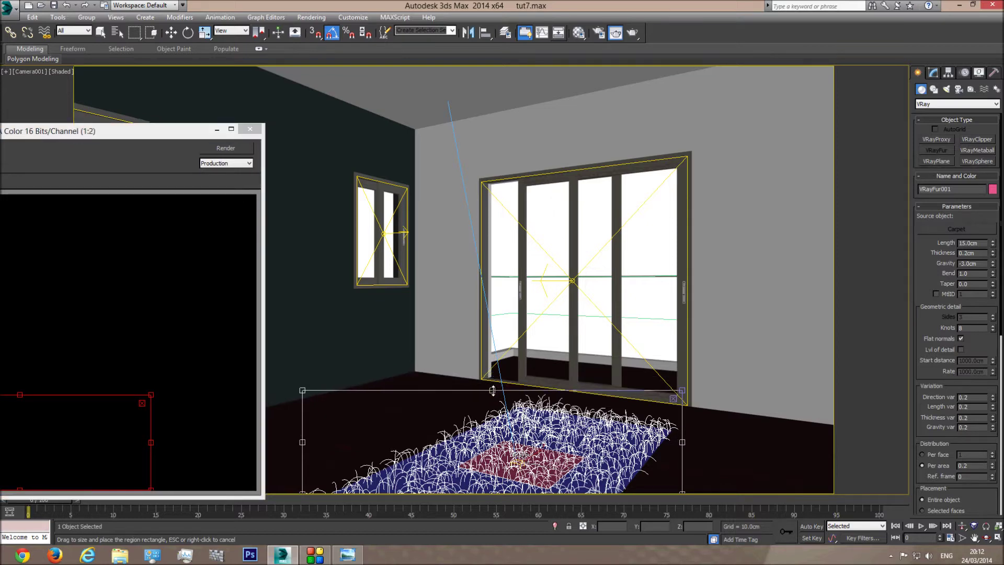
drag(152, 130, 738, 90)
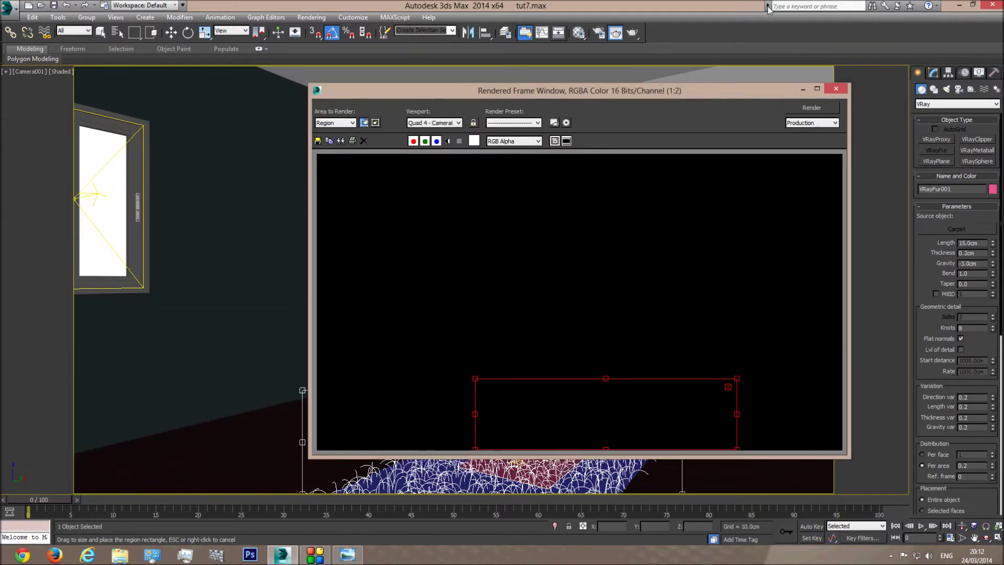
- Test render the carpet region, examine the fur at full size, and close the rendered frame
click(632, 33)
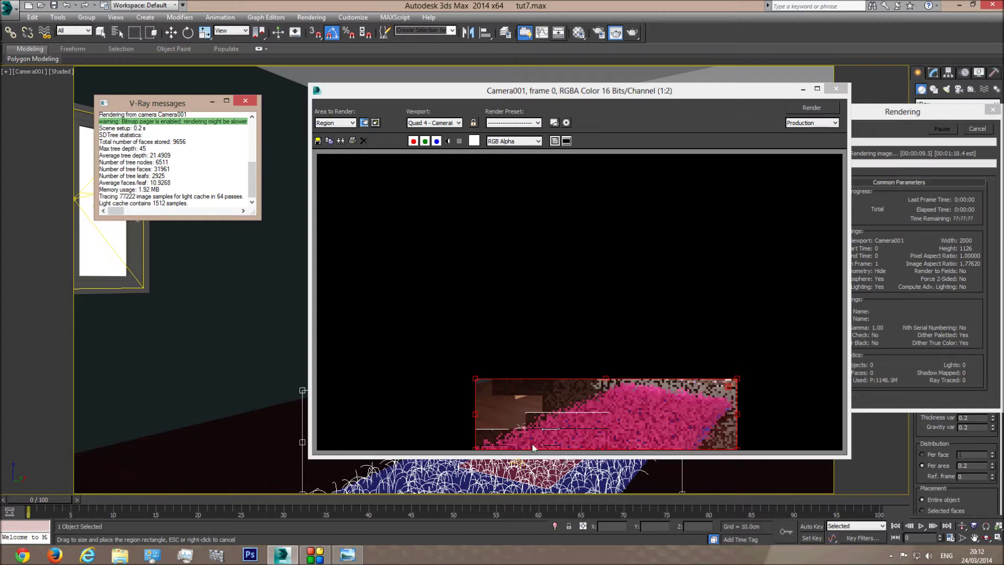
double_click(566, 91)
scroll(453, 433, up, 1)
scroll(442, 484, down, 1)
scroll(470, 458, up, 1)
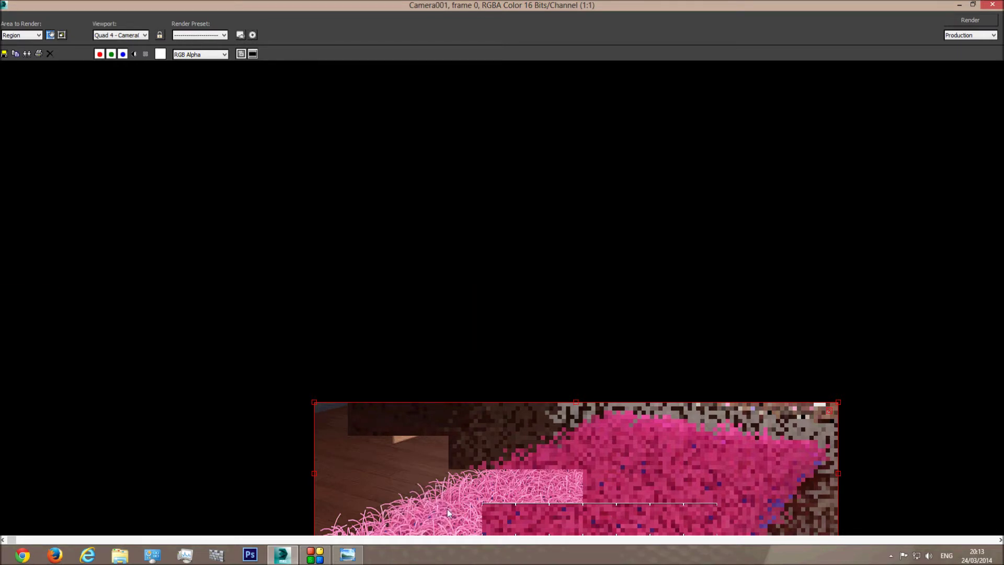
double_click(614, 10)
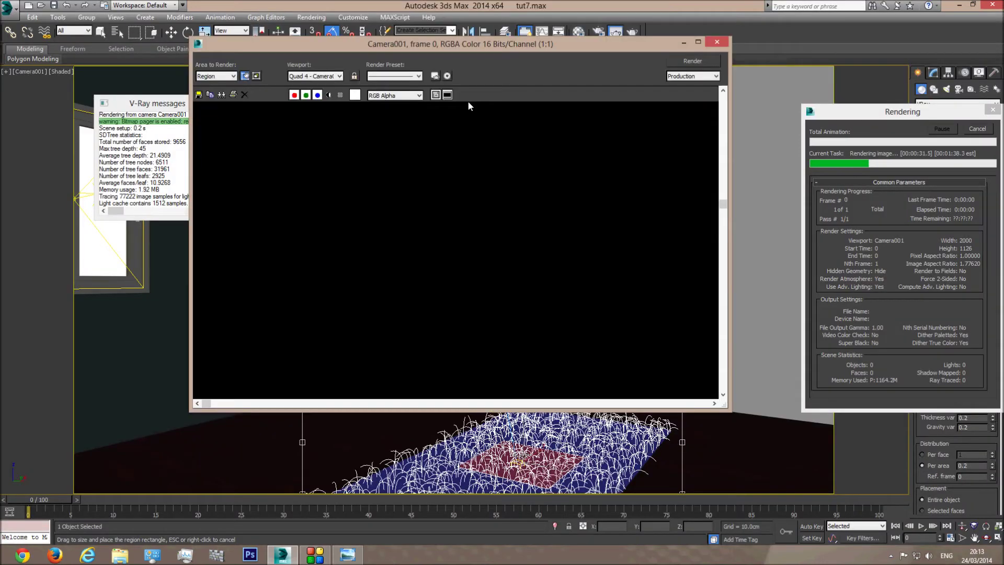
scroll(531, 317, down, 1)
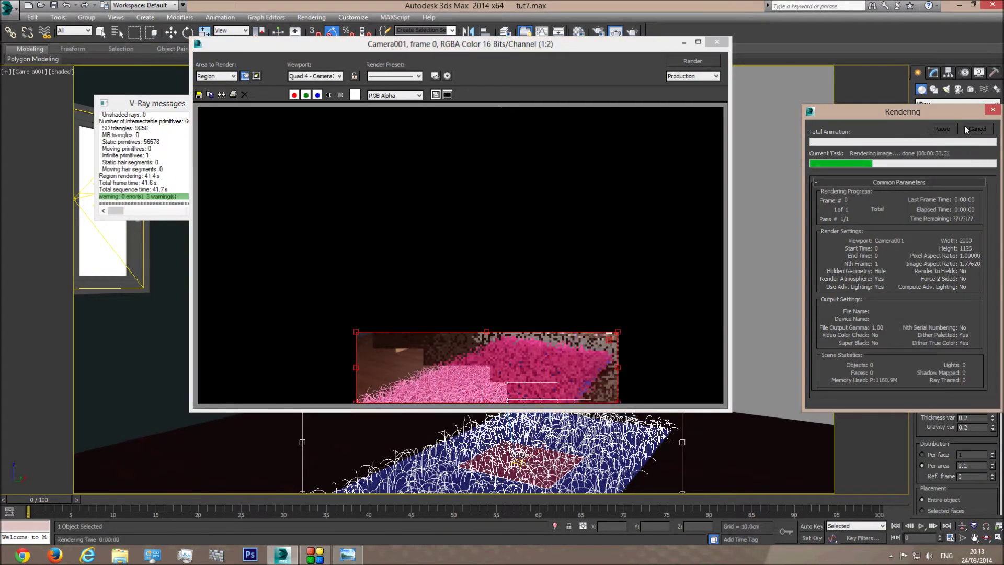
click(717, 41)
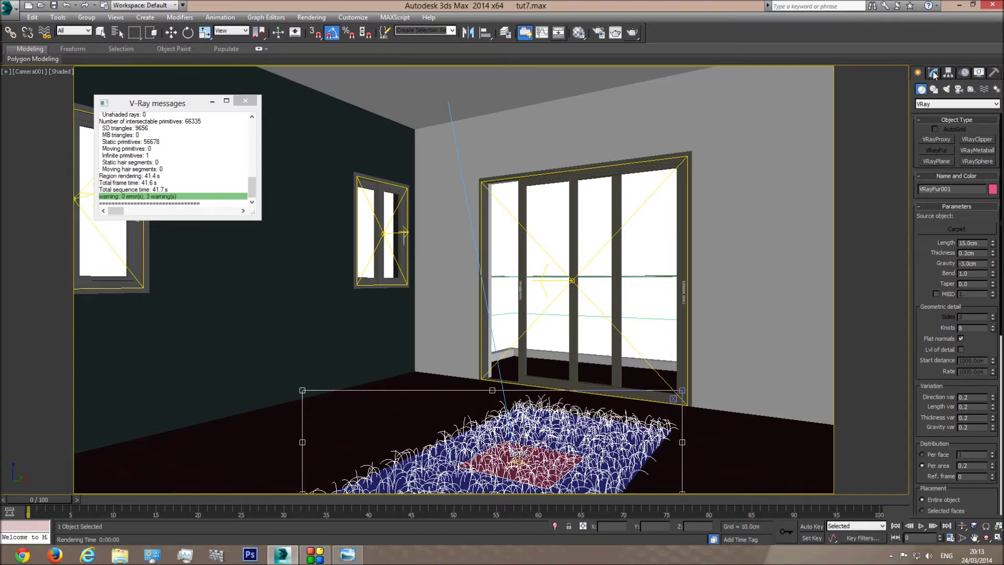
- Open the VRayFur object's parameters for modification and set the fur length to 7 cm
click(516, 463)
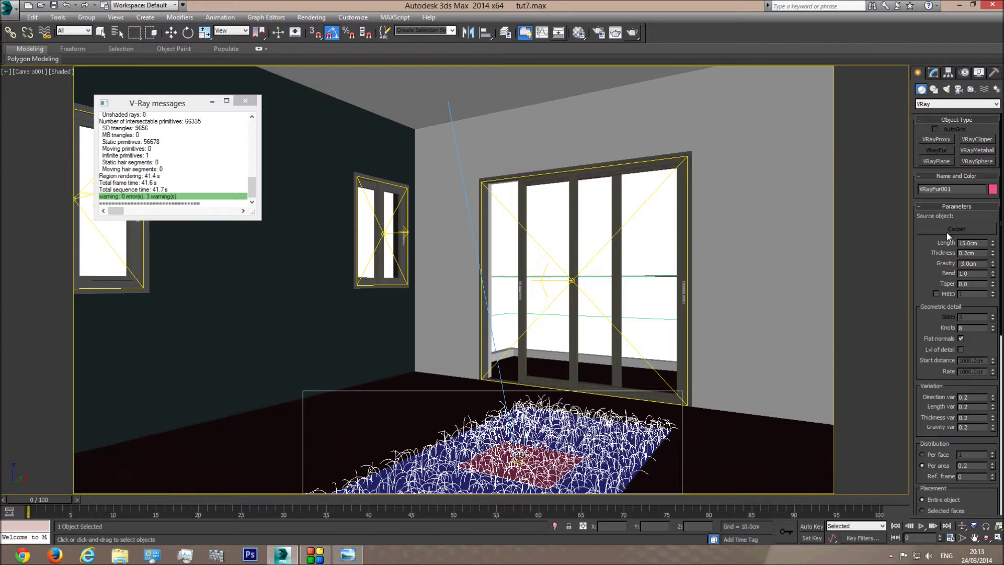
double_click(972, 243)
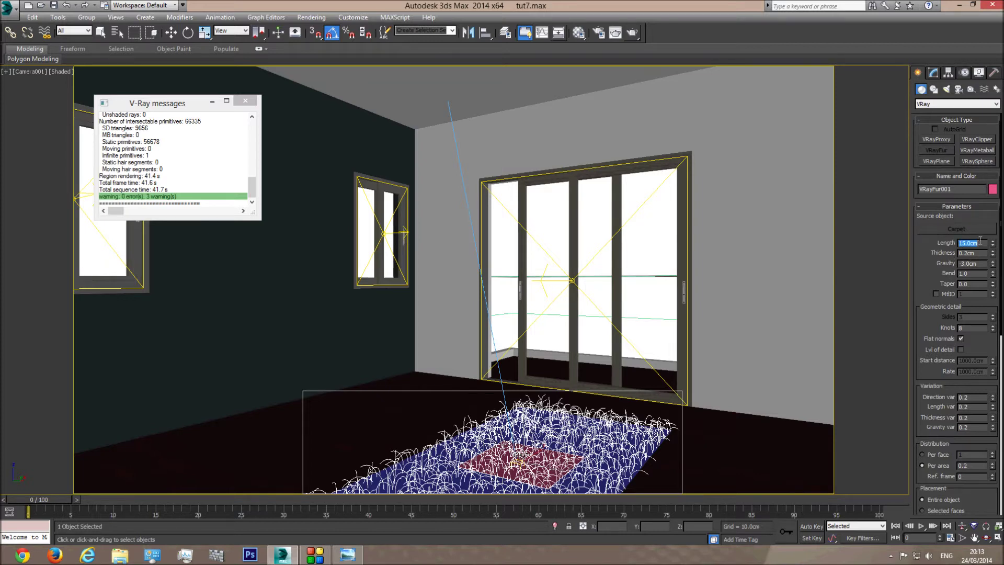
click(933, 73)
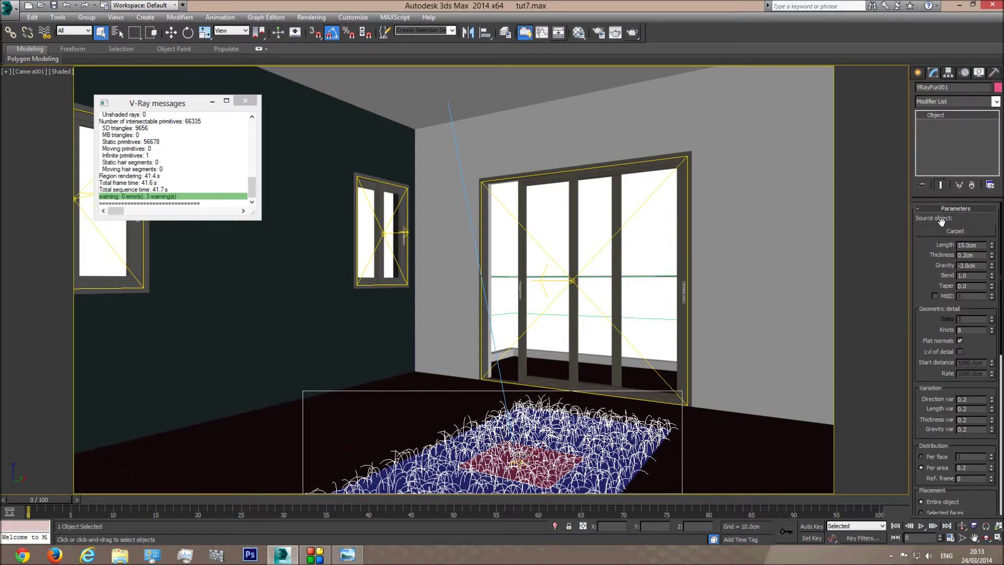
double_click(971, 245)
text(7)
key(Return)
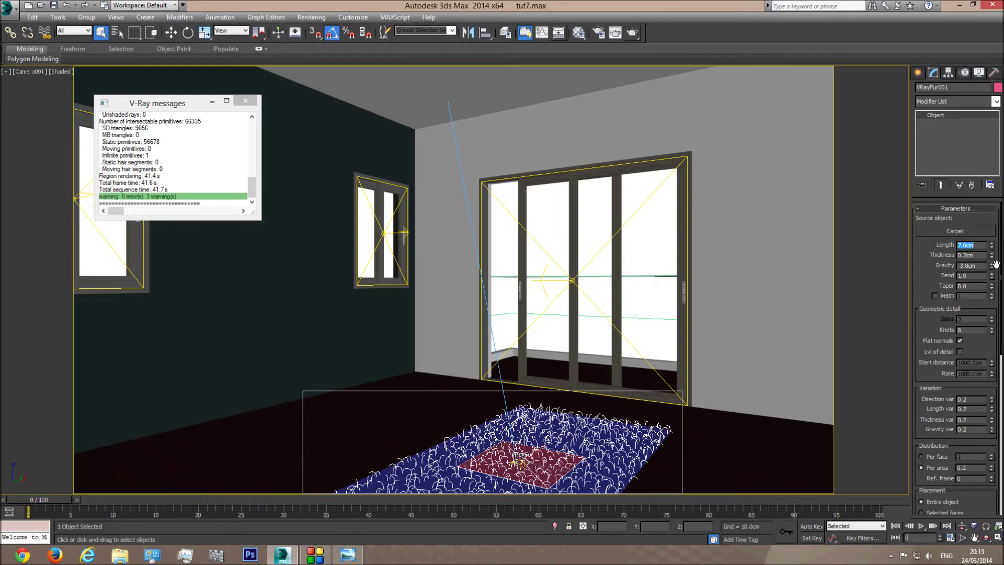
- Set the fur thickness to 0.1 cm and render the carpet region again
mouse_move(992, 265)
mouse_down()
mouse_move(989, 149)
mouse_move(984, 288)
mouse_move(983, 204)
mouse_move(977, 266)
mouse_up()
double_click(968, 255)
drag(923, 297, 924, 255)
click(632, 34)
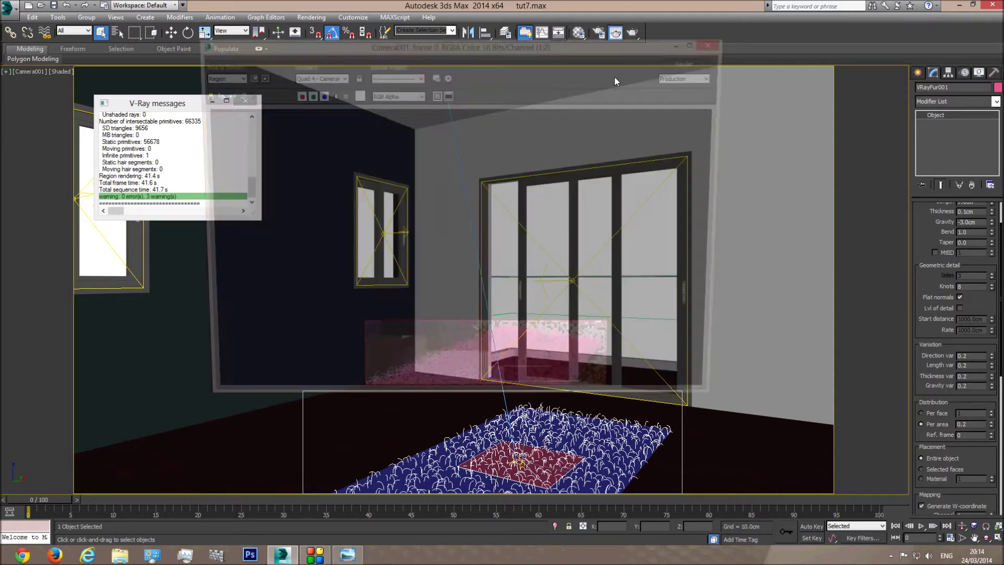
- Examine the rendered fur, close the rendered frame, and switch the fur distribution to Per face with a value of 1
scroll(439, 398, up, 1)
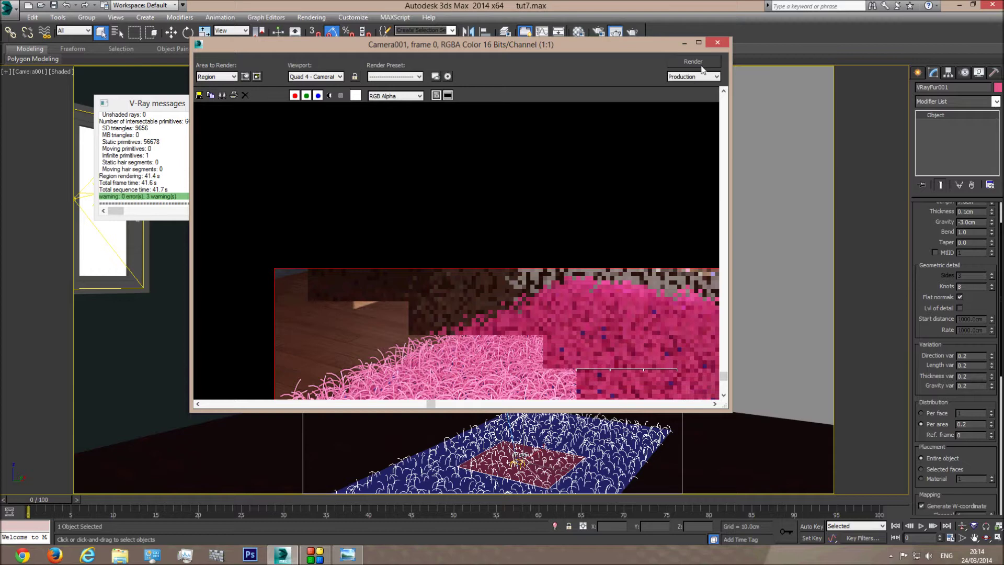
click(716, 44)
scroll(960, 239, up, 2)
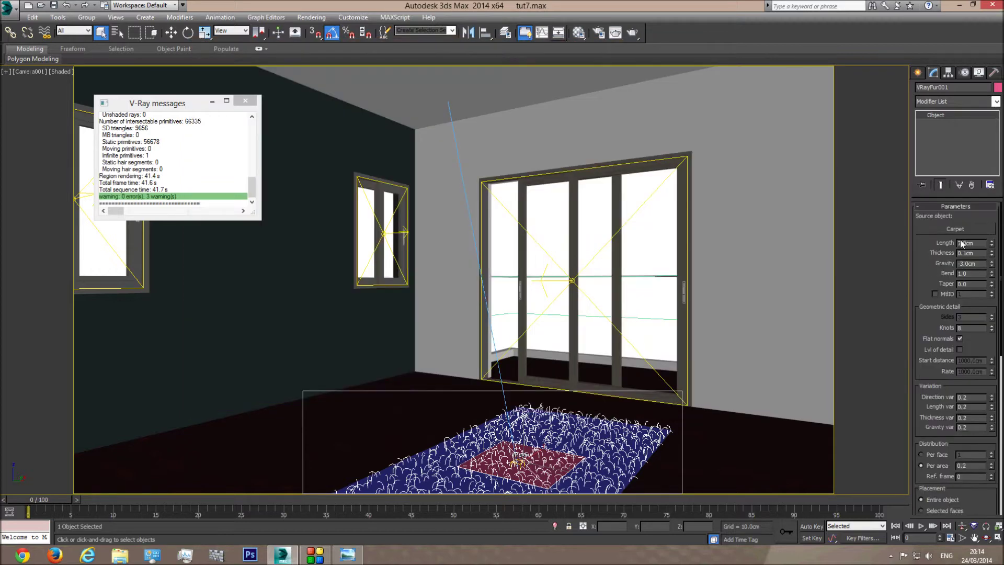
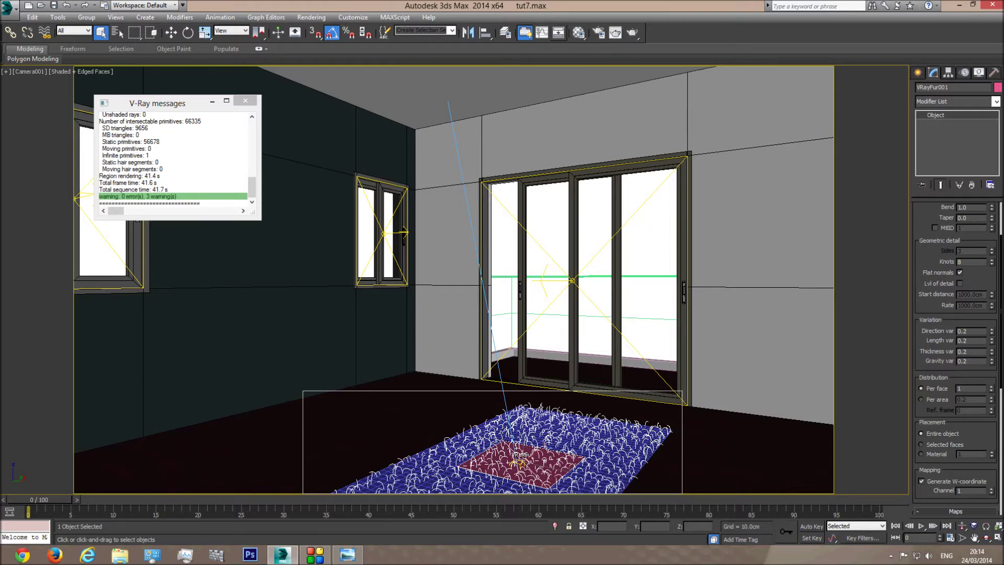
- Select the carpet plane to review its segments, and reopen the VRayFur object's parameters for modification
click(612, 474)
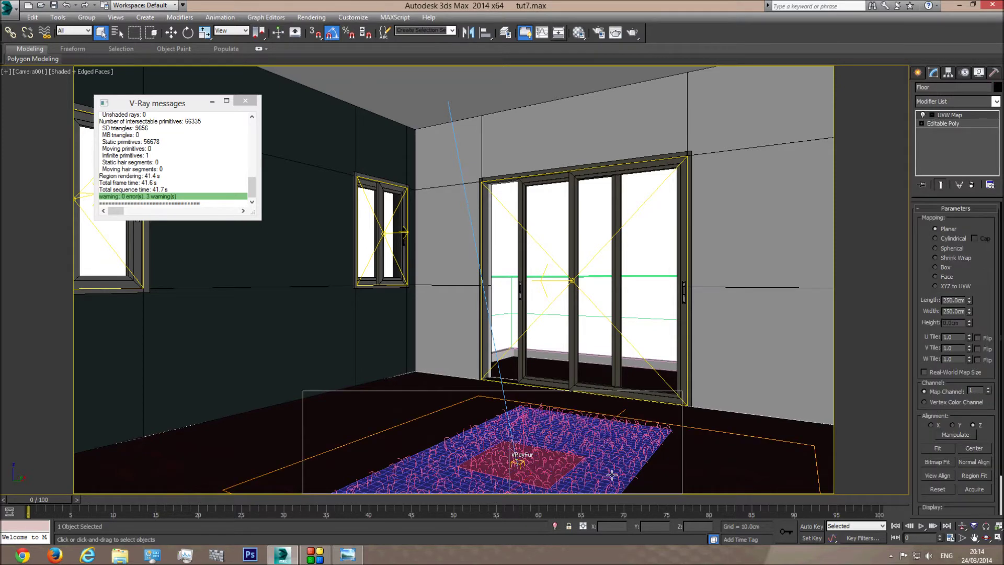
click(611, 475)
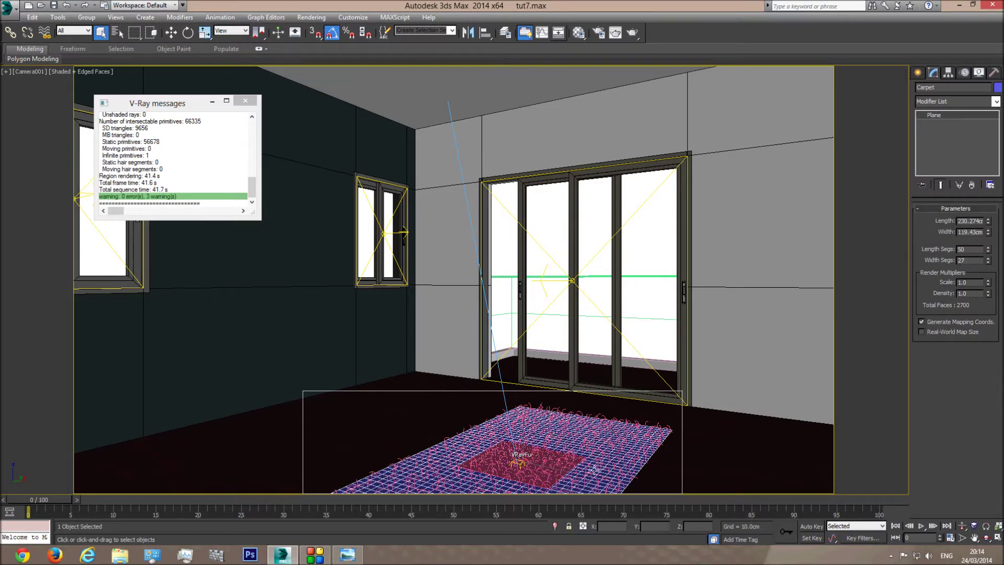
click(918, 73)
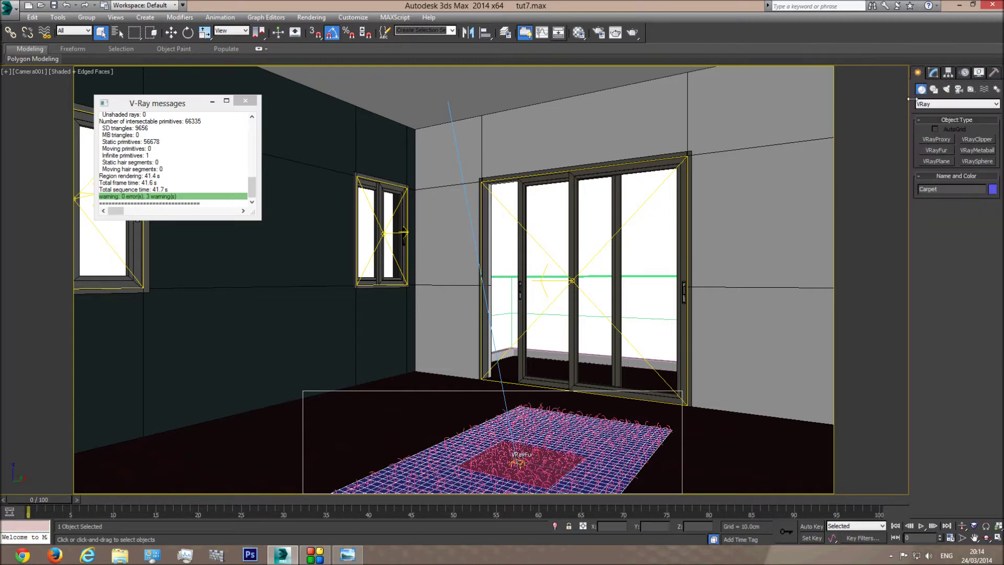
click(548, 442)
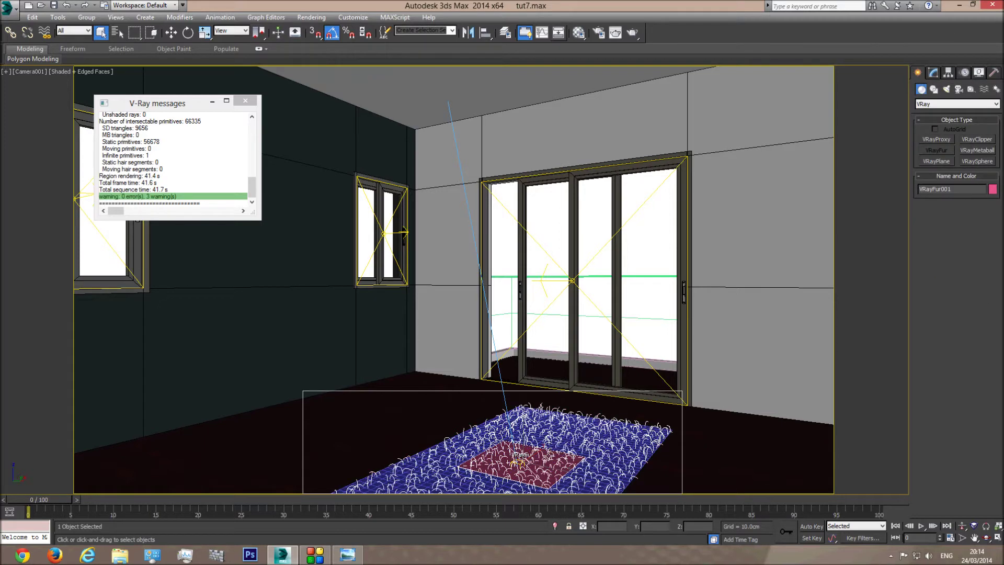
click(548, 460)
click(549, 459)
click(934, 73)
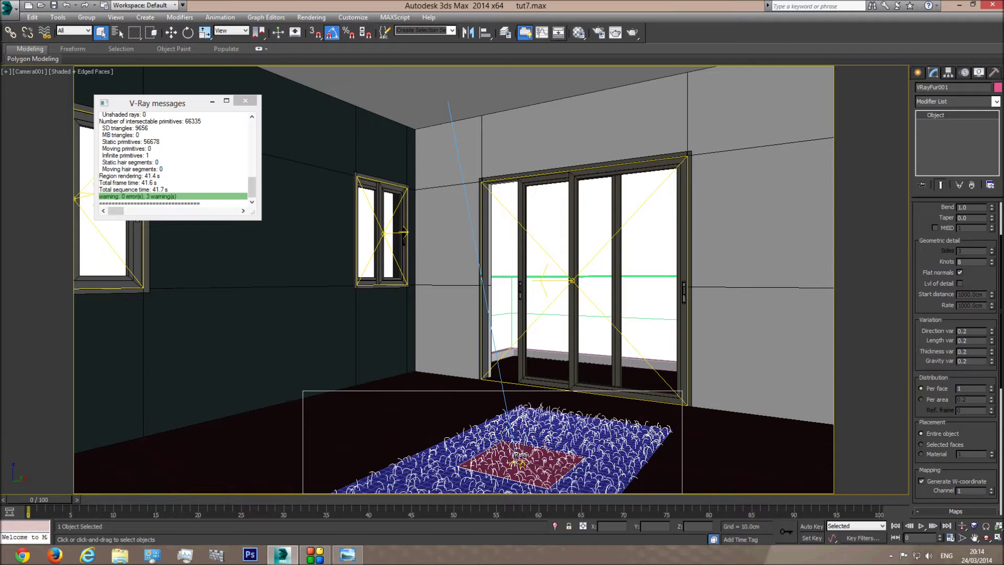
- Test render the carpet region with one fur strand per face, examine it at full size, and close the cancelled render
click(633, 34)
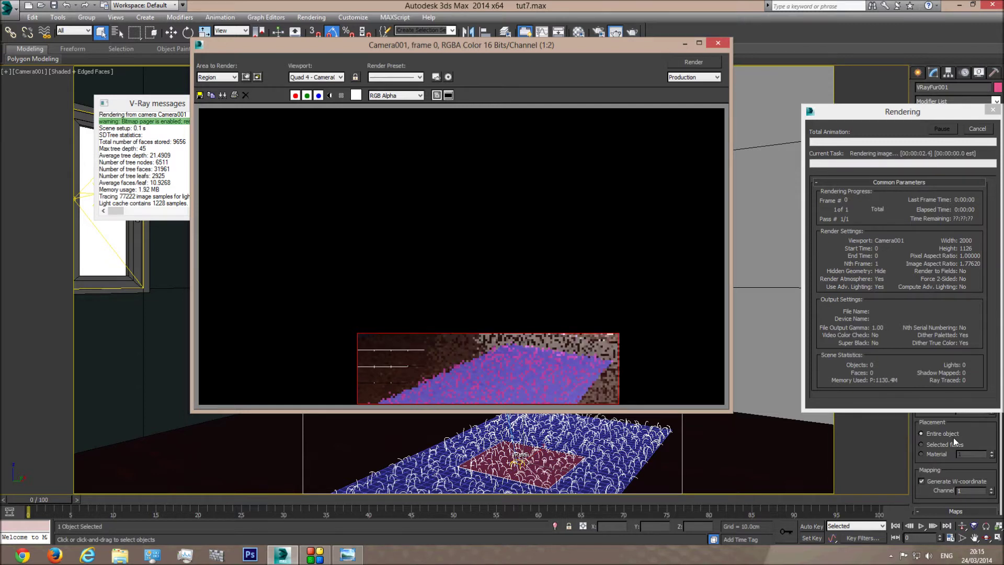
drag(915, 107, 848, 18)
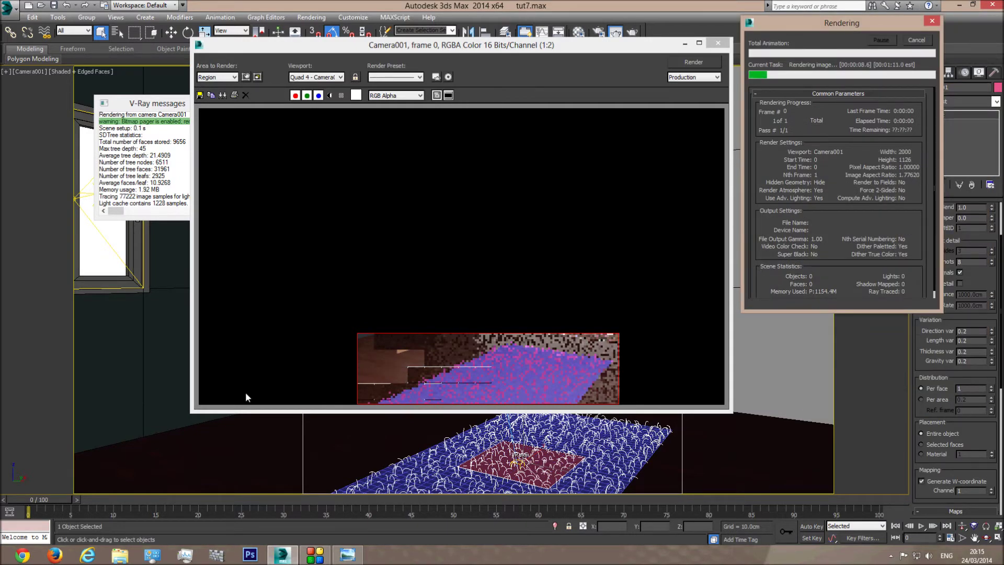
click(441, 388)
scroll(441, 388, up, 1)
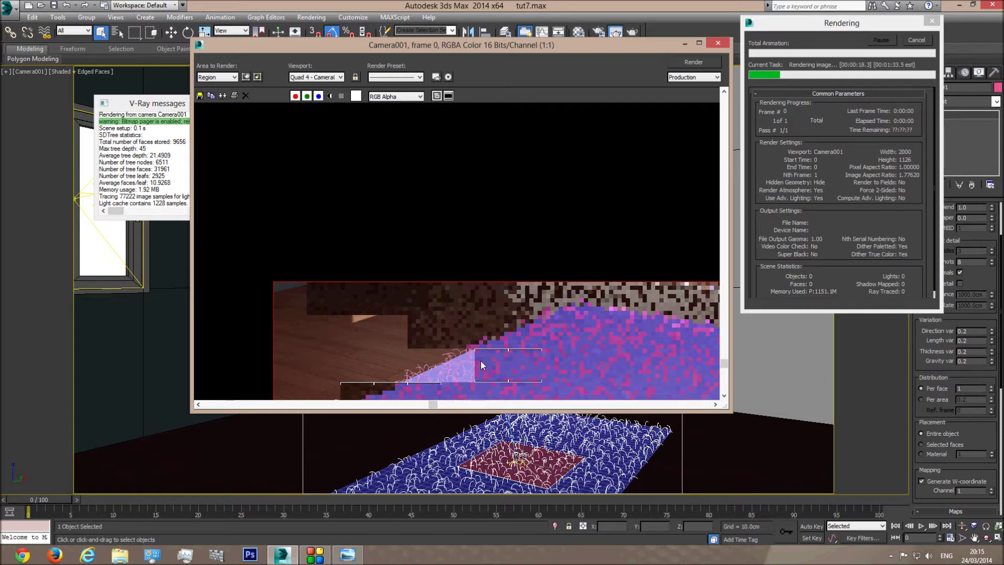
click(913, 42)
click(718, 43)
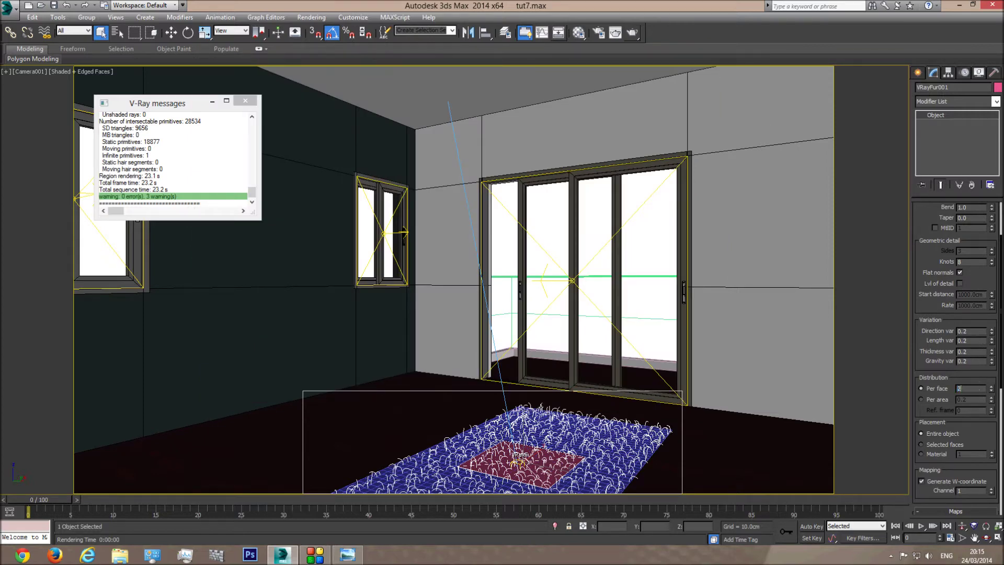
- Set the fur's Per face distribution to 200 and render the carpet region
key(Return)
click(634, 34)
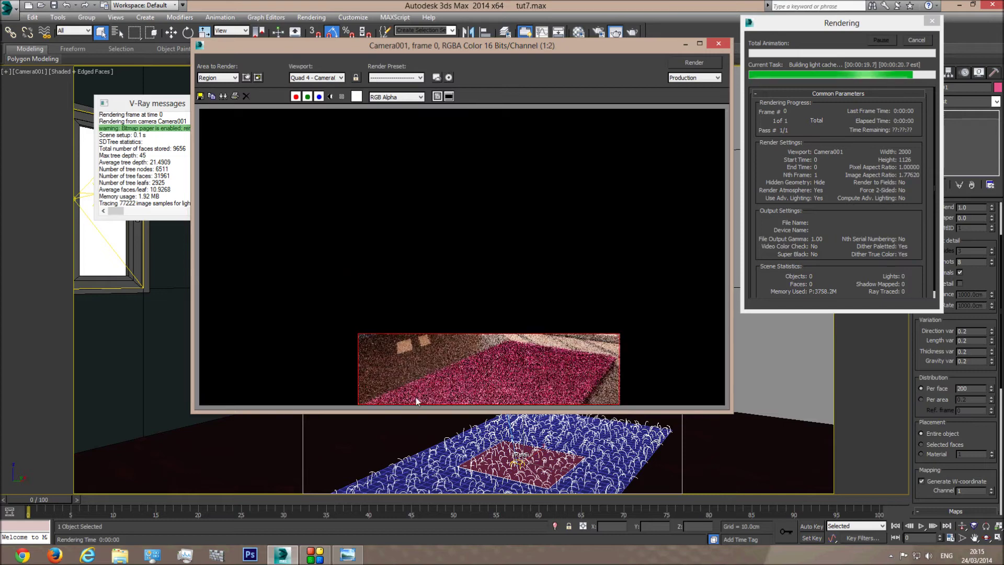
- Examine the density of the rendered fur at several magnifications, cancel the render, and close the rendered frame
scroll(418, 400, up, 1)
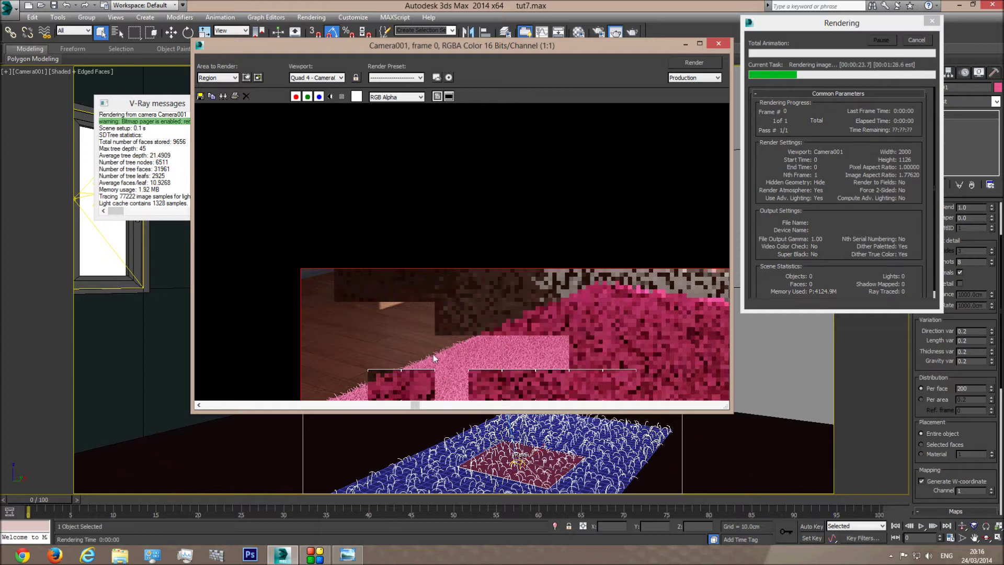
scroll(458, 362, down, 1)
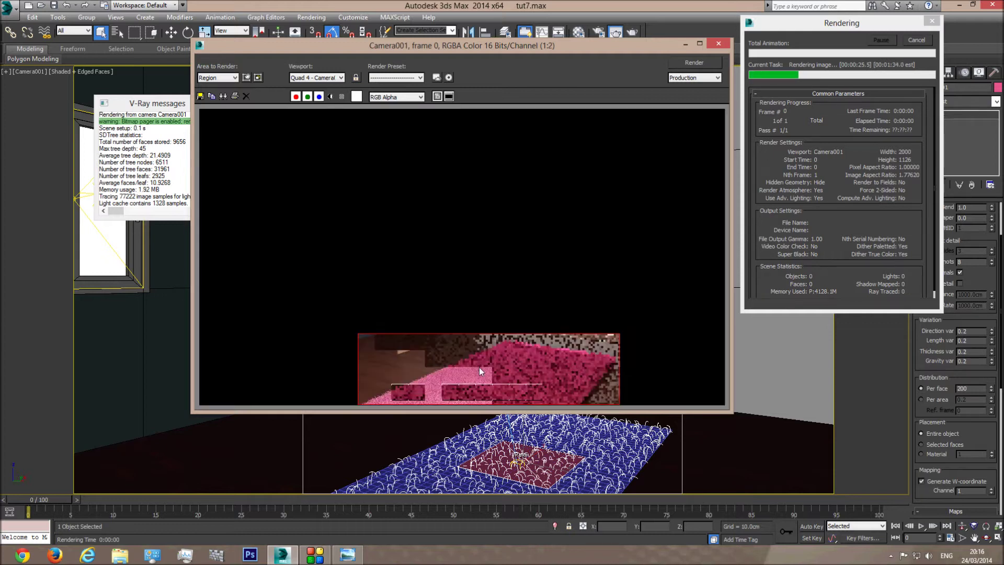
scroll(422, 397, up, 1)
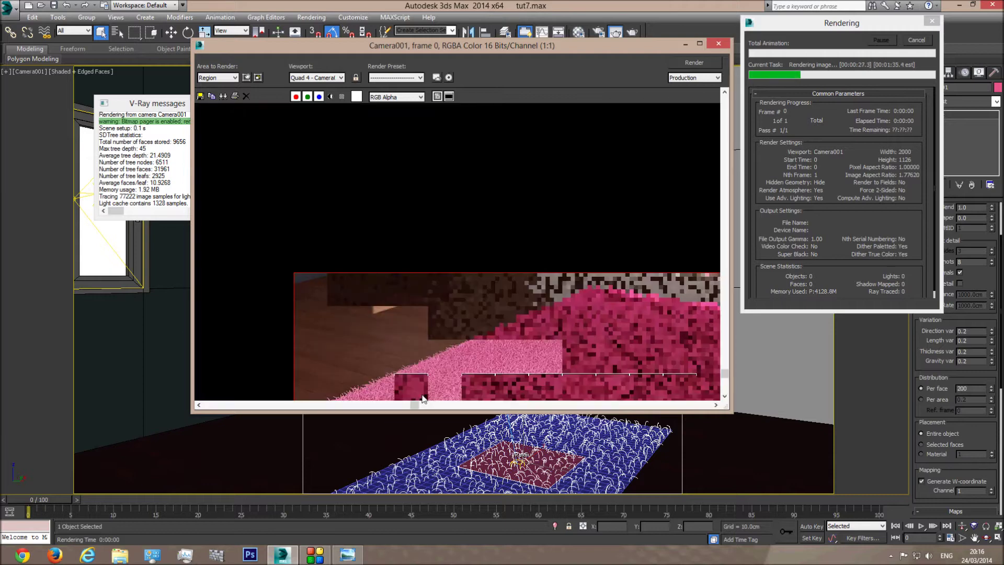
scroll(471, 362, down, 1)
scroll(447, 372, up, 2)
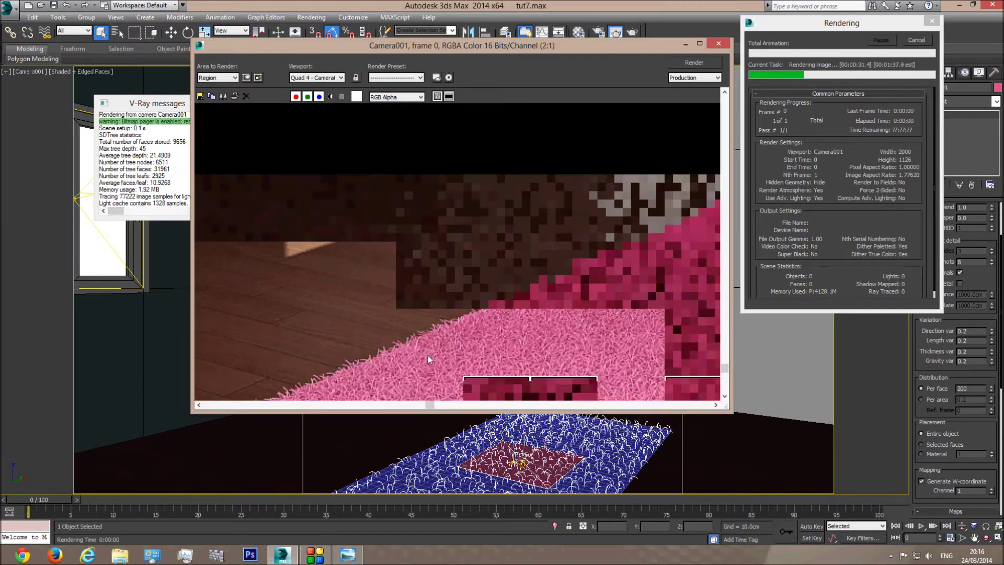
scroll(428, 355, down, 1)
scroll(432, 363, down, 1)
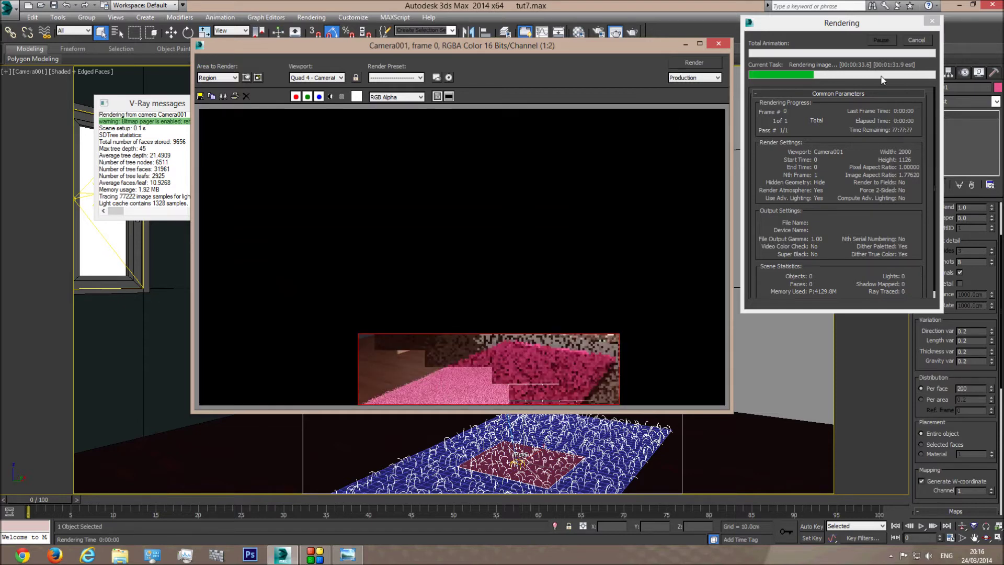
click(916, 40)
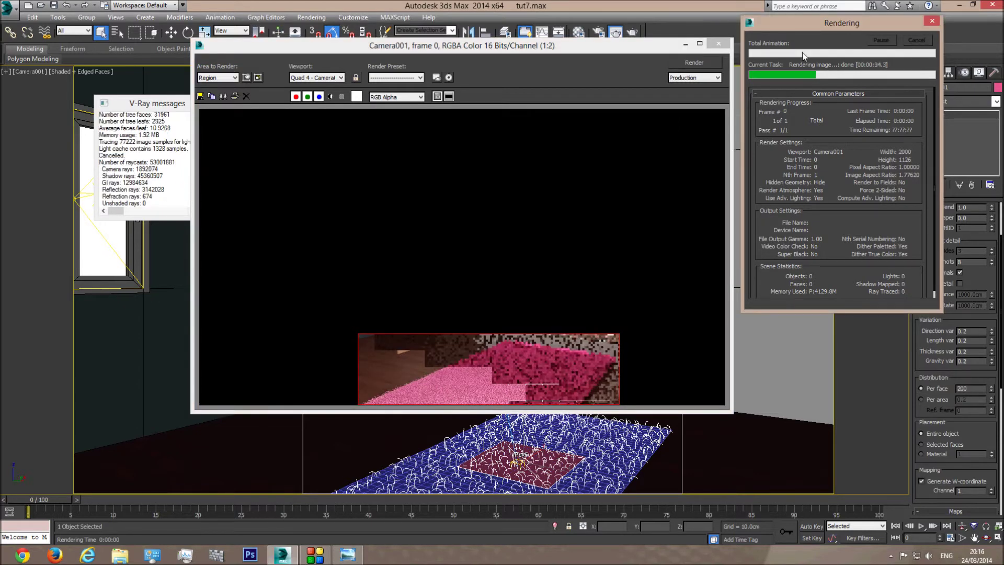
click(724, 46)
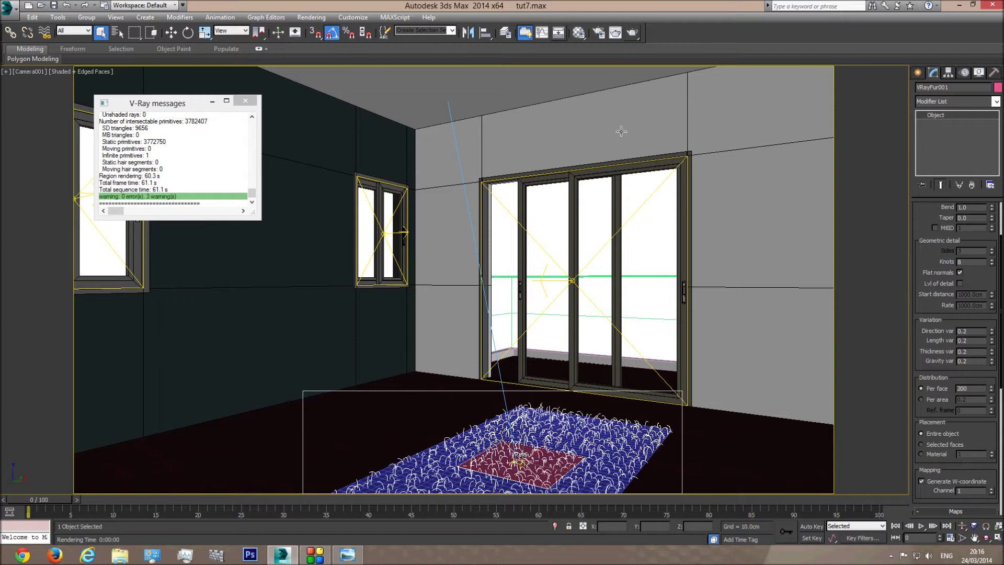
- Open the Material Editor, choose the unused grey sample after the glass material, and name it Carpet
click(578, 32)
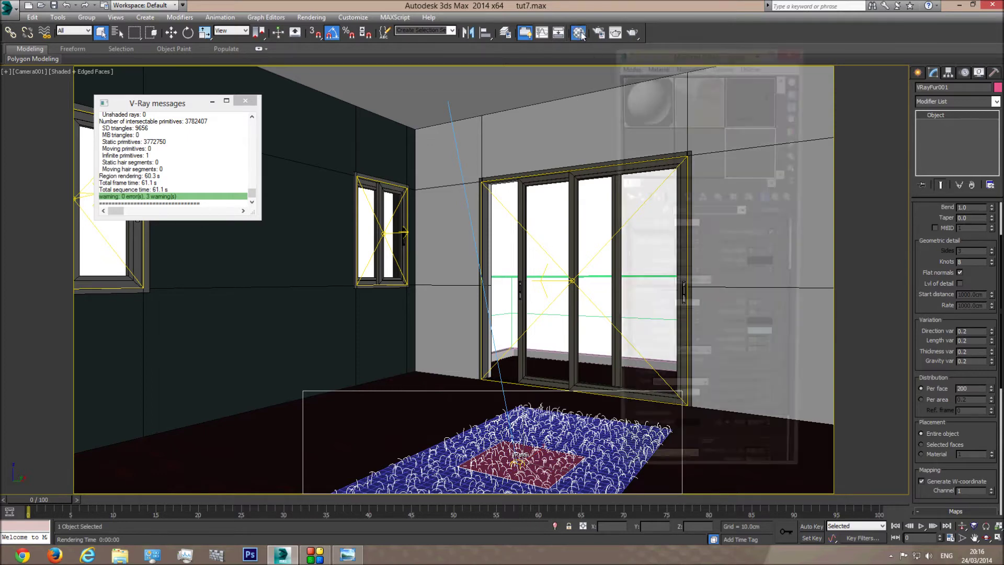
click(784, 174)
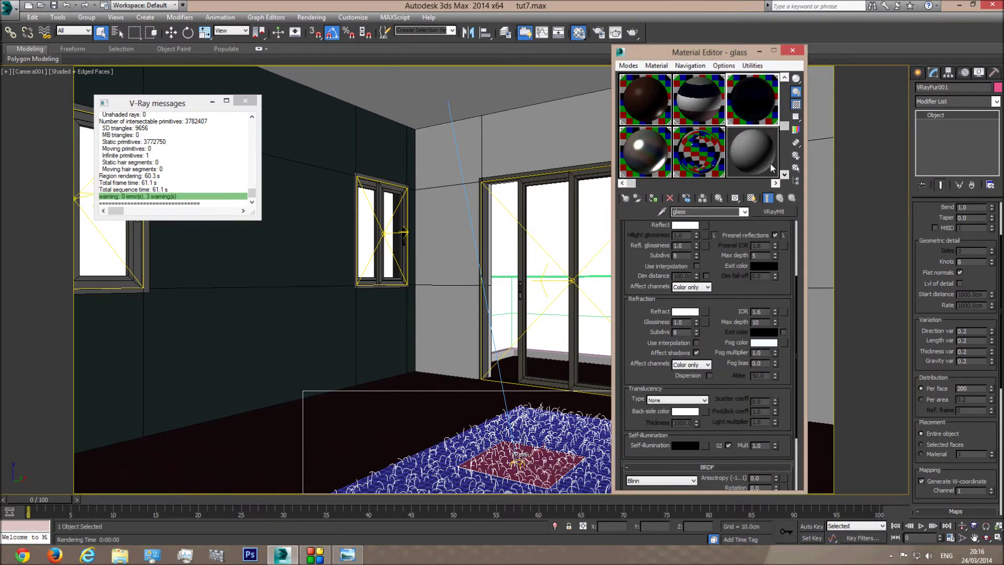
click(770, 168)
click(724, 212)
text(Carpet)
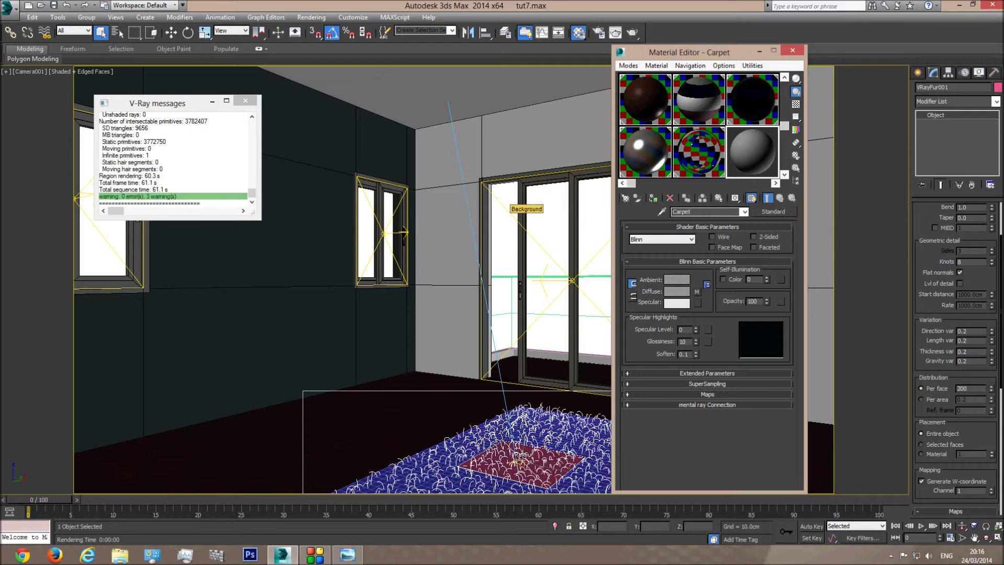
- Change the Carpet material's type from Standard to VRayMtl
click(777, 216)
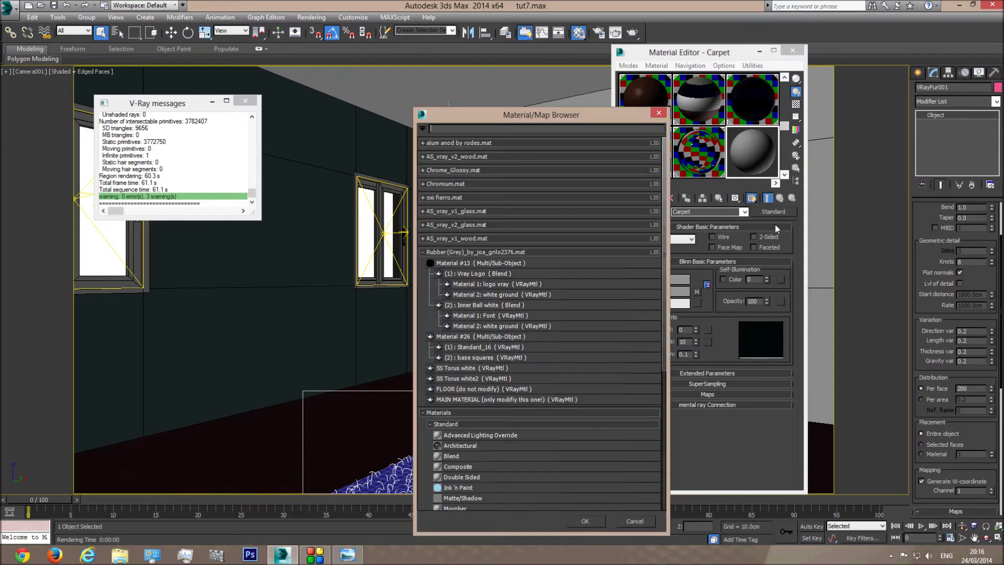
scroll(523, 422, down, 6)
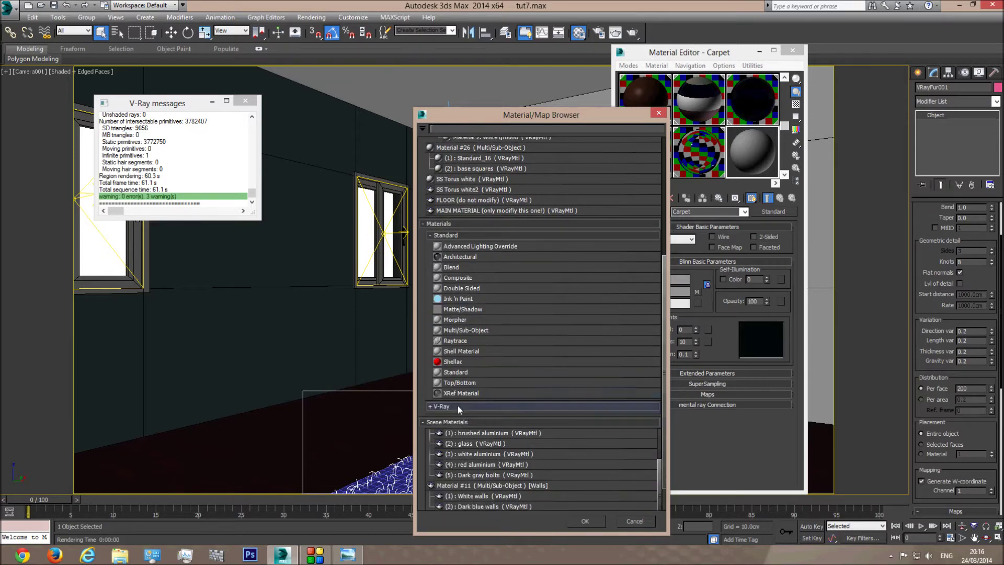
click(458, 406)
scroll(474, 432, down, 3)
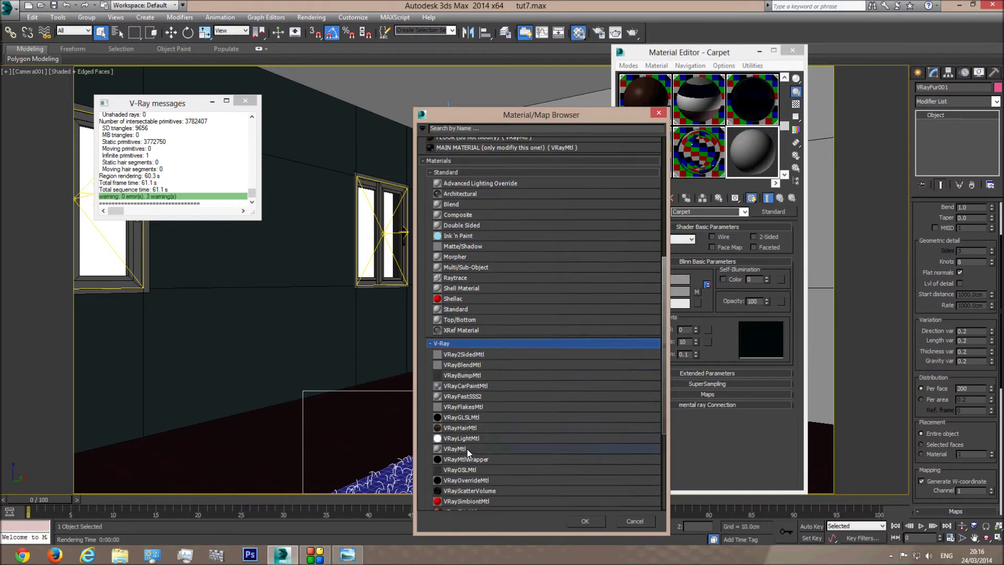
double_click(466, 448)
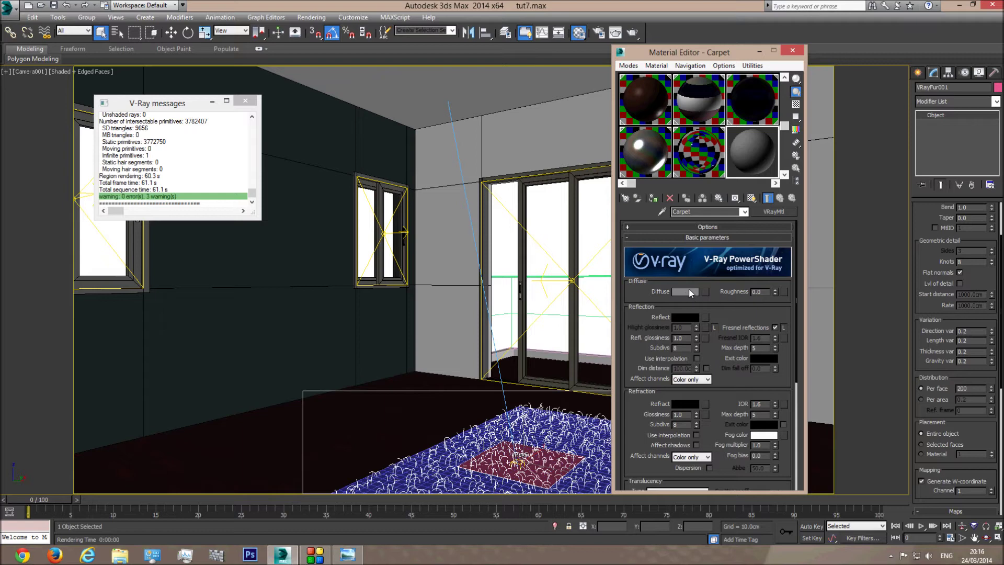
- Assign a Falloff map to the Carpet material's diffuse channel and inspect its enlarged sample preview
click(689, 292)
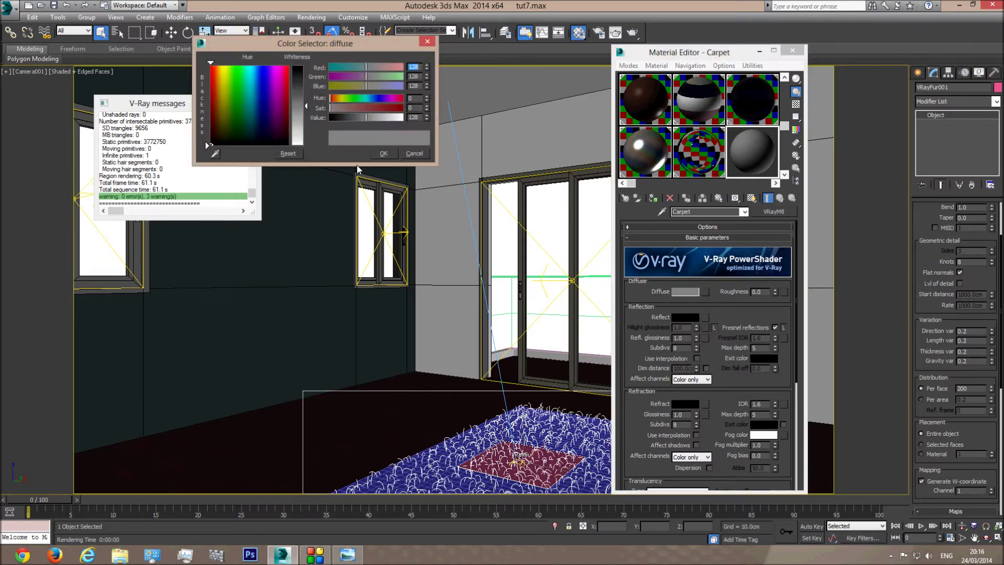
click(408, 155)
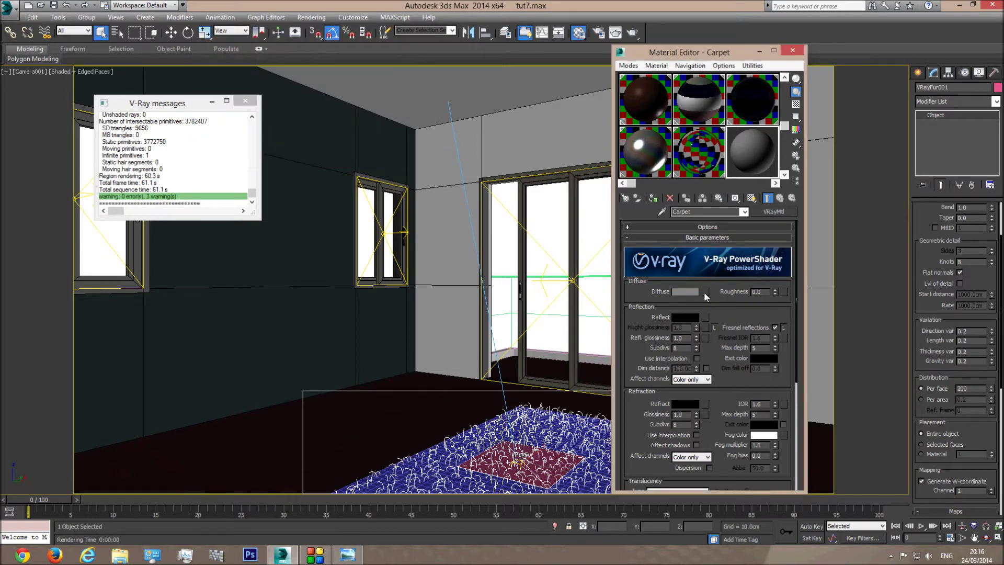
click(705, 292)
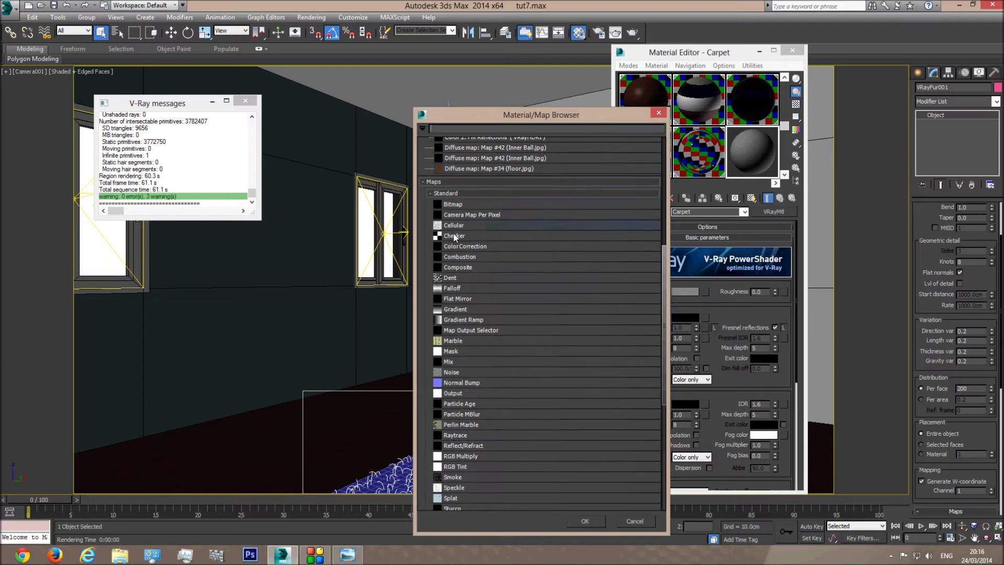
double_click(448, 289)
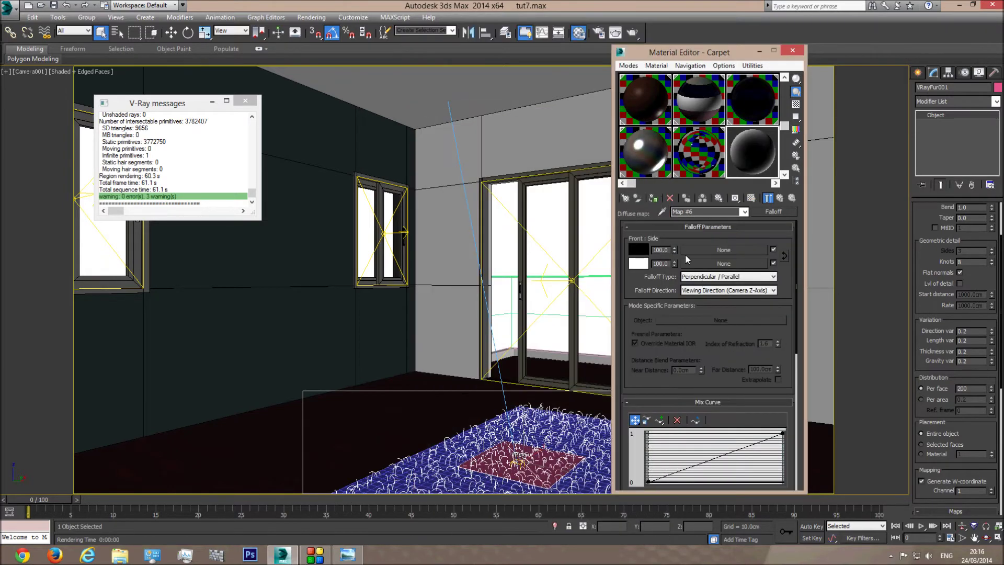
double_click(753, 146)
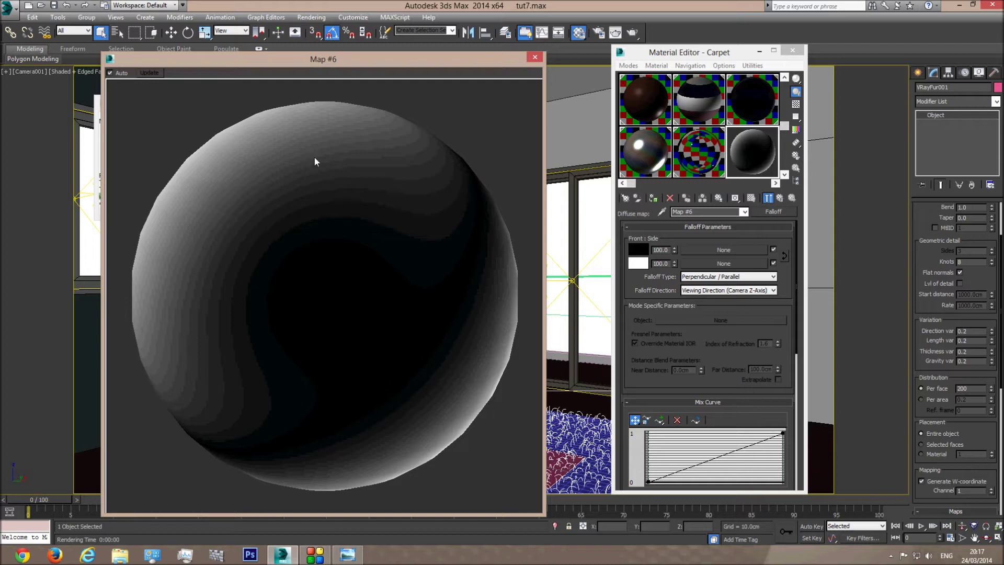
click(534, 57)
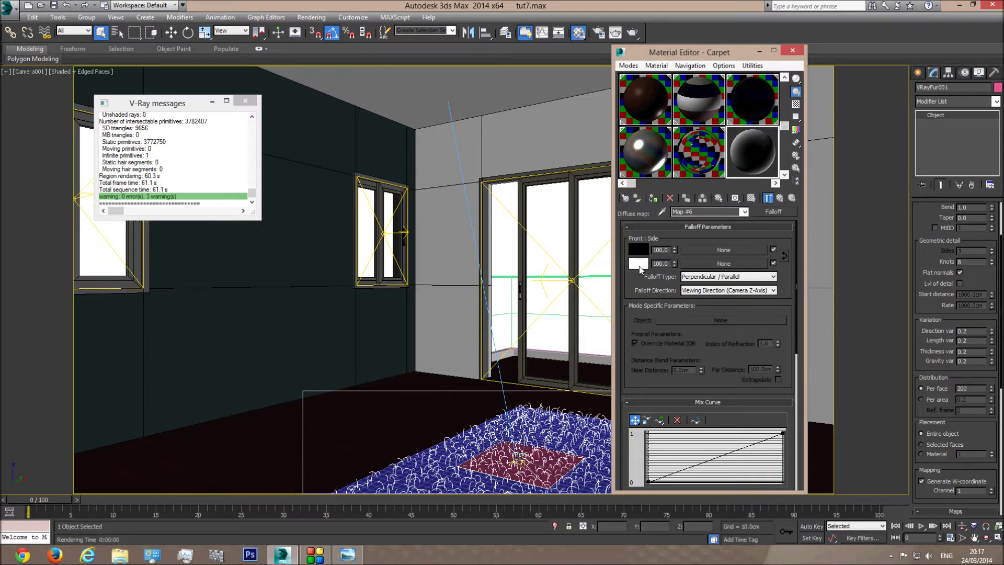
- Set the front colour of the Carpet material's Falloff map to red 255, green 180, blue 80
click(640, 250)
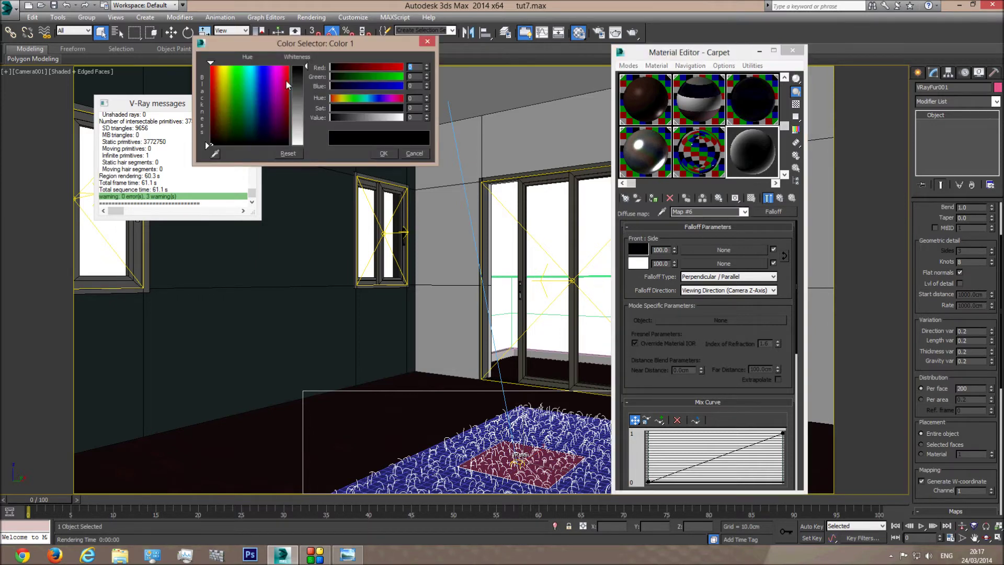
text(255)
key(Tab)
text(180)
key(Tab)
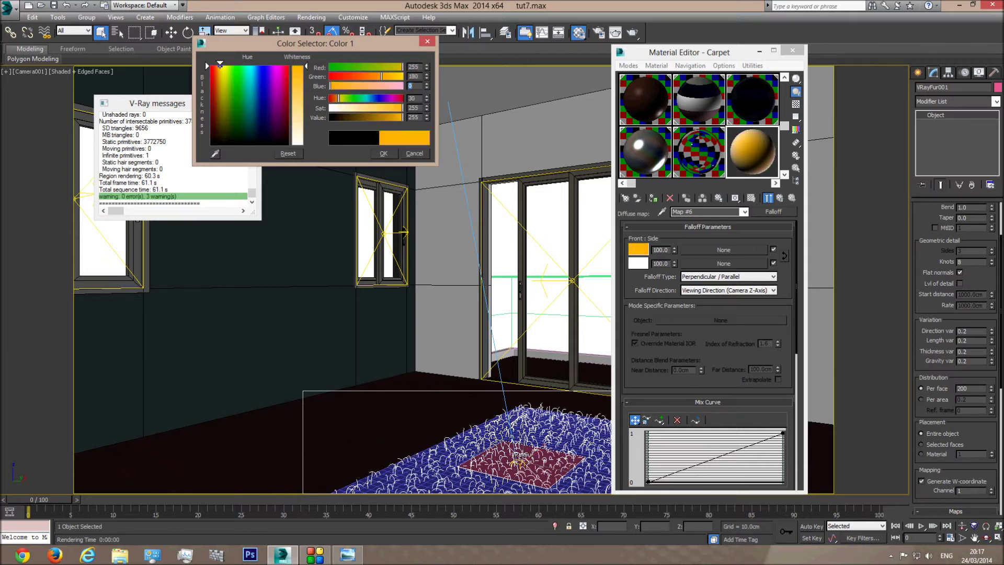
text(80)
key(Tab)
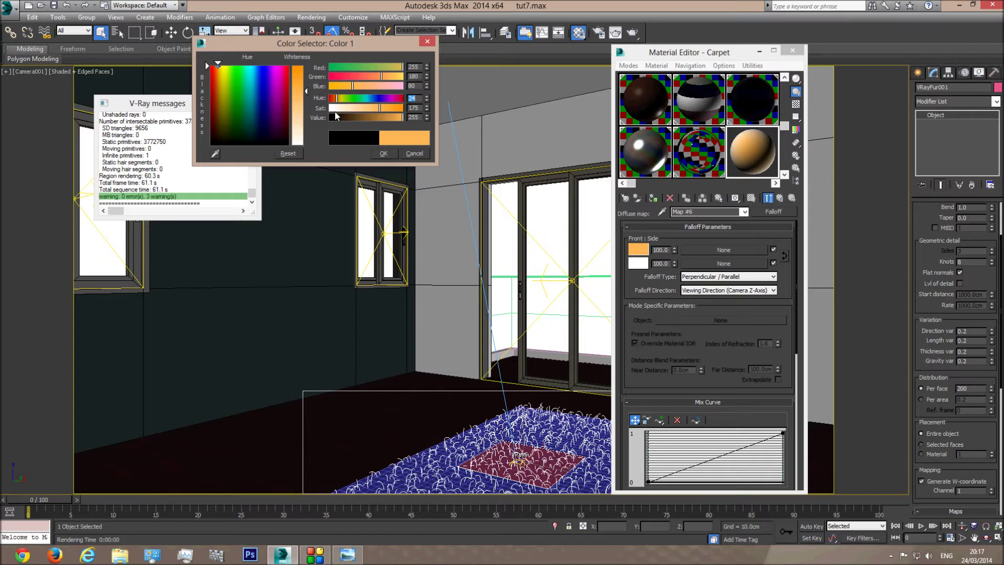
- Soften the Falloff front colour to saturation 88 and value 240, and inspect the enlarged sample preview
mouse_move(381, 108)
mouse_down()
mouse_move(353, 107)
mouse_move(393, 119)
mouse_up()
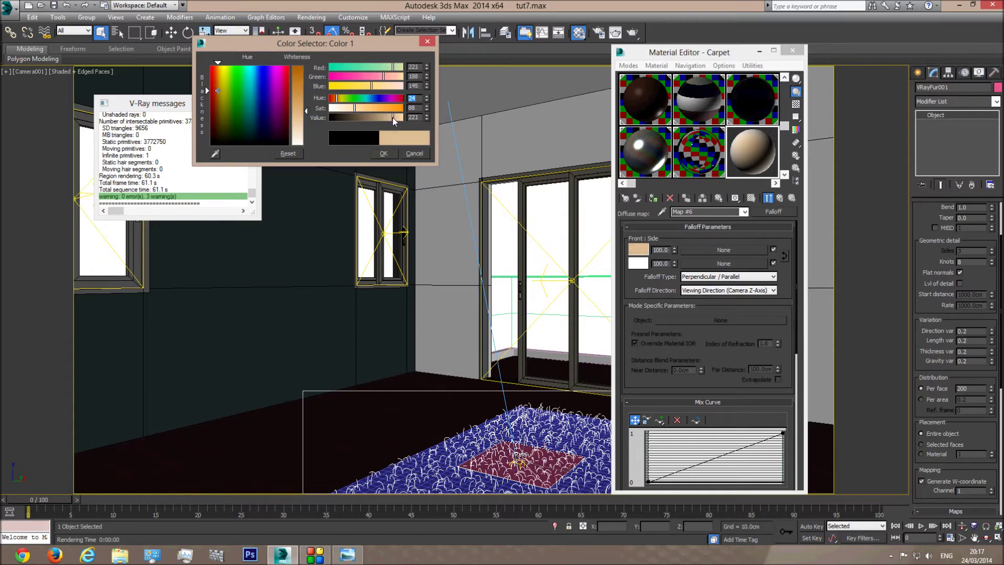
drag(396, 122, 399, 120)
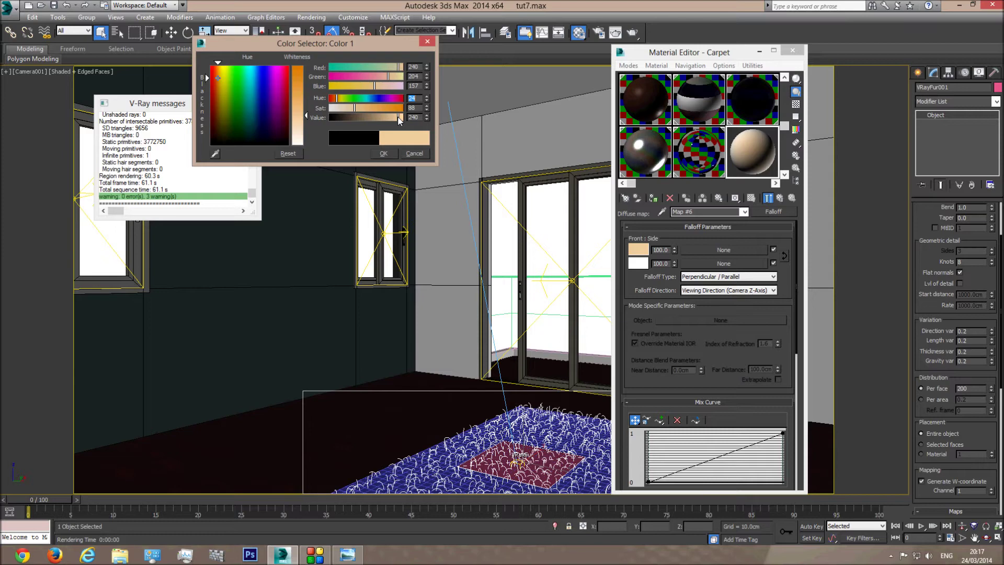
click(386, 151)
double_click(754, 148)
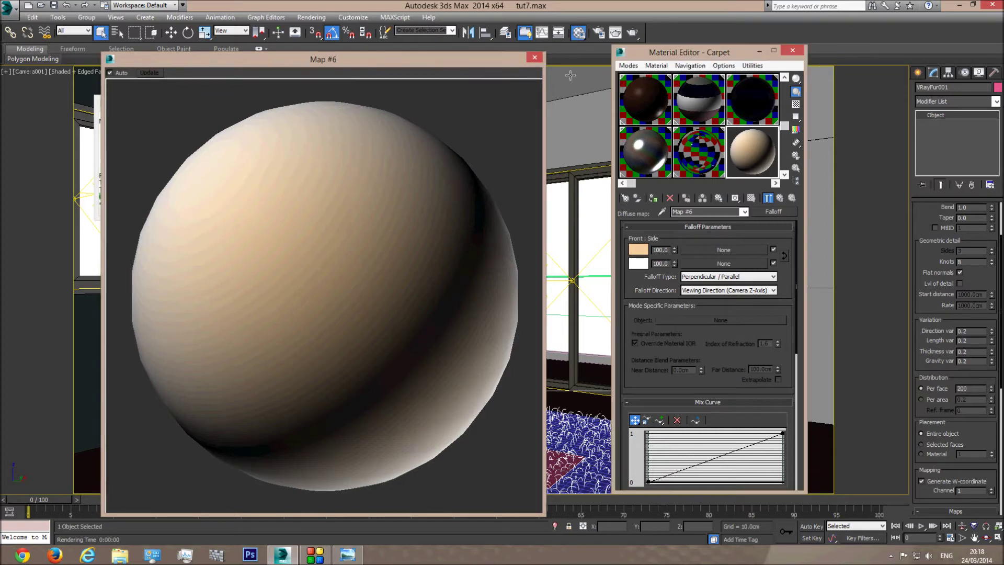
click(535, 57)
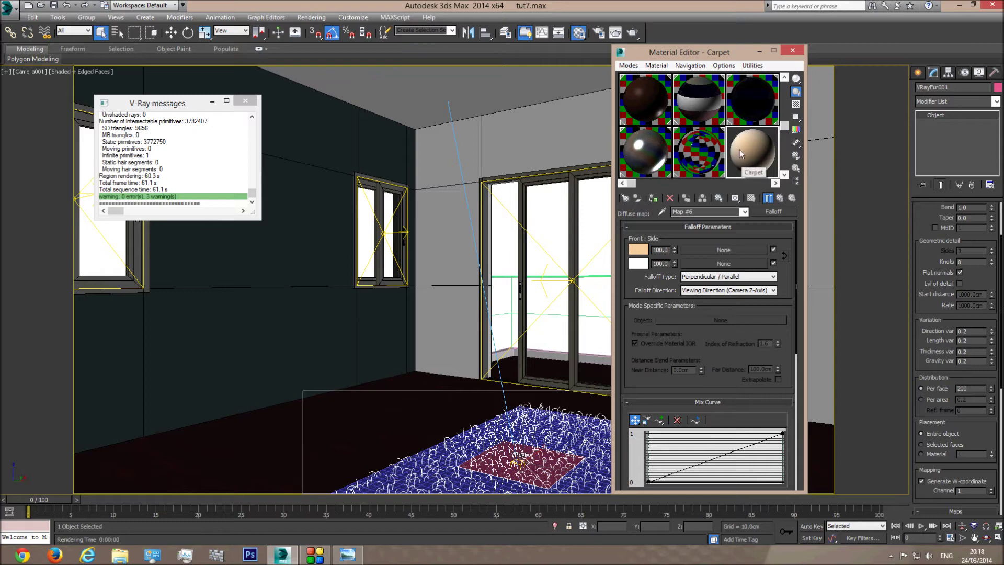
- Select the carpet base together with its fur in wireframe view and assign the Carpet material to both, restoring shaded display
key(F3)
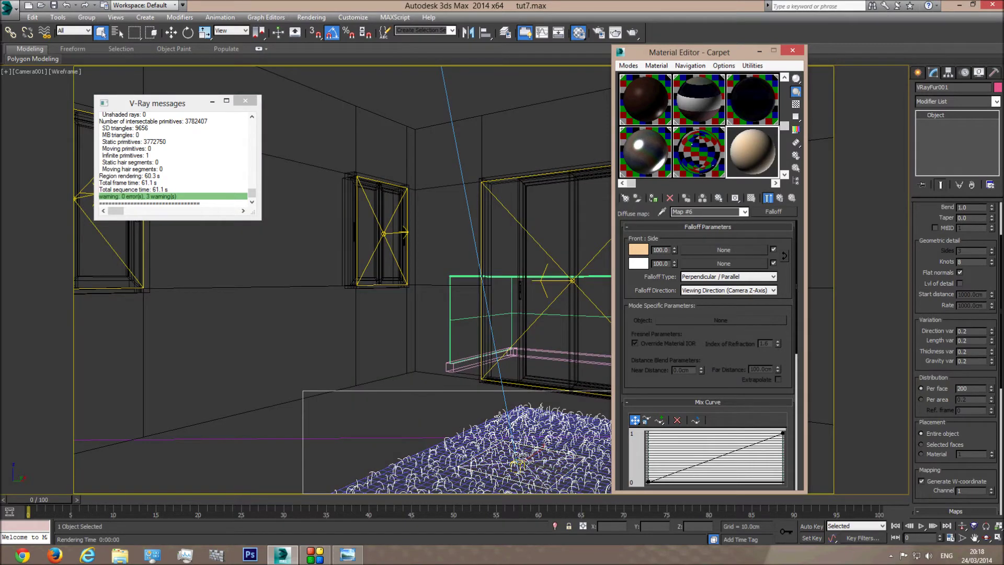
click(500, 416)
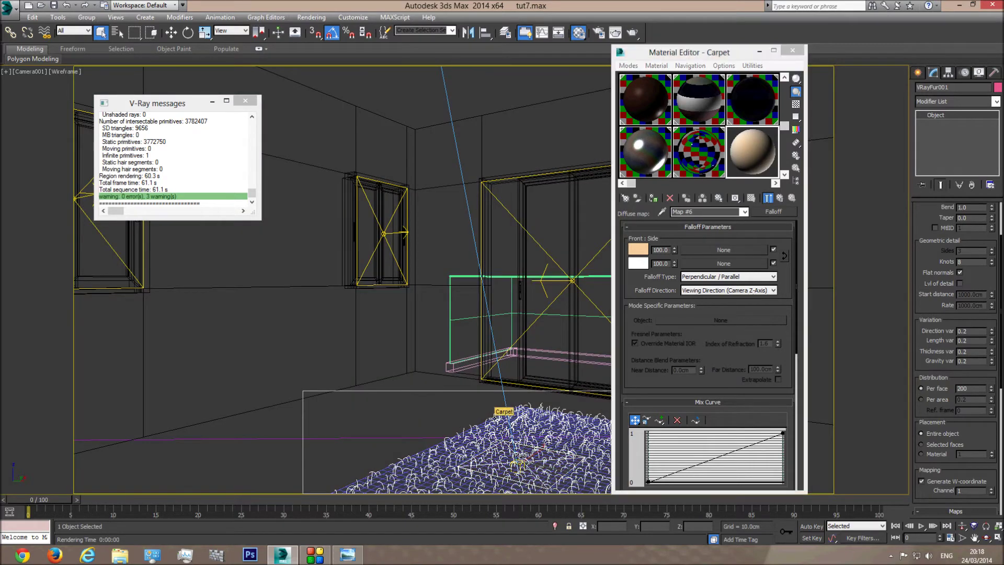
ctrl+click(534, 408)
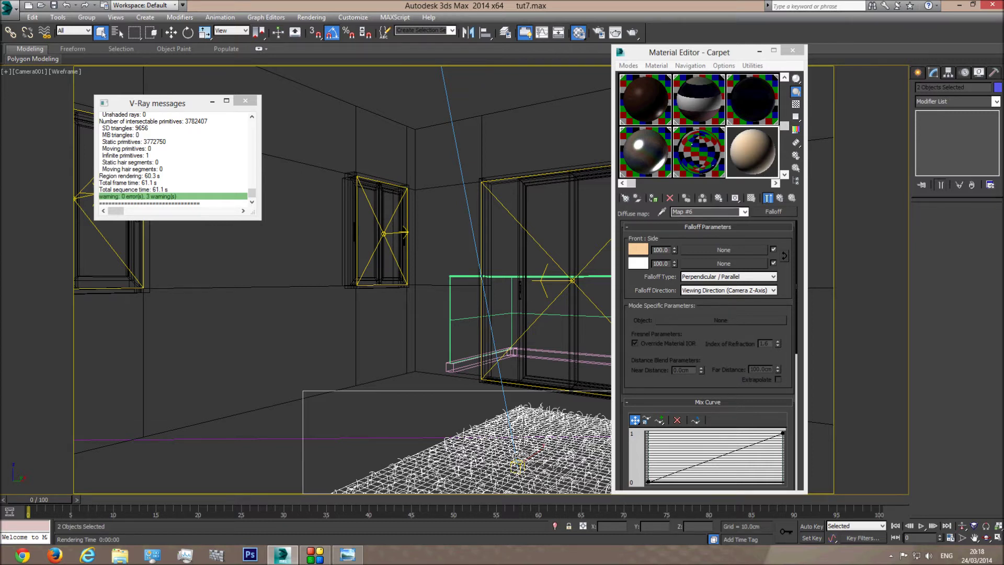
click(616, 32)
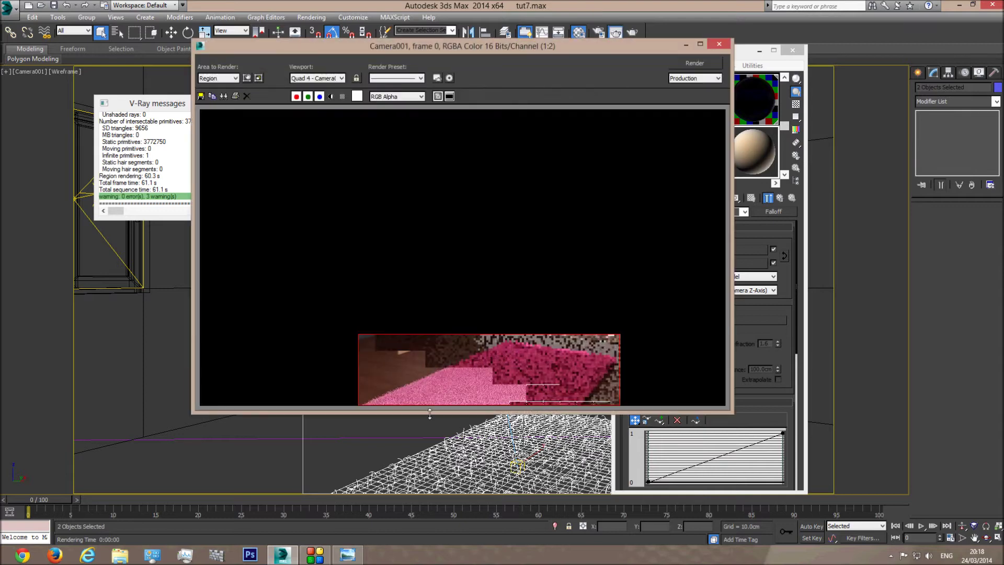
click(719, 44)
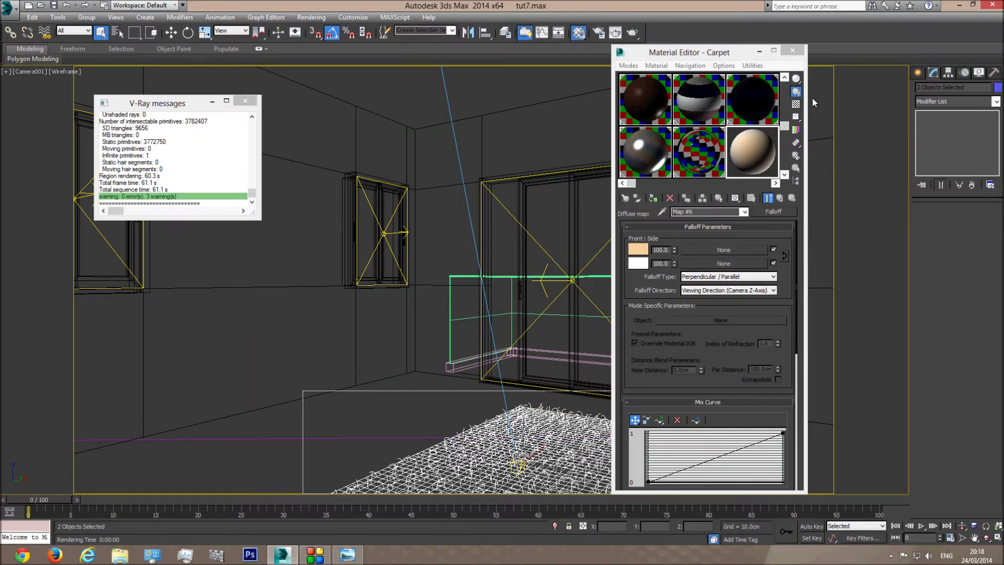
click(653, 198)
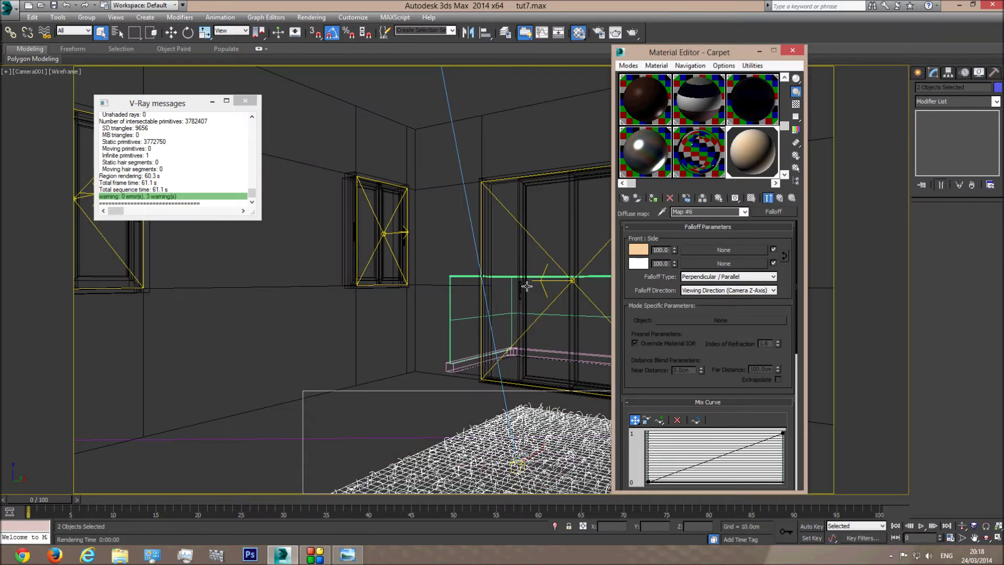
click(509, 243)
key(F3)
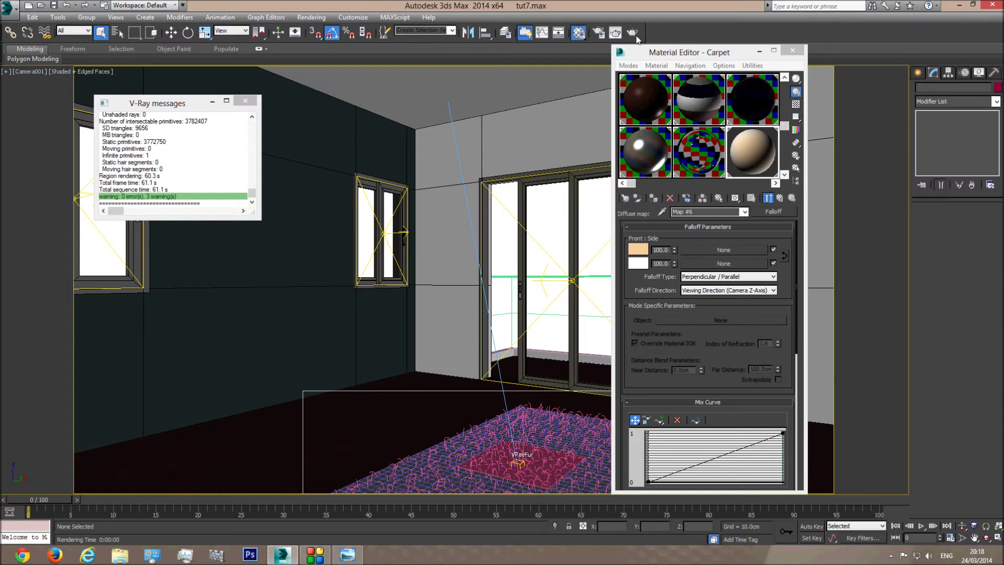
- Test render the carpet region and examine the fur's colour at several magnifications, cancelling the render and closing the rendered frame
click(633, 32)
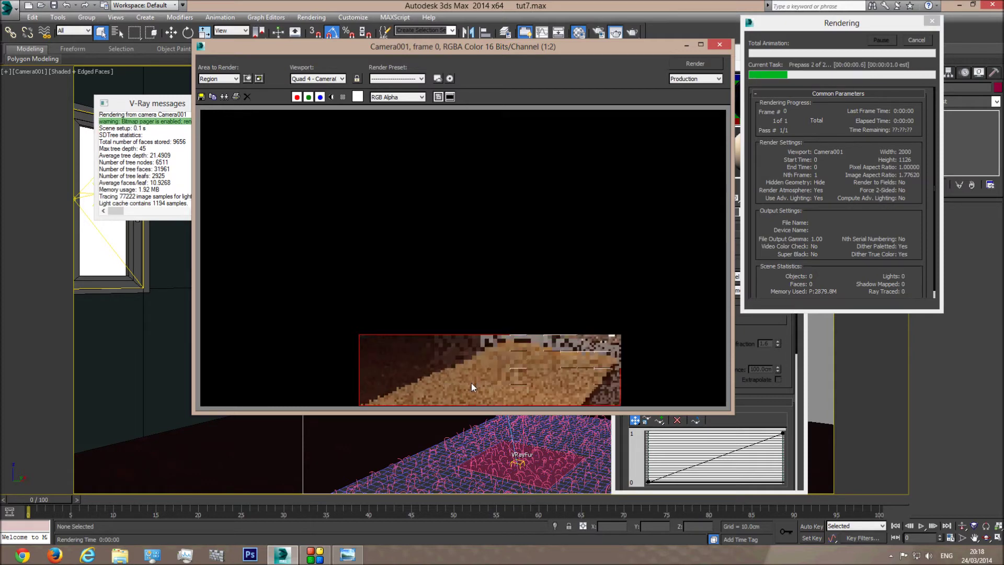
scroll(432, 396, up, 1)
scroll(439, 388, down, 1)
scroll(463, 373, up, 1)
scroll(544, 330, down, 1)
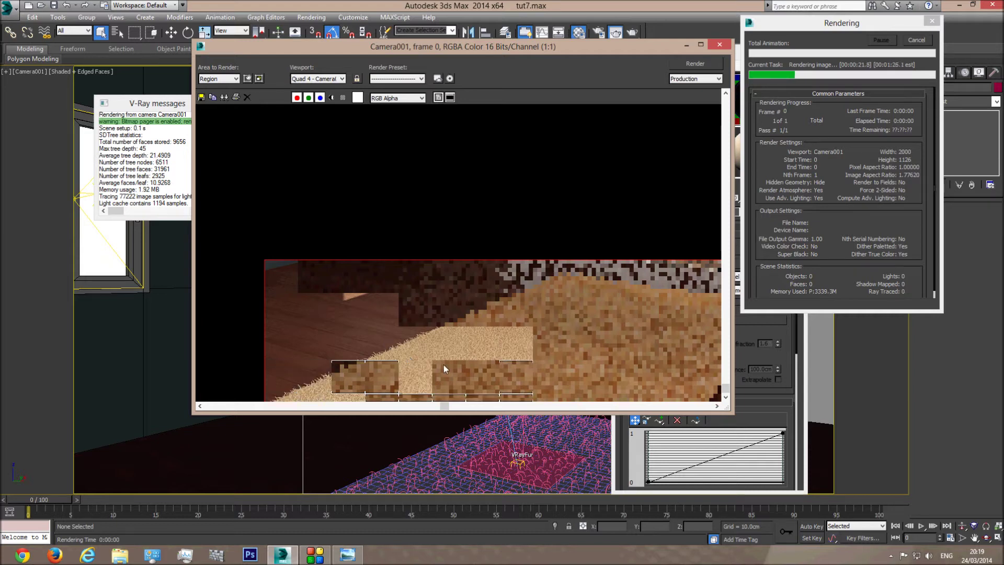
scroll(450, 364, down, 1)
scroll(477, 389, up, 1)
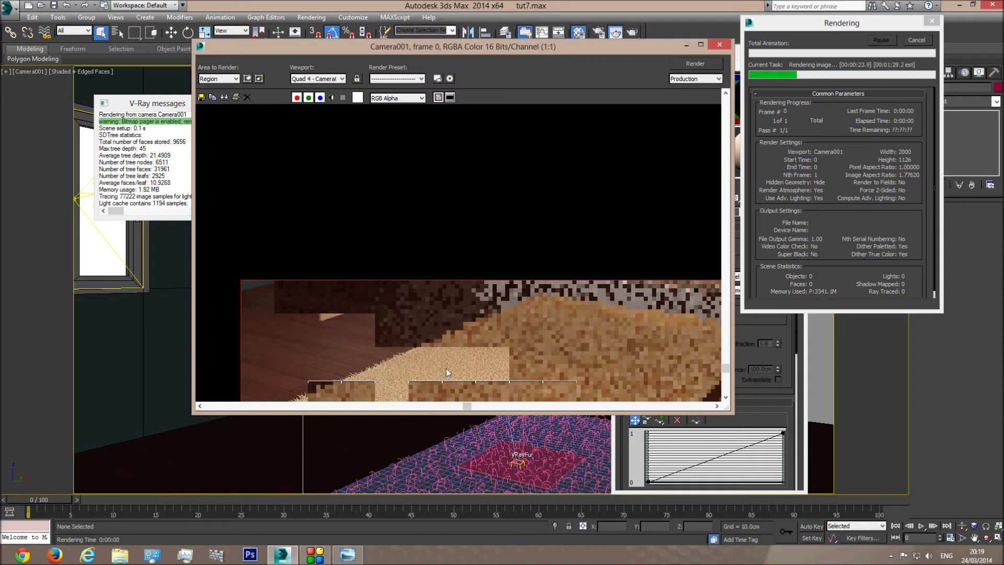
scroll(442, 367, up, 1)
scroll(372, 366, down, 1)
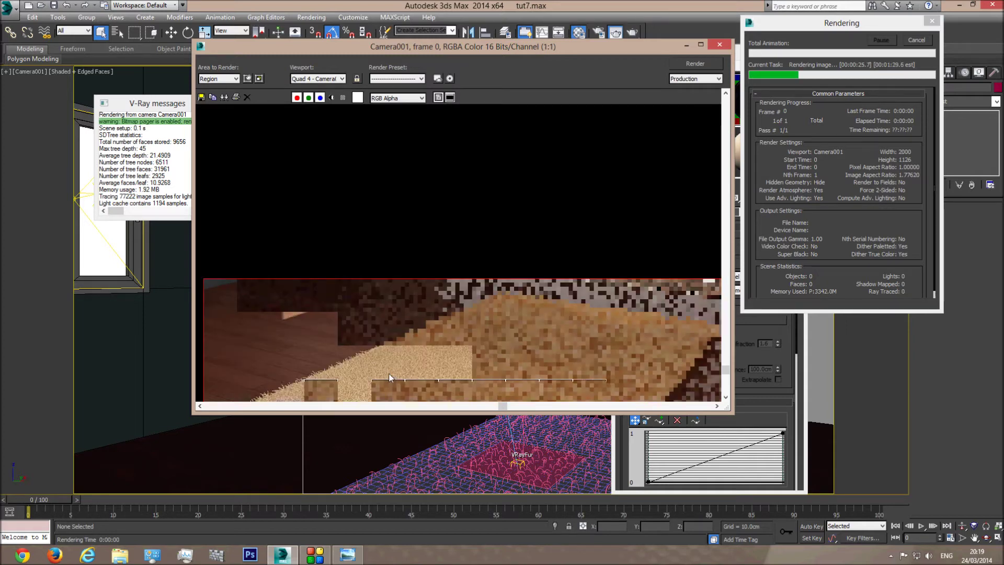
scroll(356, 364, up, 1)
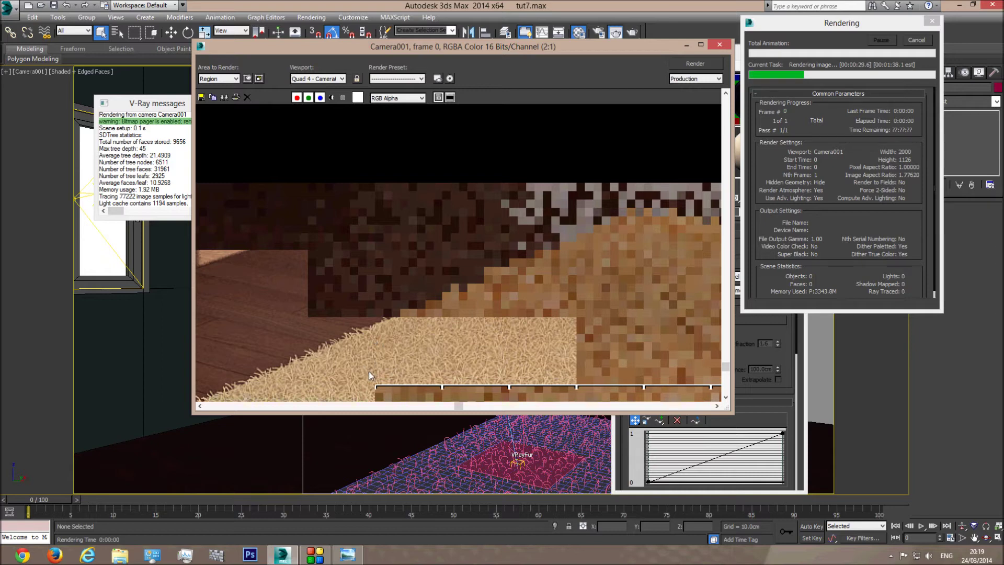
scroll(420, 338, down, 1)
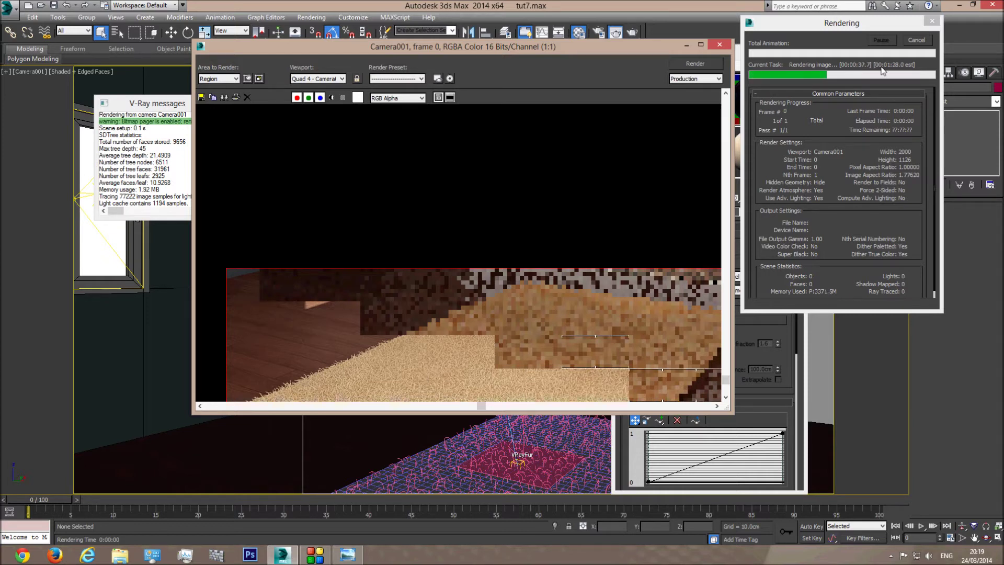
click(916, 41)
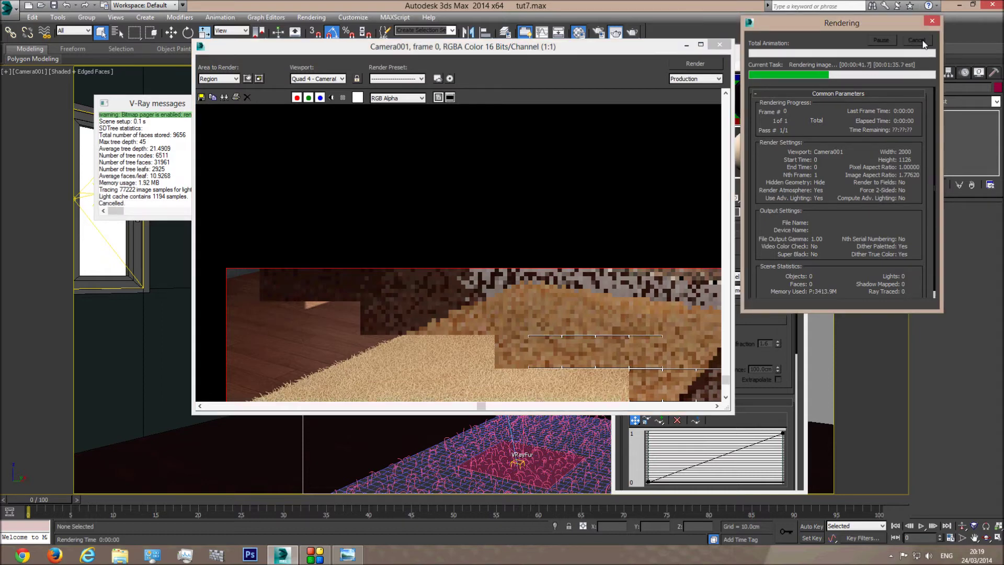
click(722, 46)
- Switch to Windows Photo Viewer, examine the enlarged dirt_title.png reference image, and close it
click(347, 555)
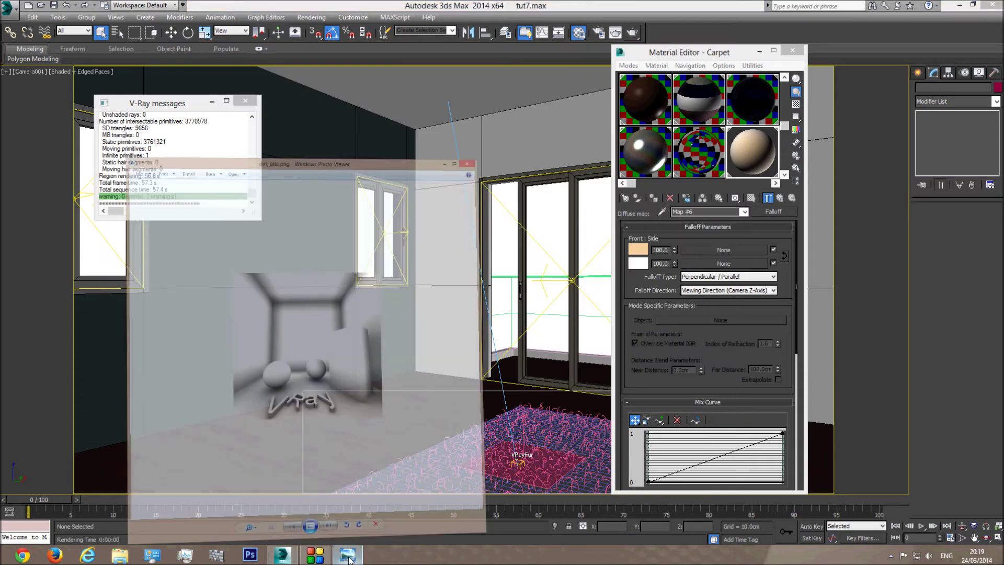
double_click(361, 10)
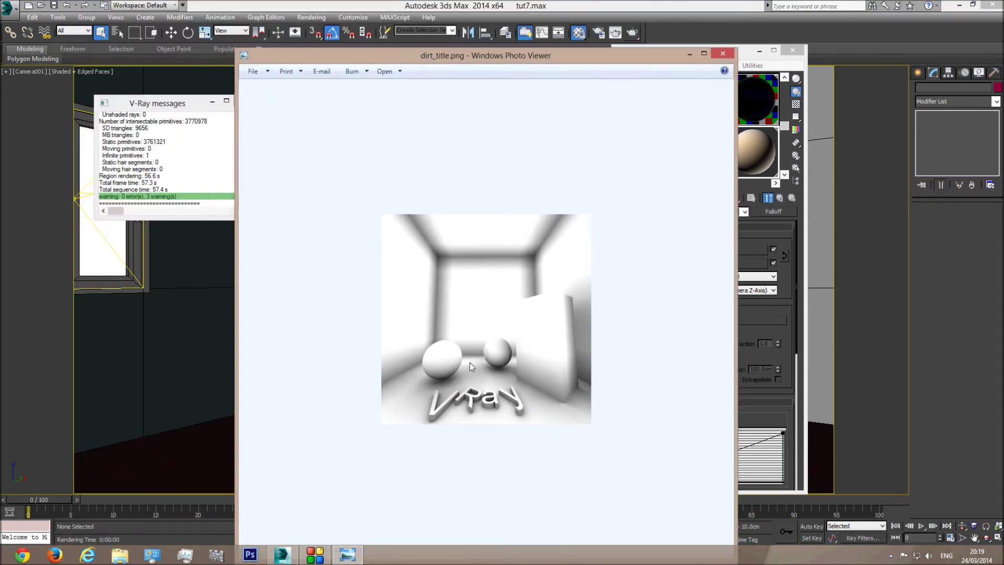
scroll(470, 362, up, 3)
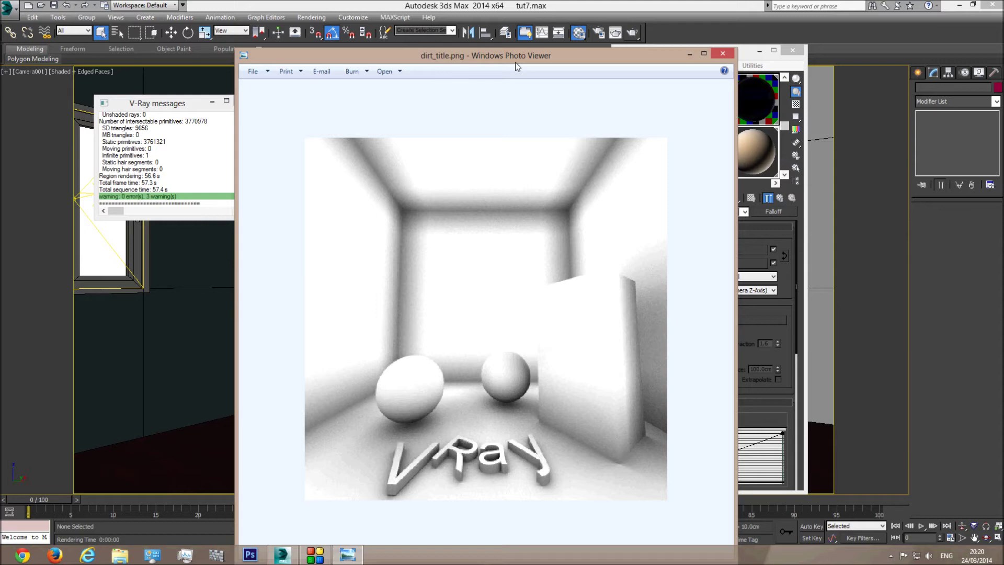
click(615, 33)
scroll(431, 394, up, 1)
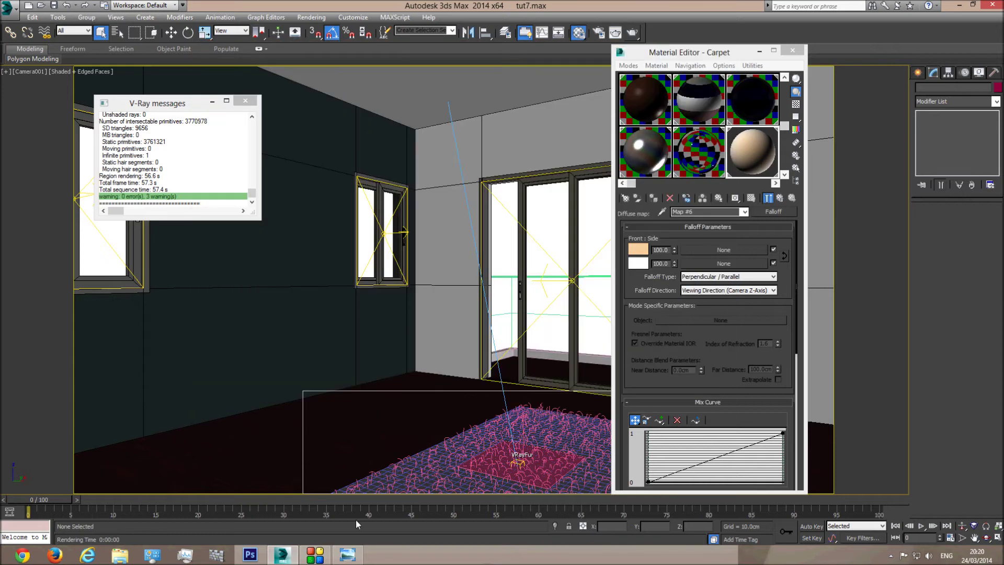
click(360, 549)
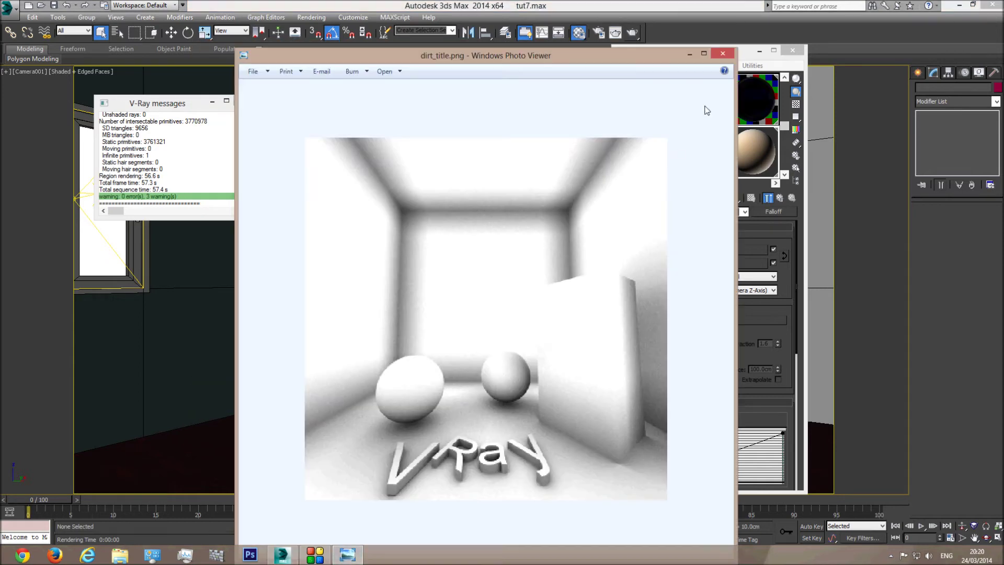
click(727, 56)
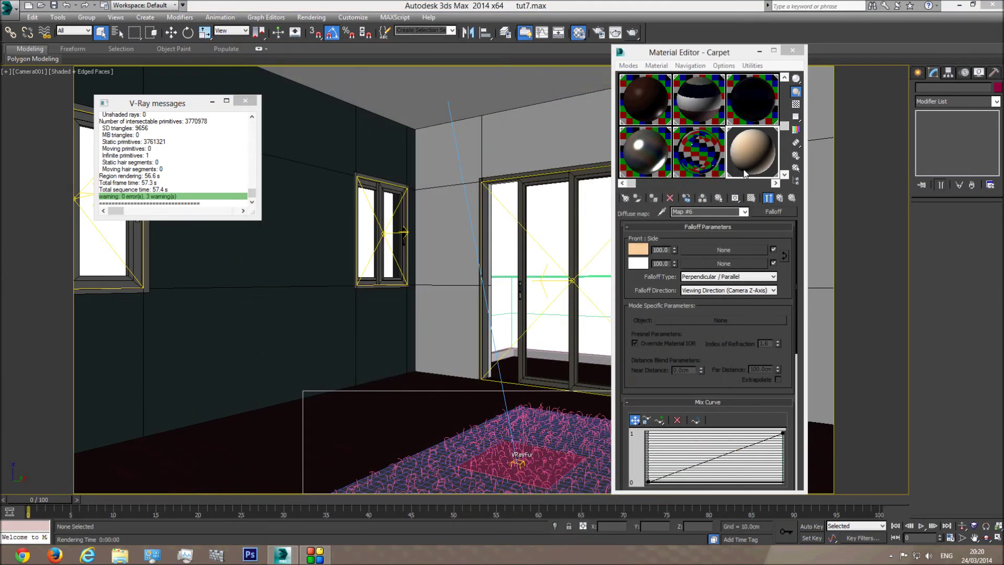
- Return to the Carpet material's top level and convert it to VRayBlendMtl, keeping the old material as sub-material
click(744, 211)
click(706, 220)
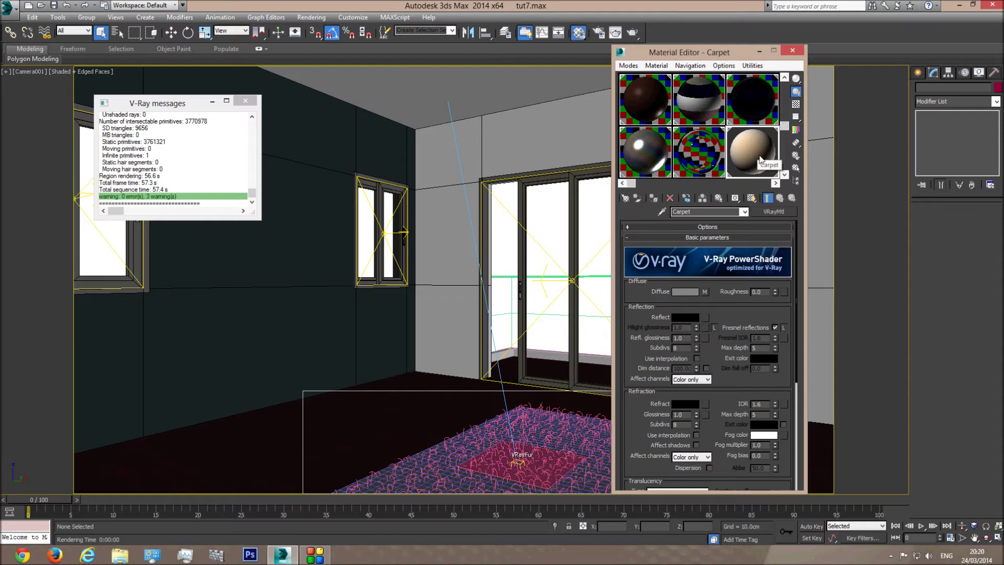
click(775, 212)
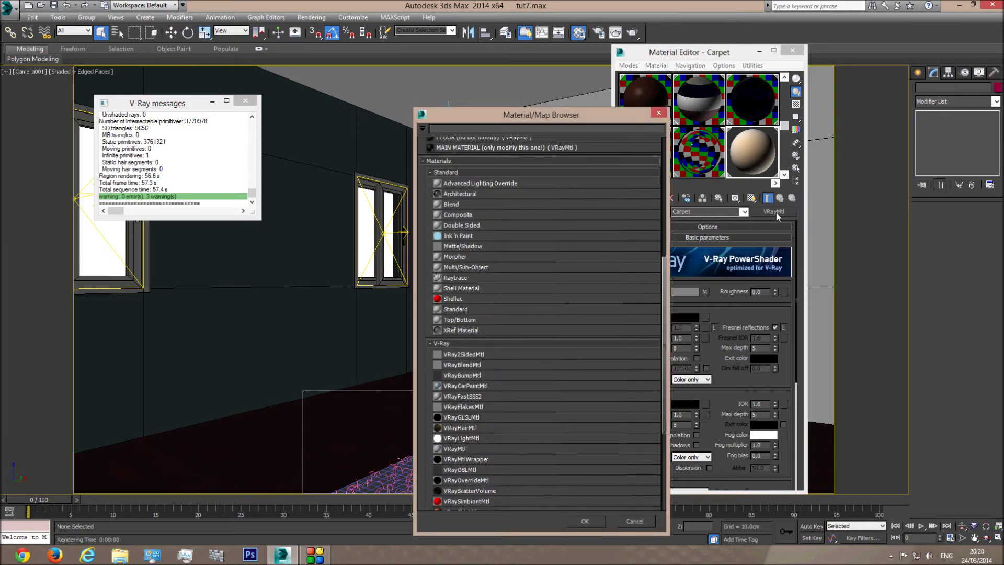
double_click(474, 365)
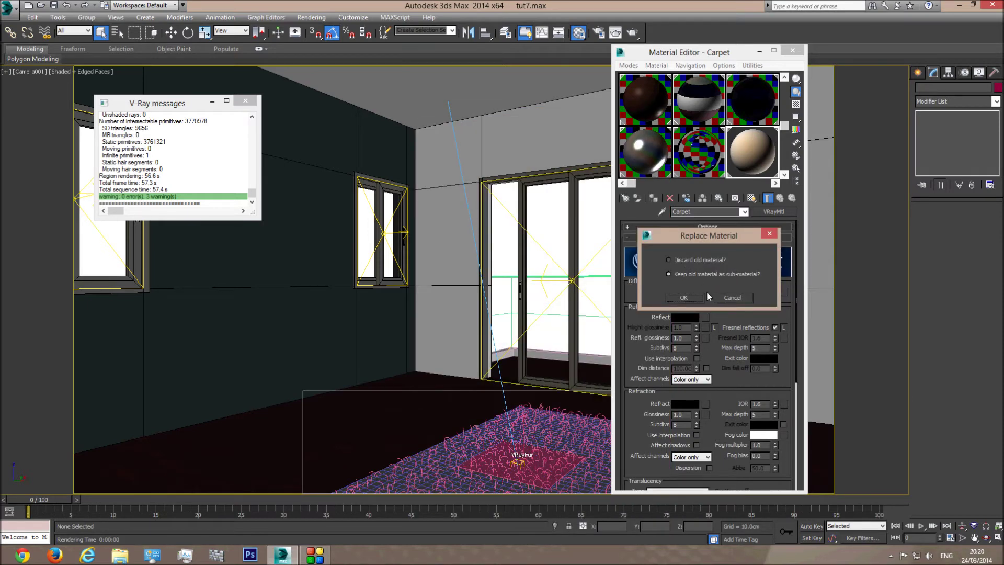
click(684, 297)
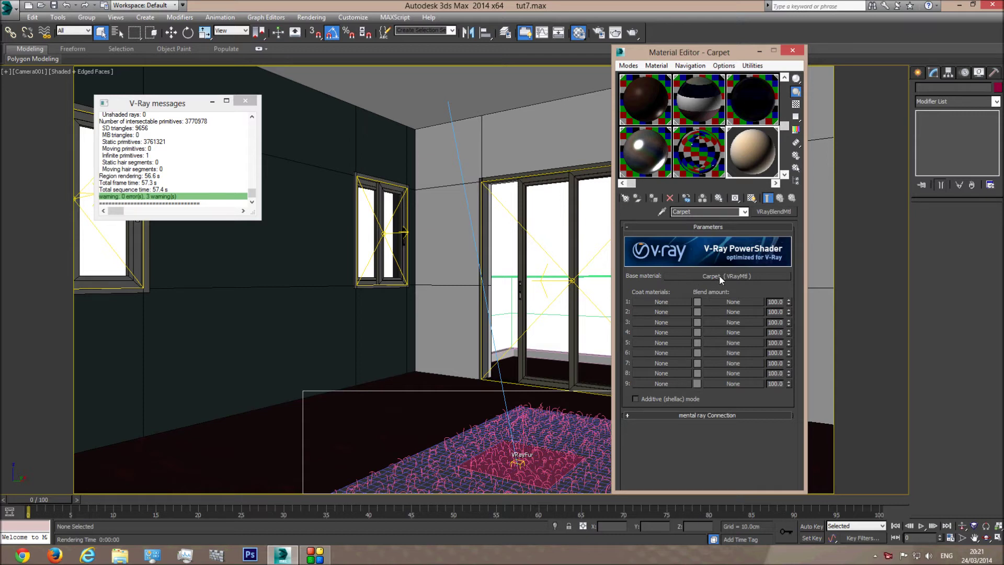
- Place the brushed aluminium material as an instance in coat material slot 1 of the Carpet blend material
click(643, 155)
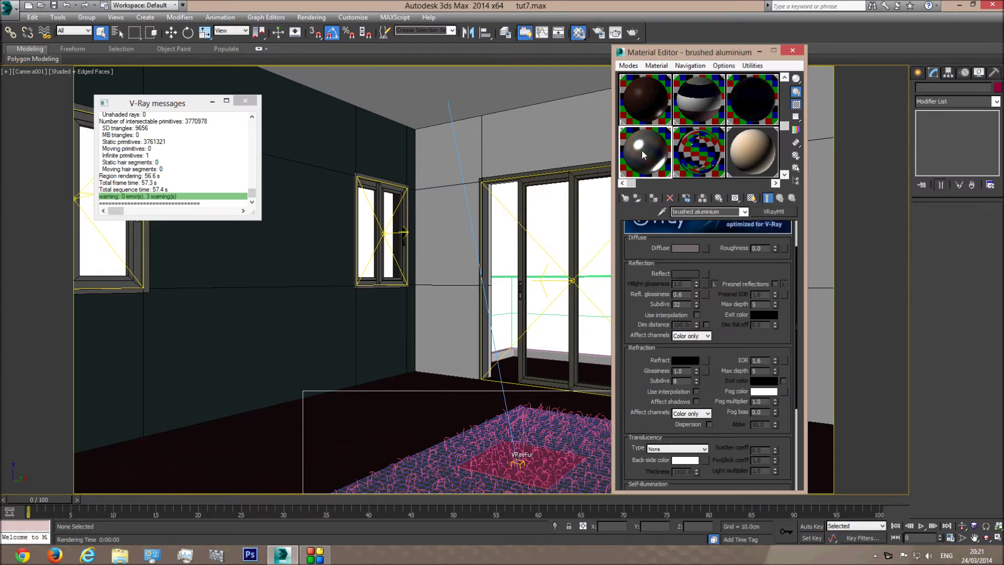
click(752, 152)
drag(655, 157, 665, 306)
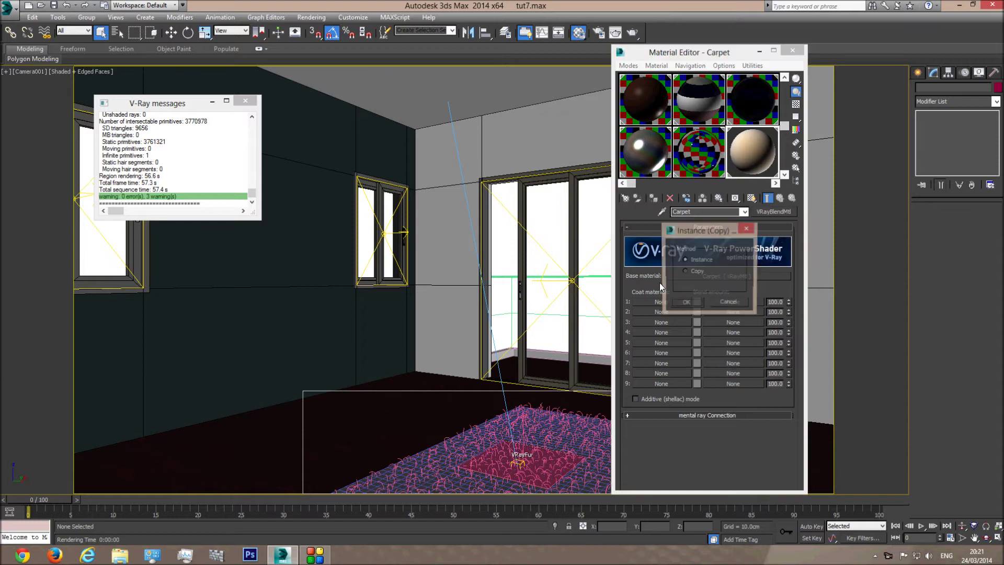
click(687, 304)
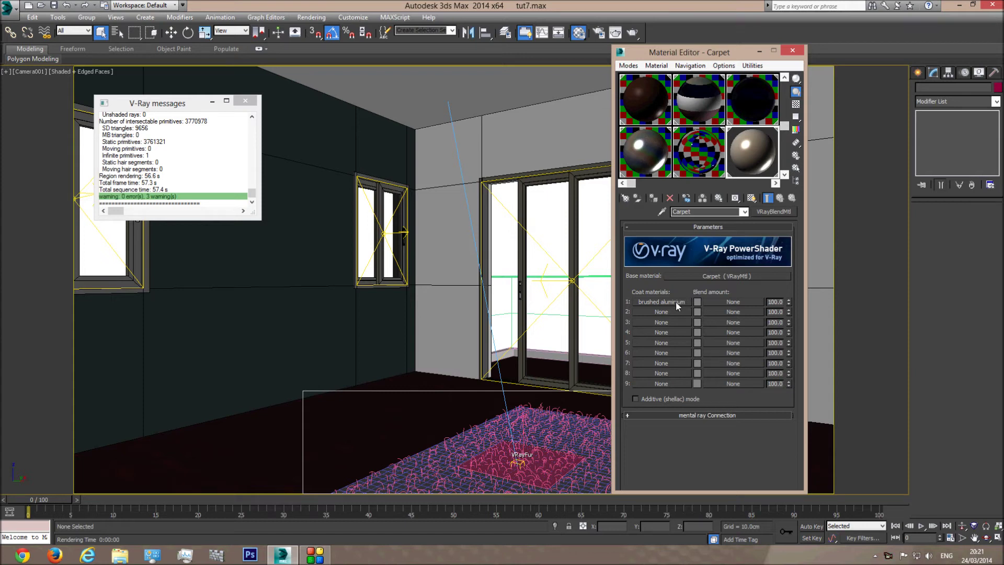
- Try pure black and pure white as the blend amount colour of coat 1, and discard the change
click(697, 302)
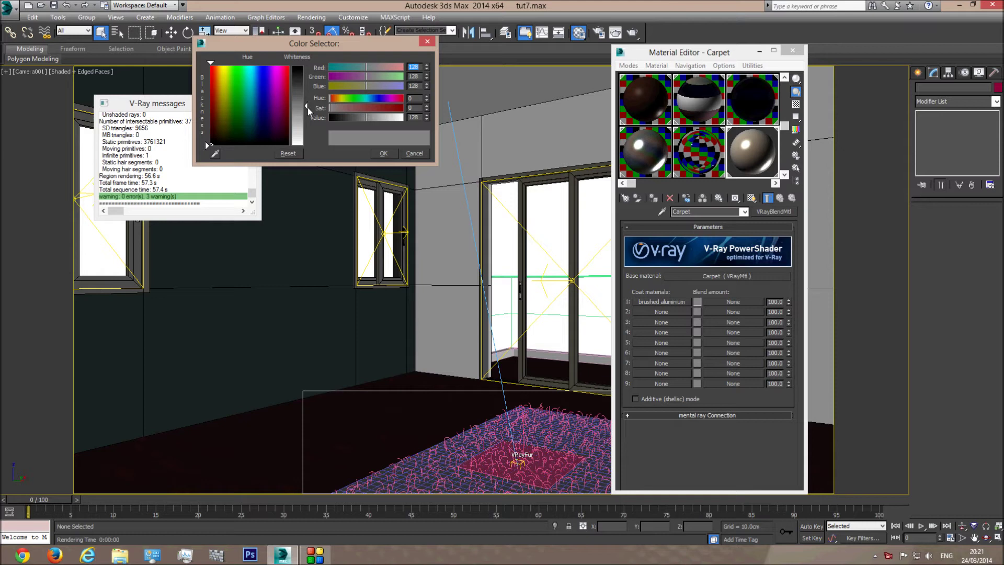
drag(308, 108, 307, 67)
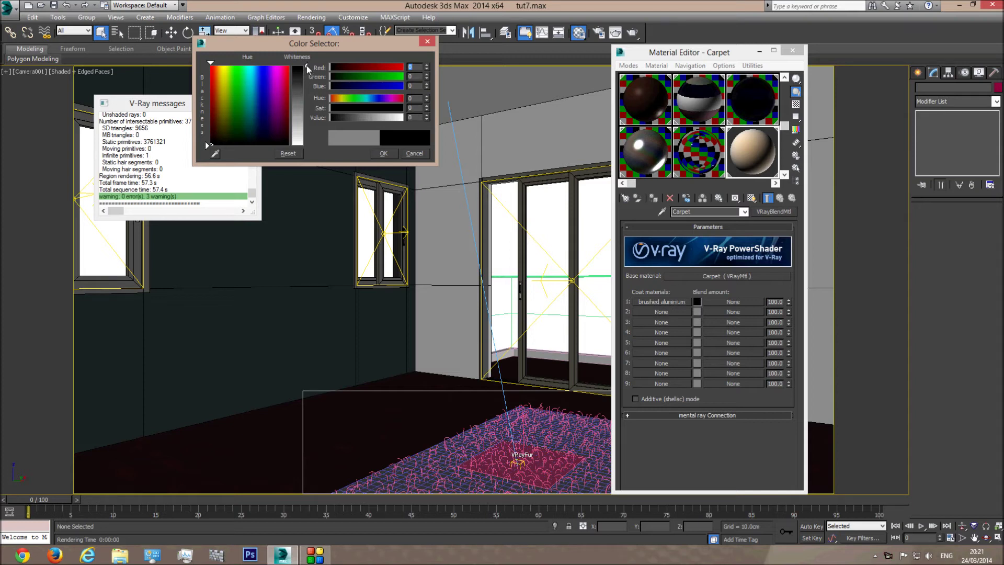
drag(307, 65, 306, 145)
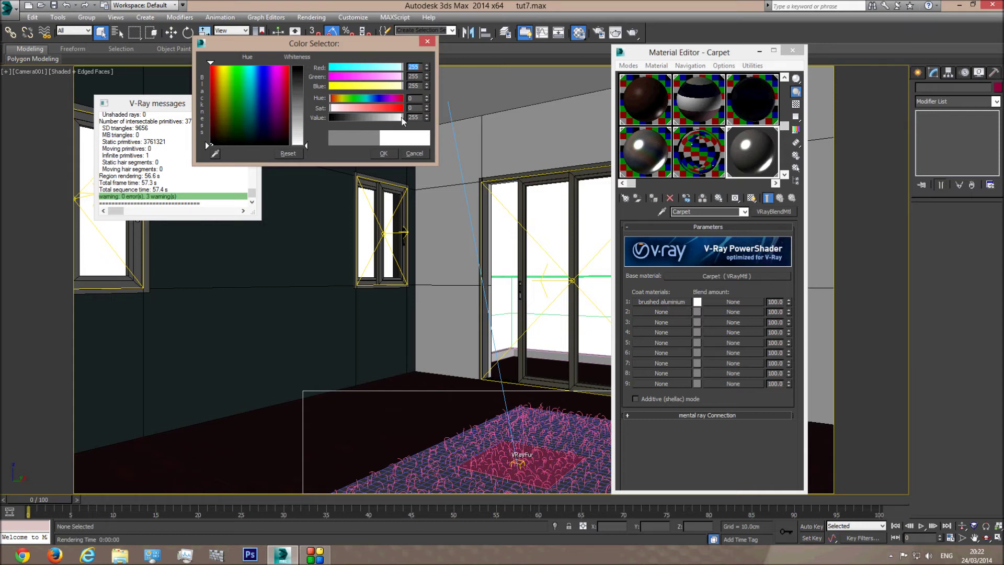
click(415, 153)
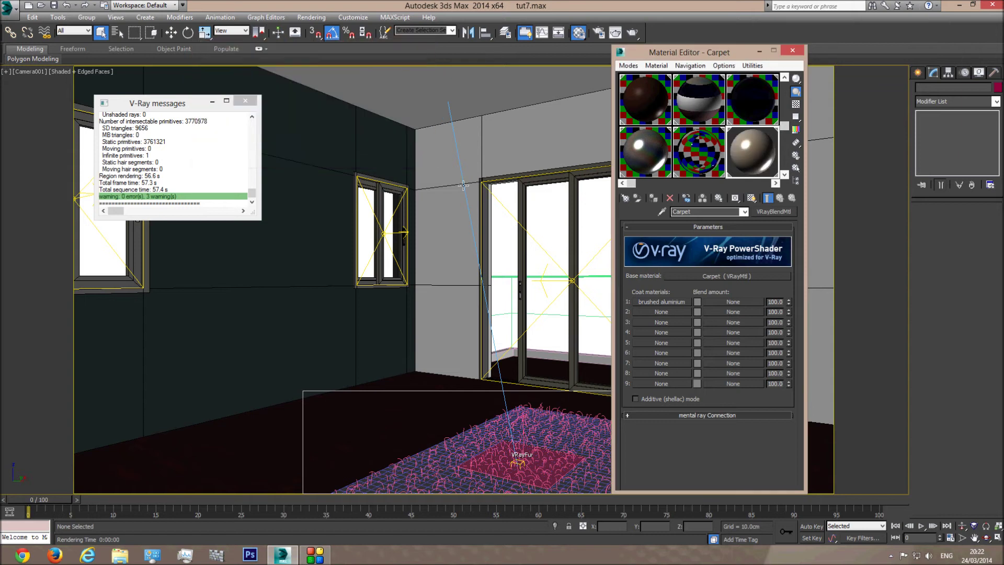
- Clear the brushed aluminium from coat slot 1 and place a copy of the Carpet base material there
right_click(669, 305)
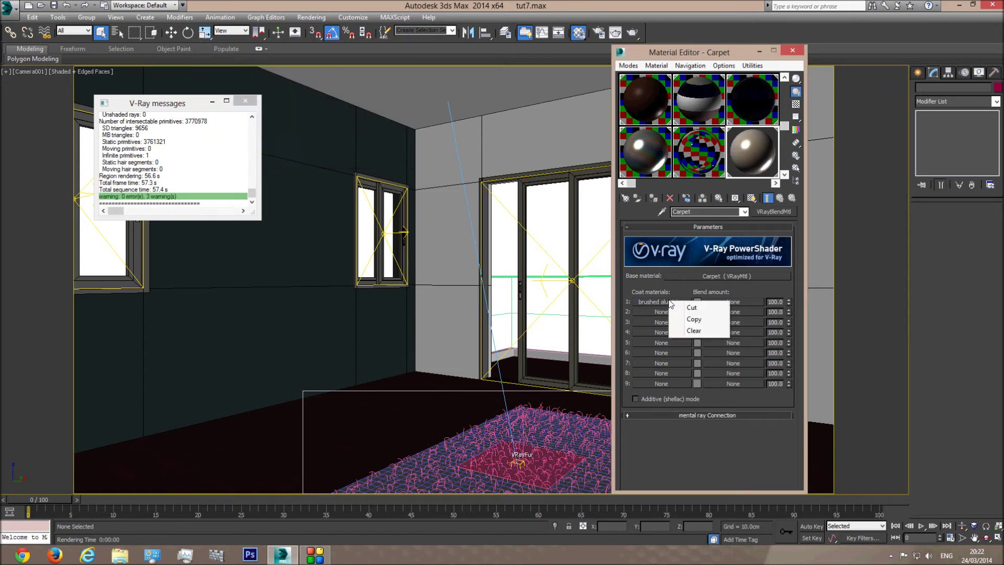
click(694, 331)
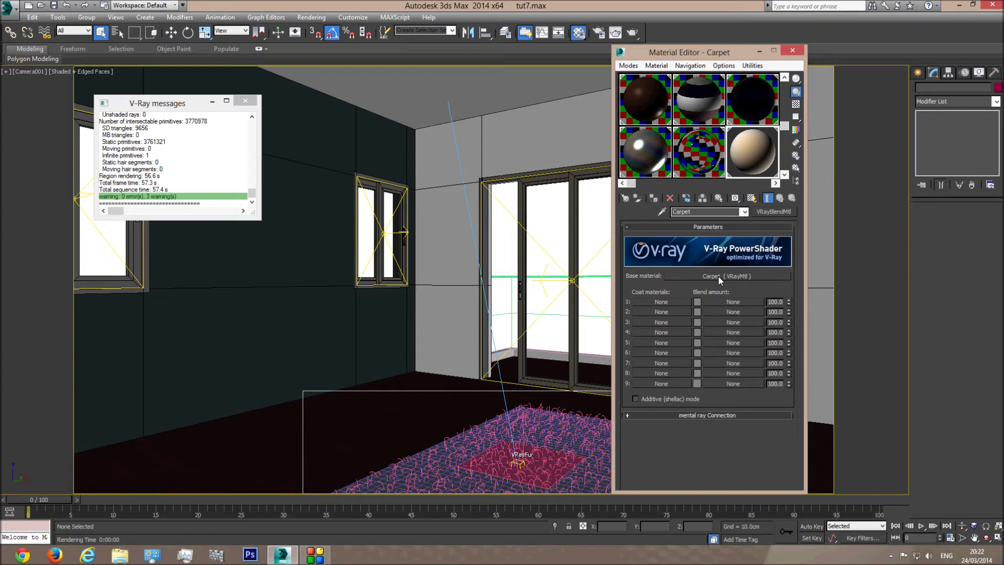
drag(718, 275, 666, 302)
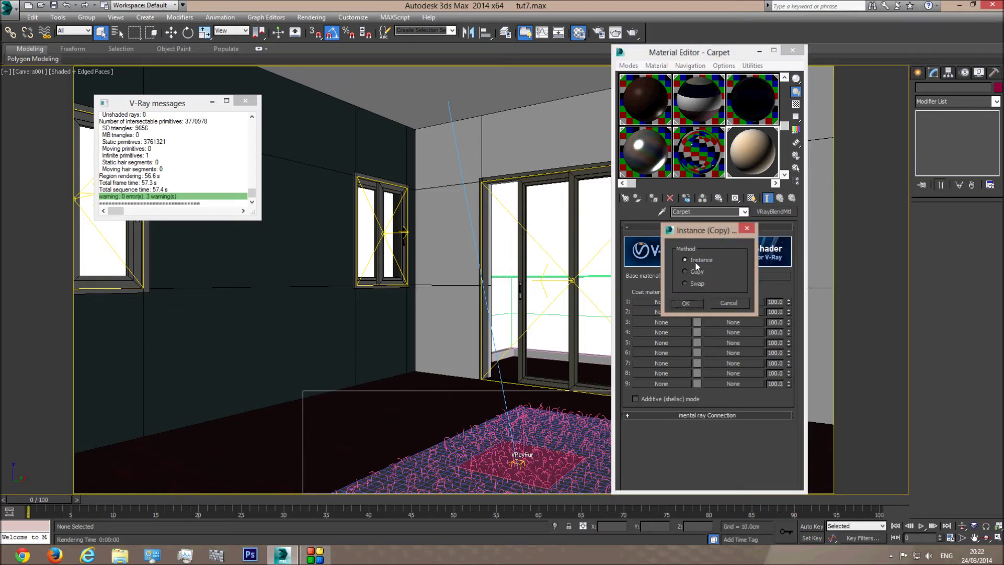
click(691, 301)
- Rename the coat 1 material to Carpet(ocluded)
click(661, 305)
click(721, 211)
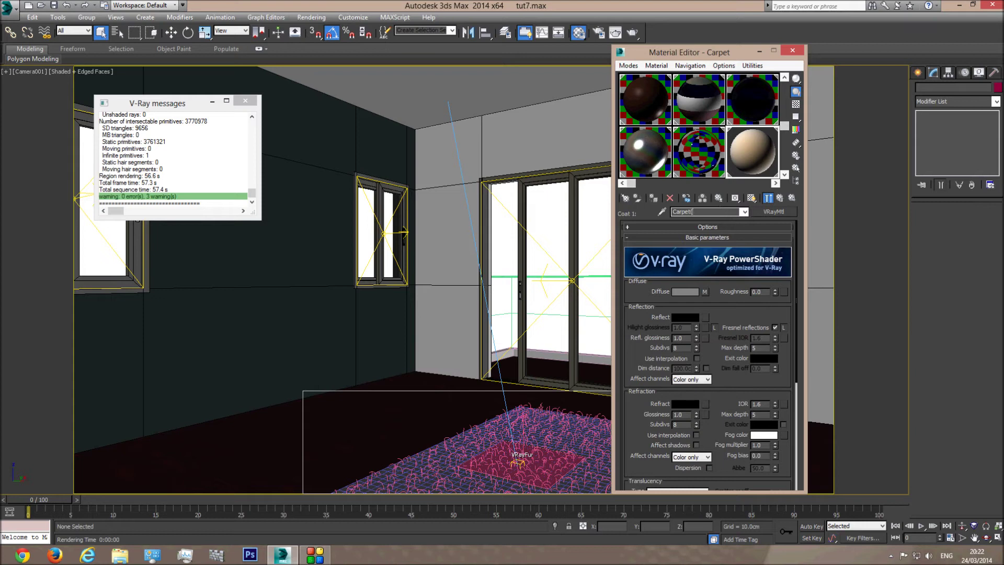
text((oclude)
- Darken the front colour of the coat material's diffuse Falloff map to about RGB 161, 146, 126
click(705, 292)
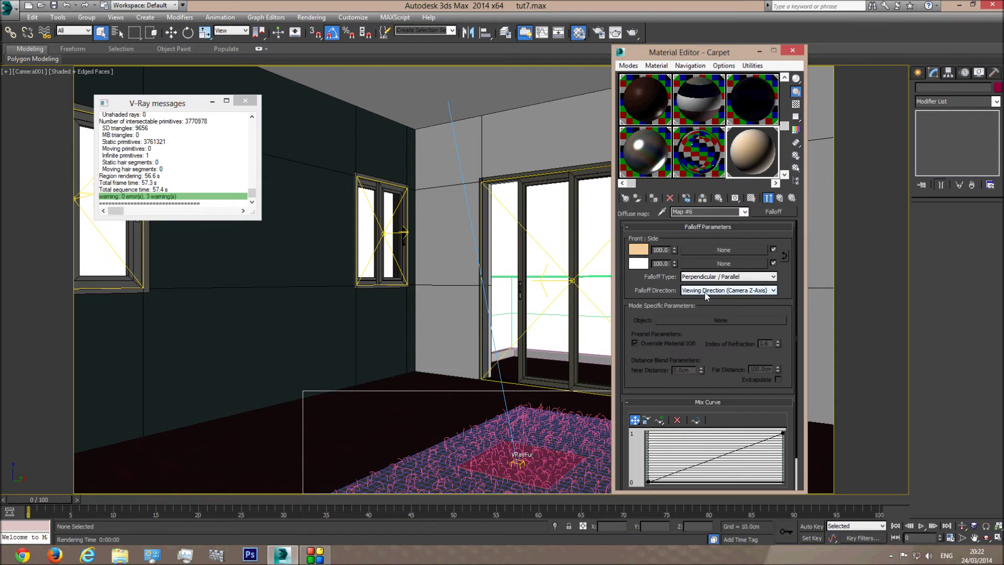
click(641, 252)
drag(400, 118, 368, 118)
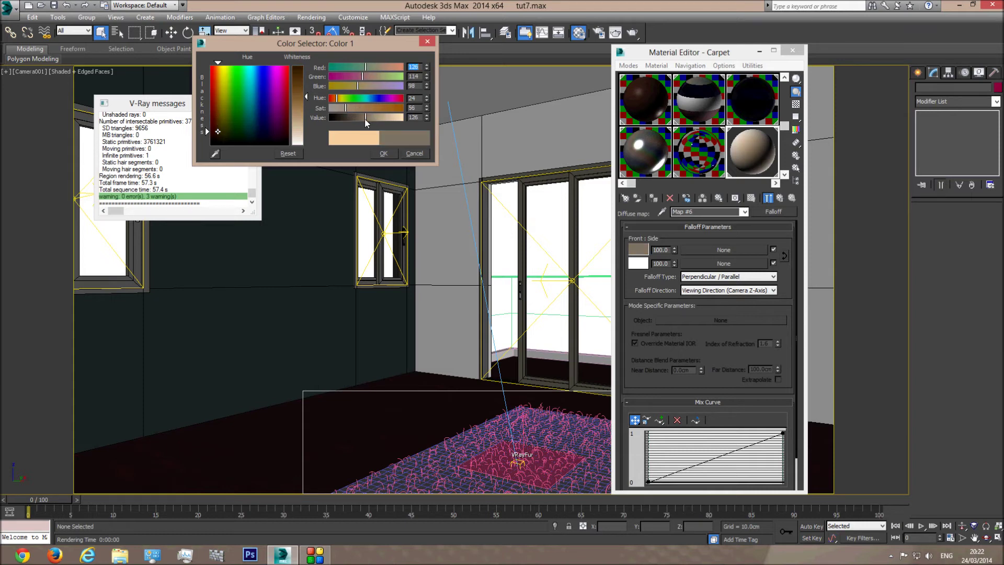
drag(368, 117, 376, 117)
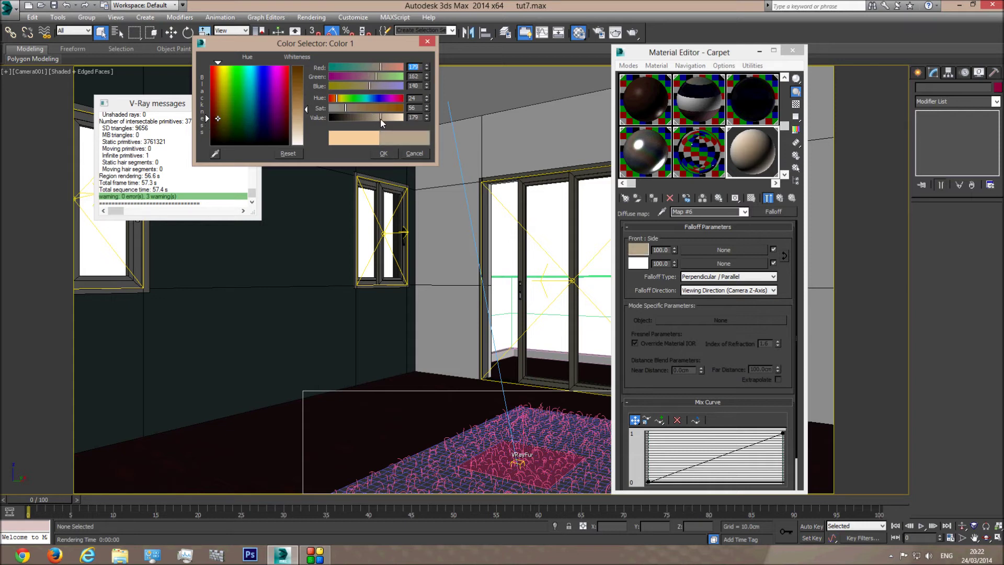
click(386, 153)
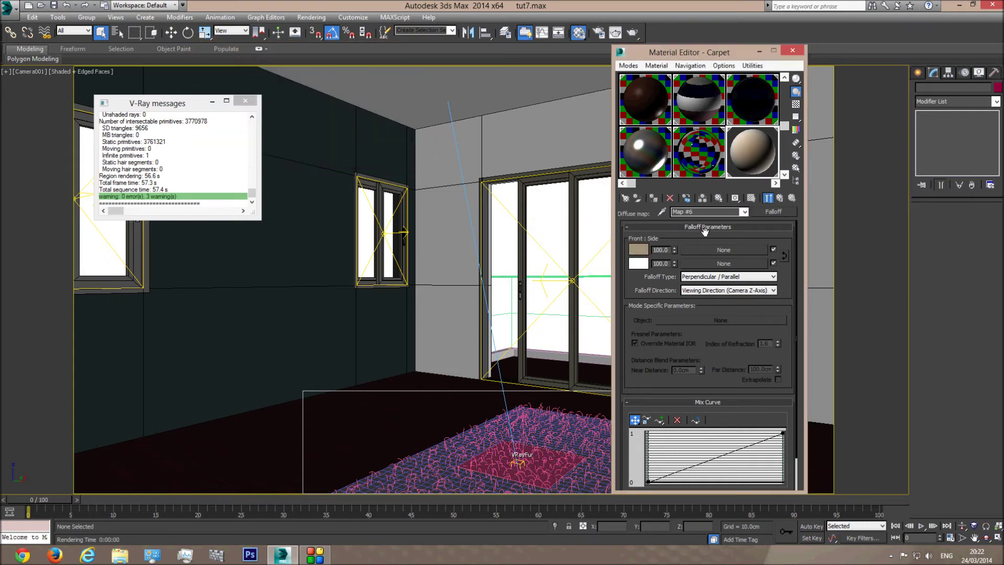
- Copy the Falloff's front colour to its side colour, lighten it to about RGB 221, 215, 208, and return to the Carpet blend material
right_click(640, 266)
click(665, 284)
click(640, 264)
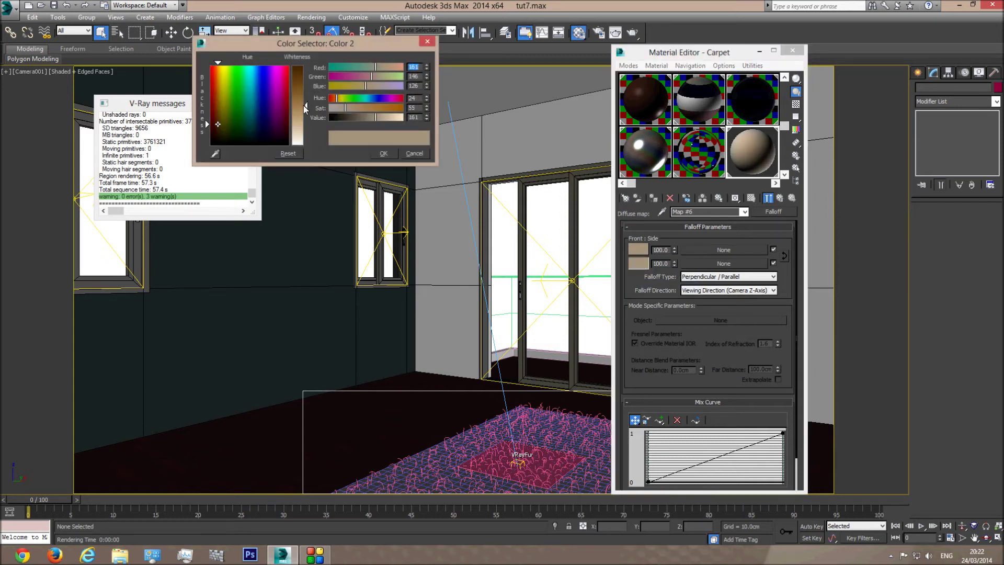
drag(303, 121, 305, 136)
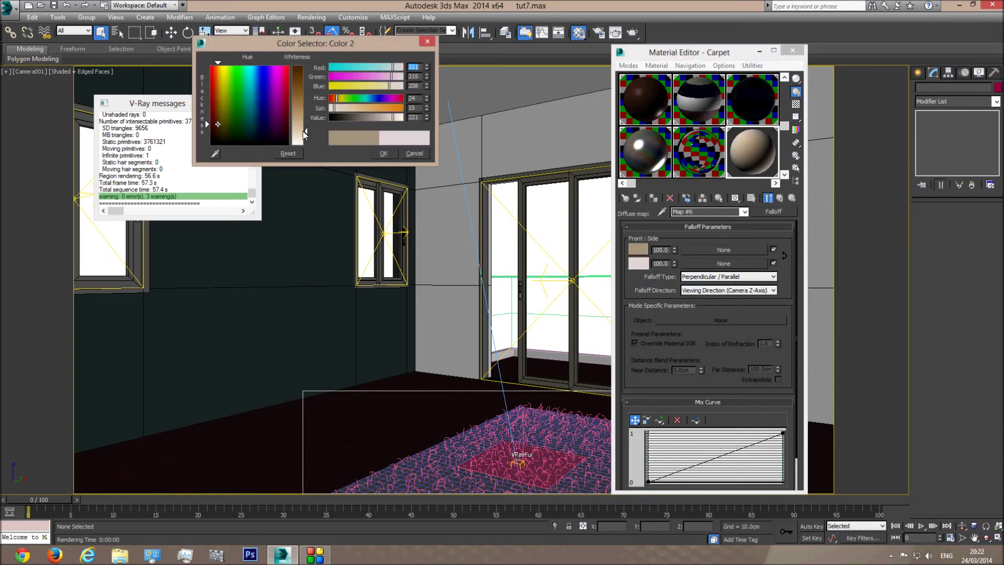
click(383, 153)
click(744, 211)
click(723, 218)
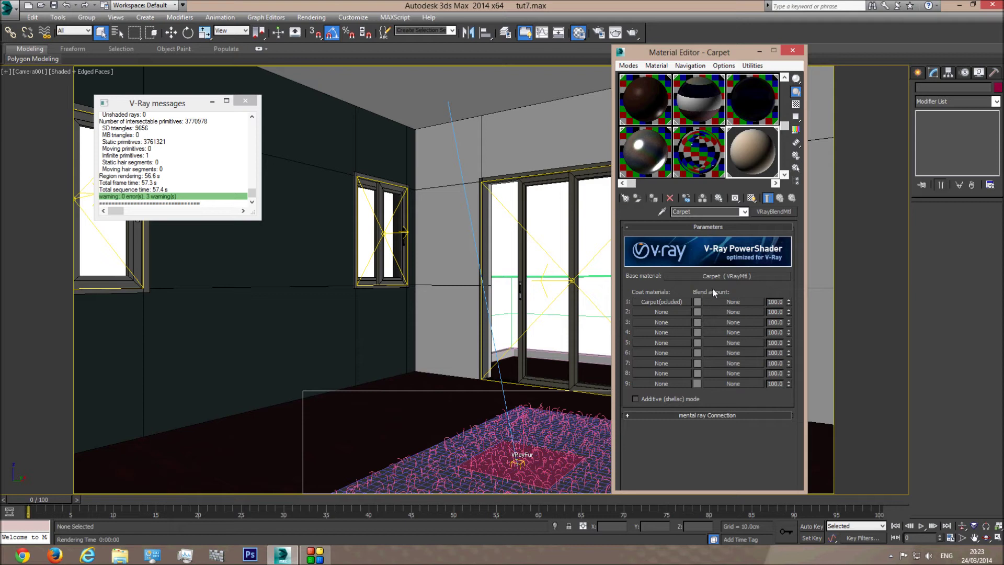
- Assign a VRayDirt map to the blend amount of coat 1 and return to the Carpet blend material
click(733, 302)
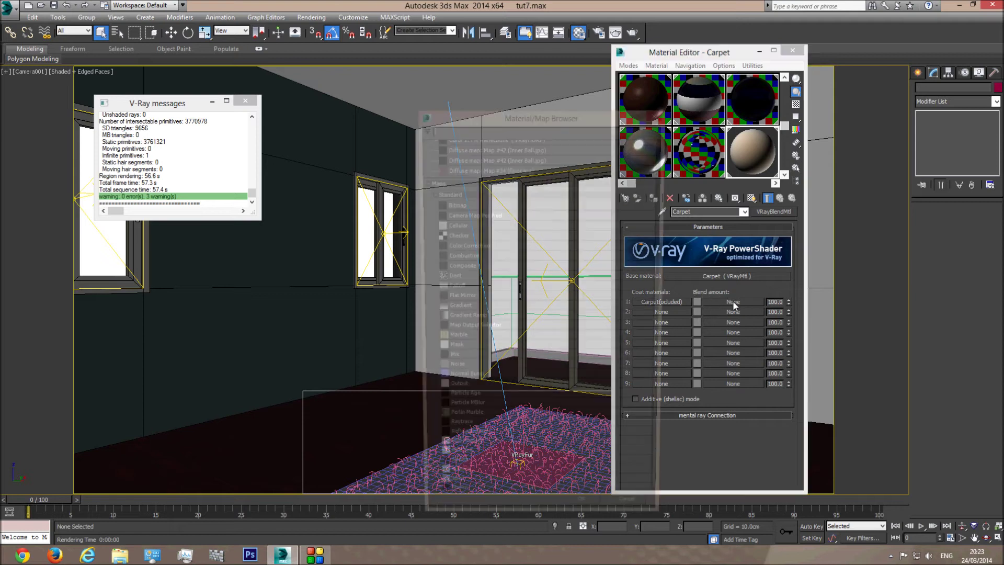
scroll(505, 406, down, 5)
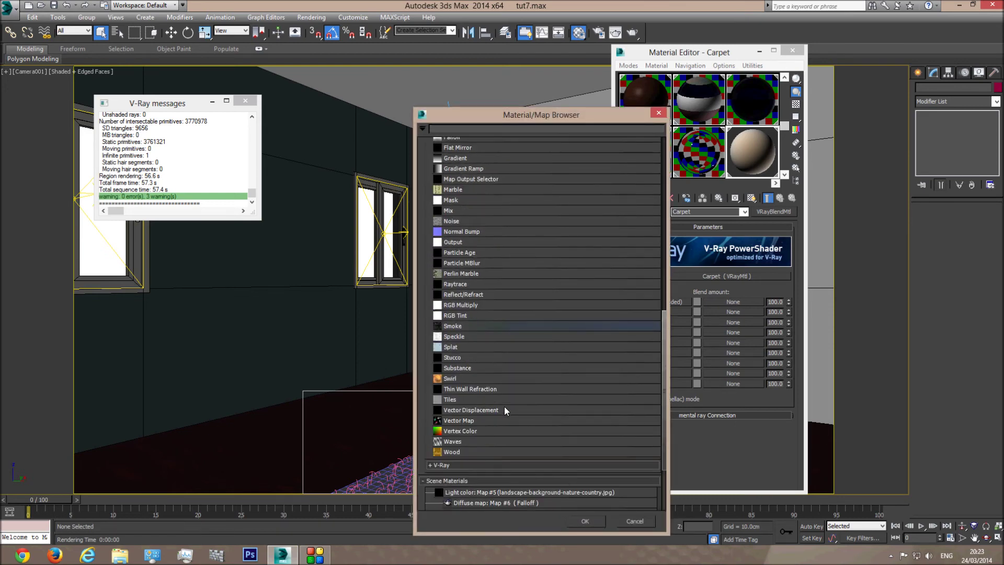
click(444, 401)
scroll(490, 384, down, 2)
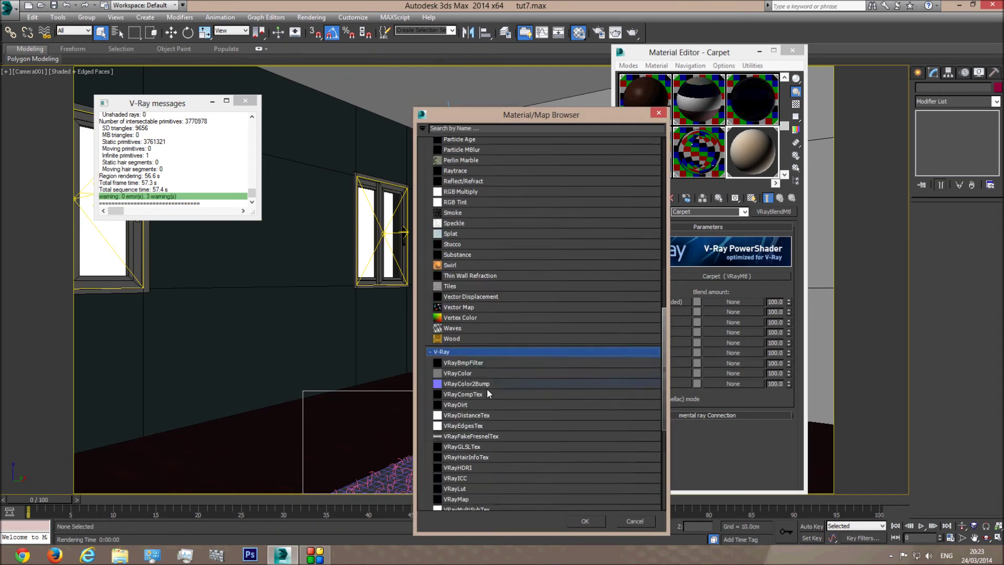
double_click(466, 404)
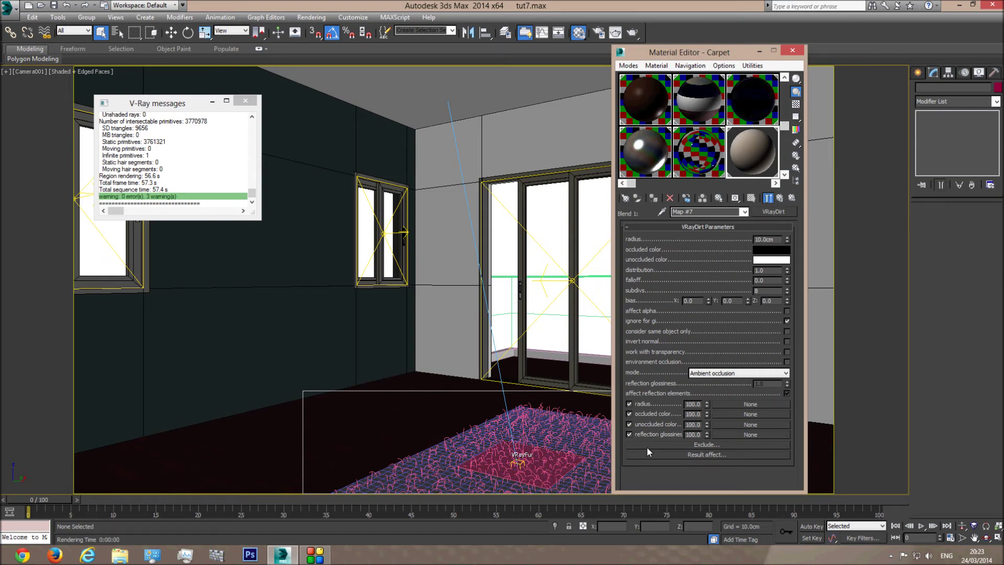
click(743, 212)
click(720, 221)
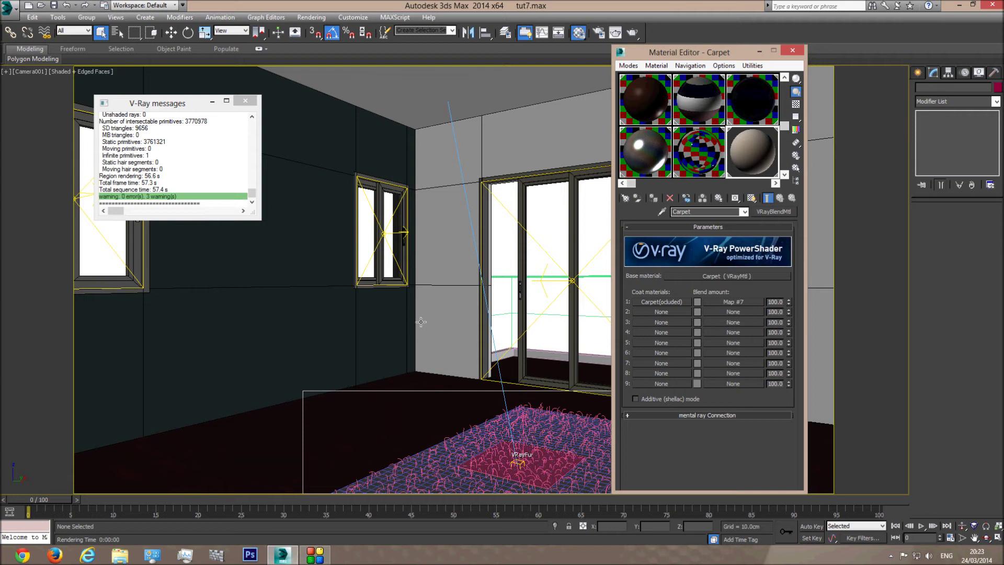
- Examine how the VRayDirt map's occluded and unoccluded colours relate to the base and coat materials of the Carpet blend
click(714, 302)
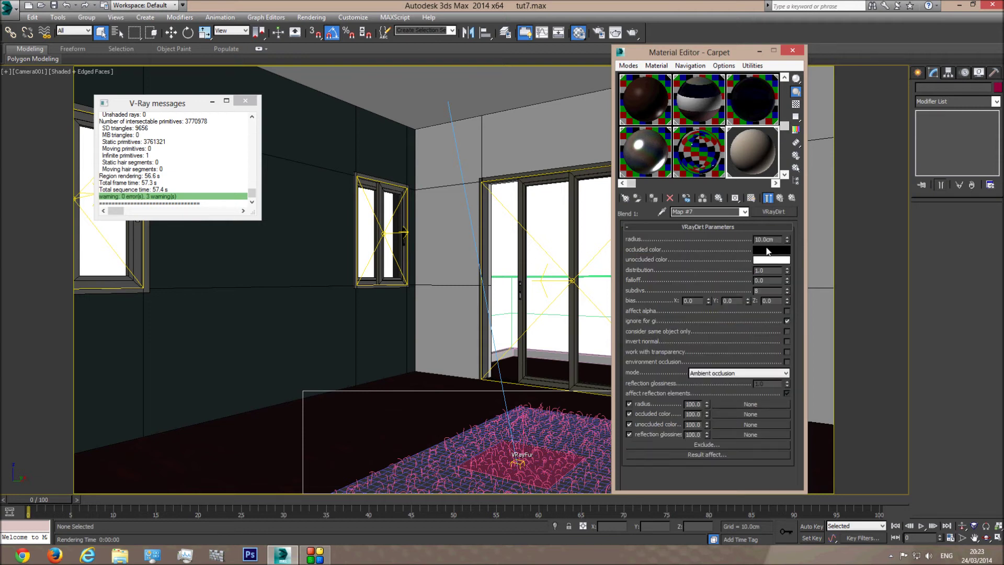
click(744, 212)
click(714, 222)
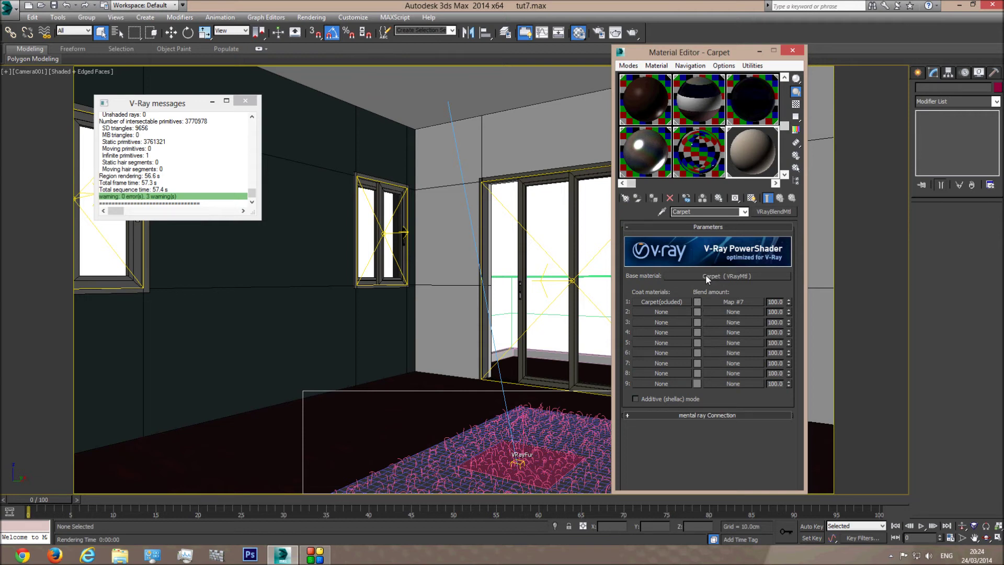
click(714, 302)
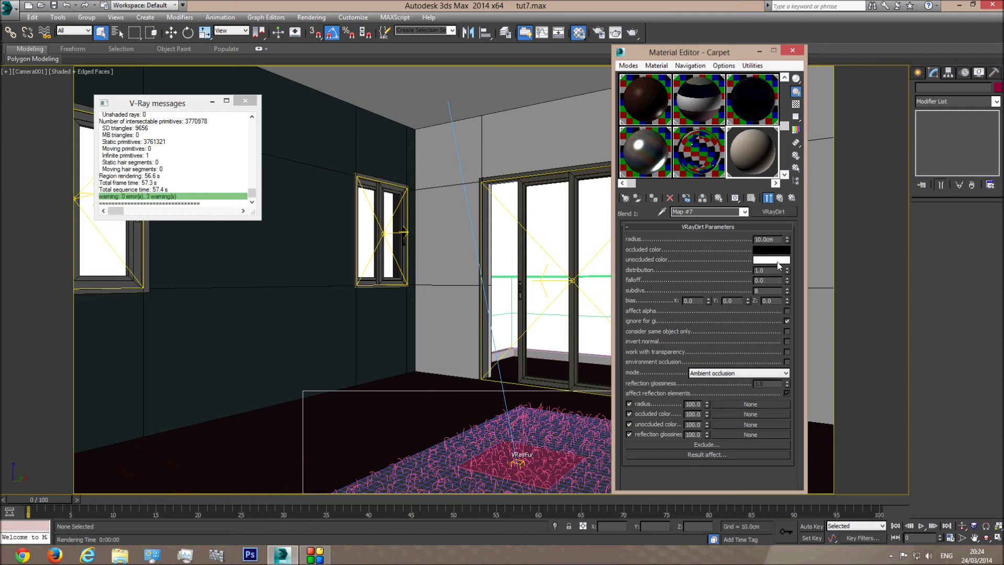
click(707, 212)
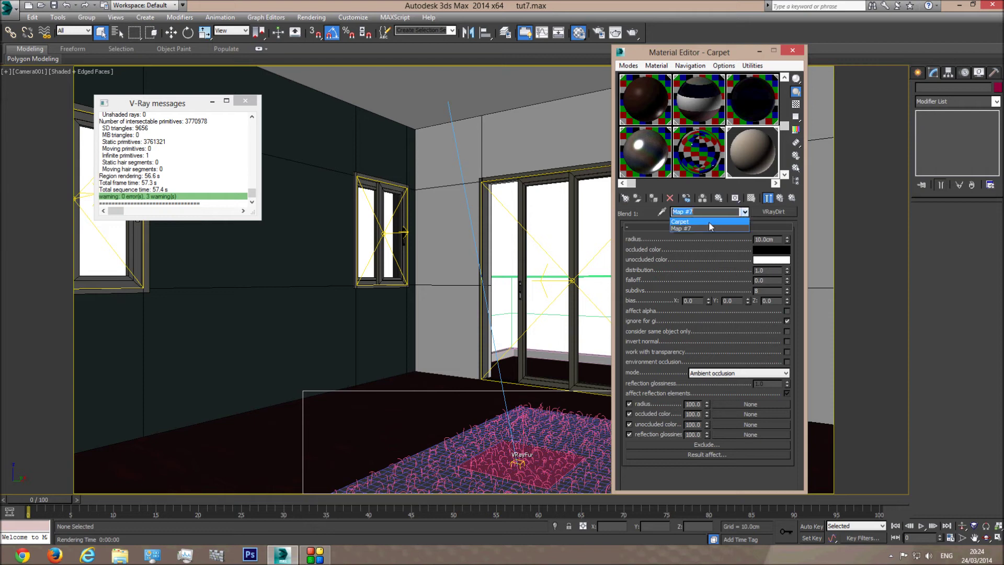
click(709, 222)
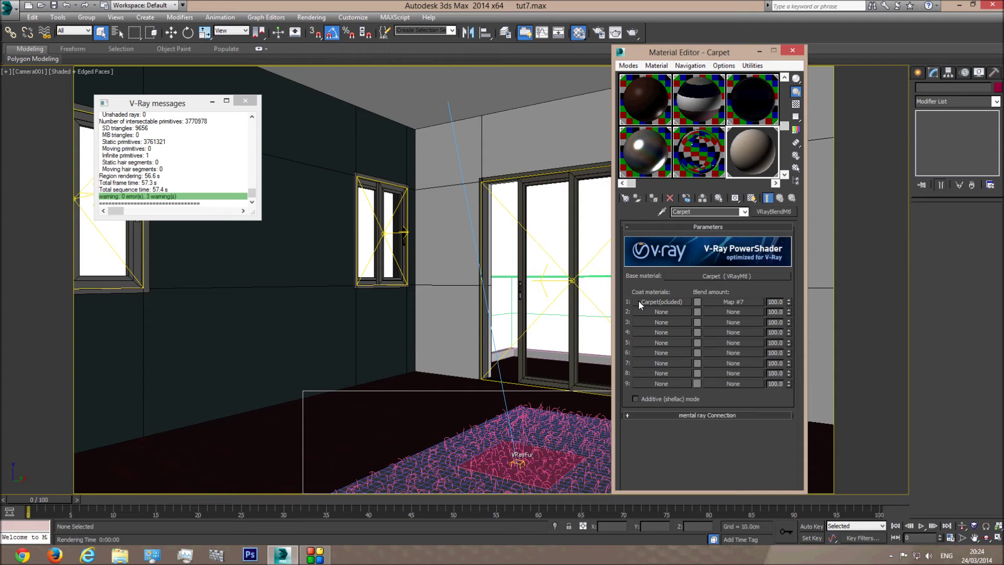
click(730, 303)
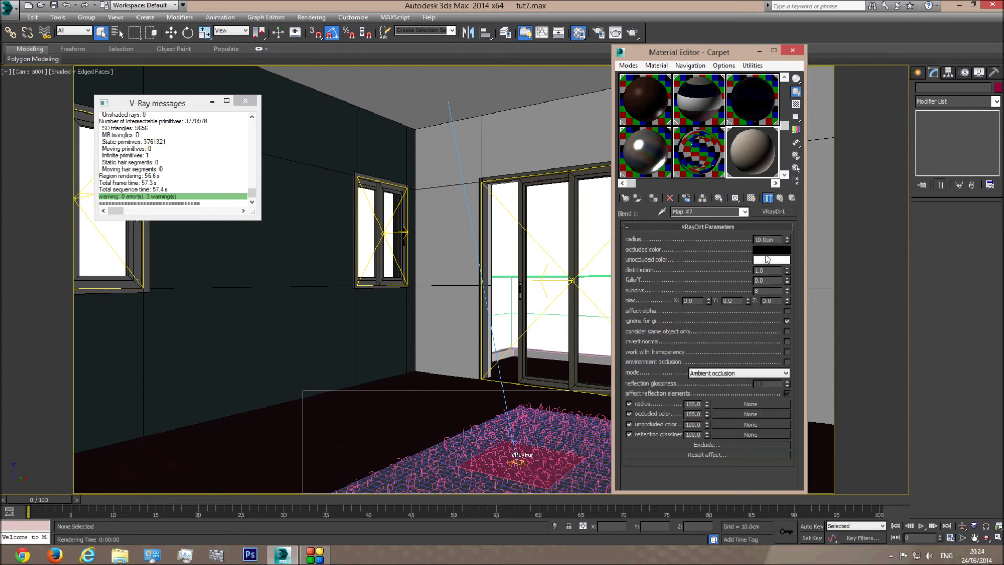
click(743, 211)
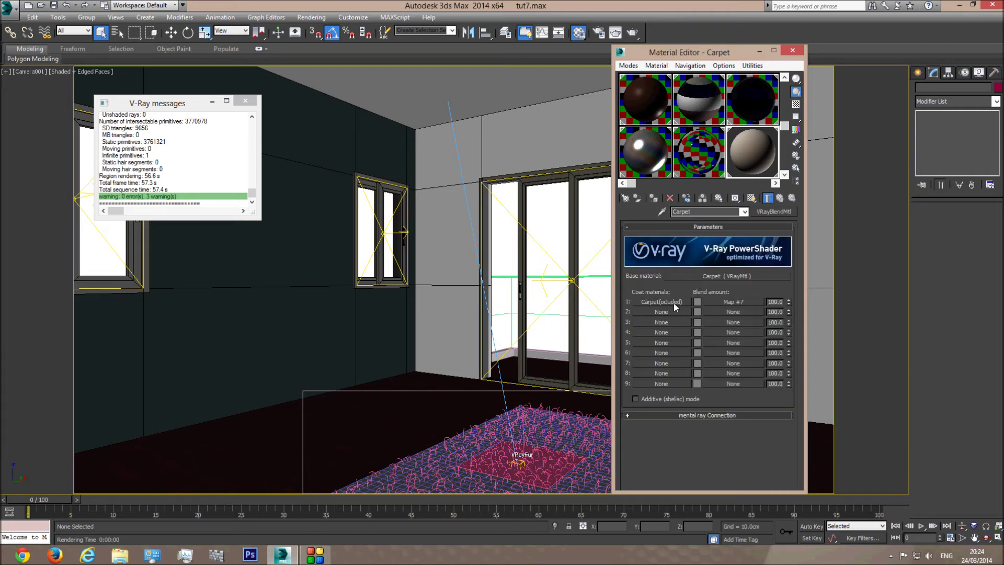
click(719, 301)
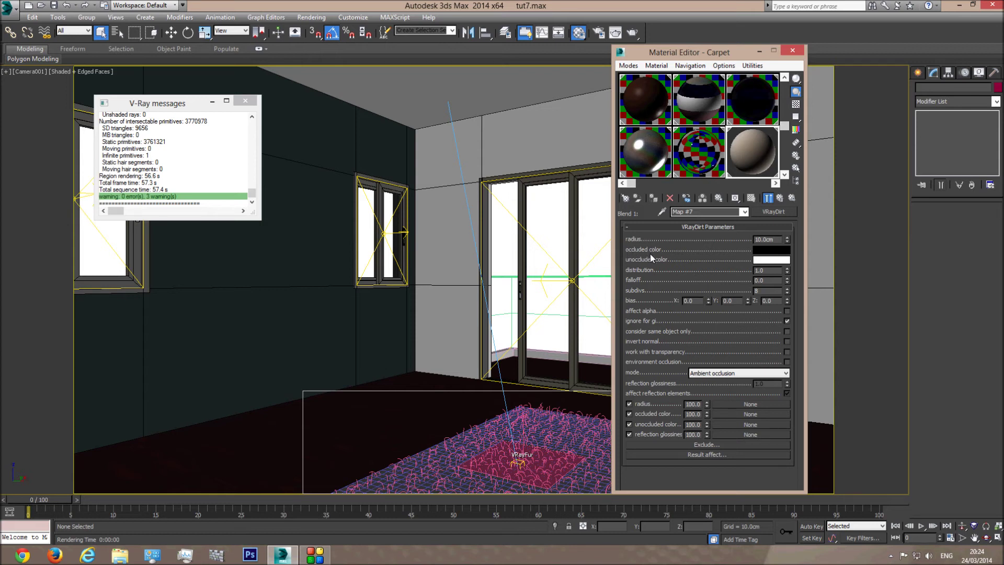
click(744, 211)
click(726, 220)
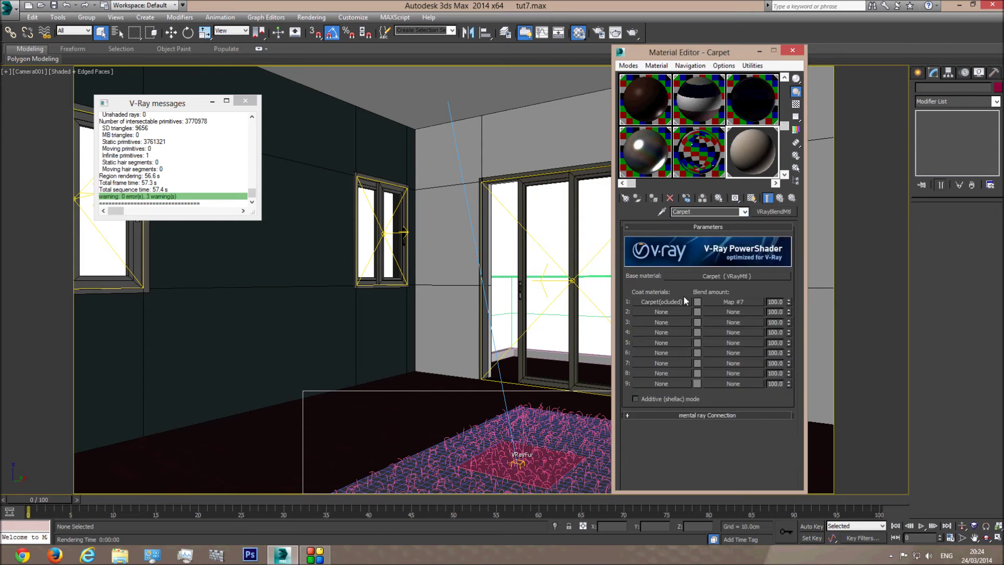
- Swap the VRayDirt colours, making occluded white and unoccluded black, and return to the Carpet blend material
click(733, 302)
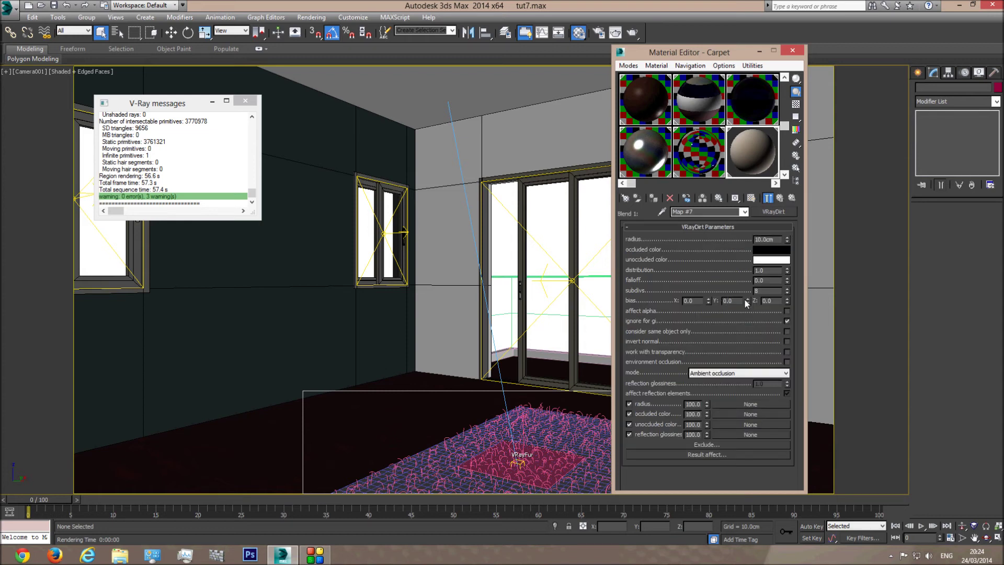
right_click(766, 262)
click(778, 269)
right_click(771, 250)
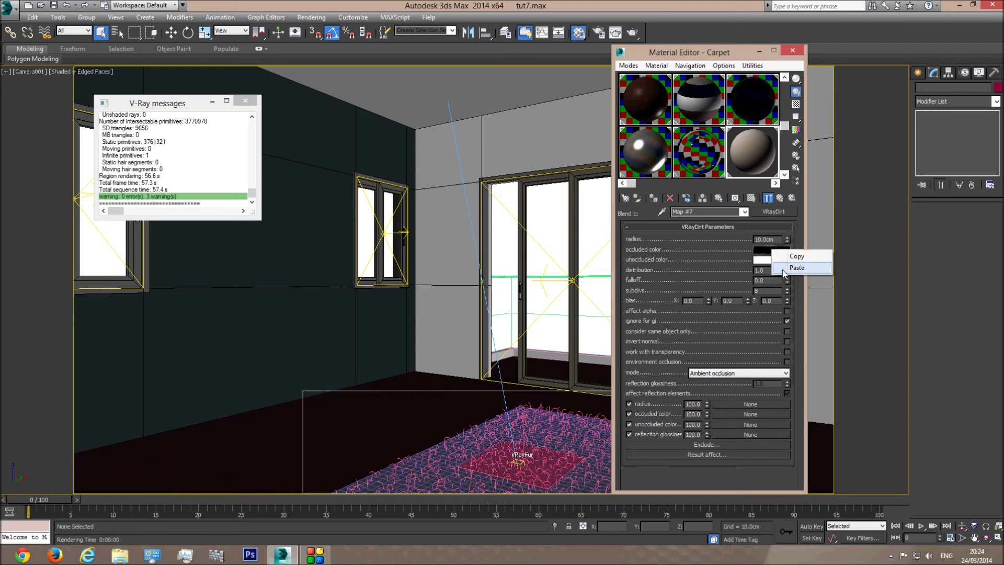
click(790, 269)
click(771, 260)
drag(309, 143, 307, 64)
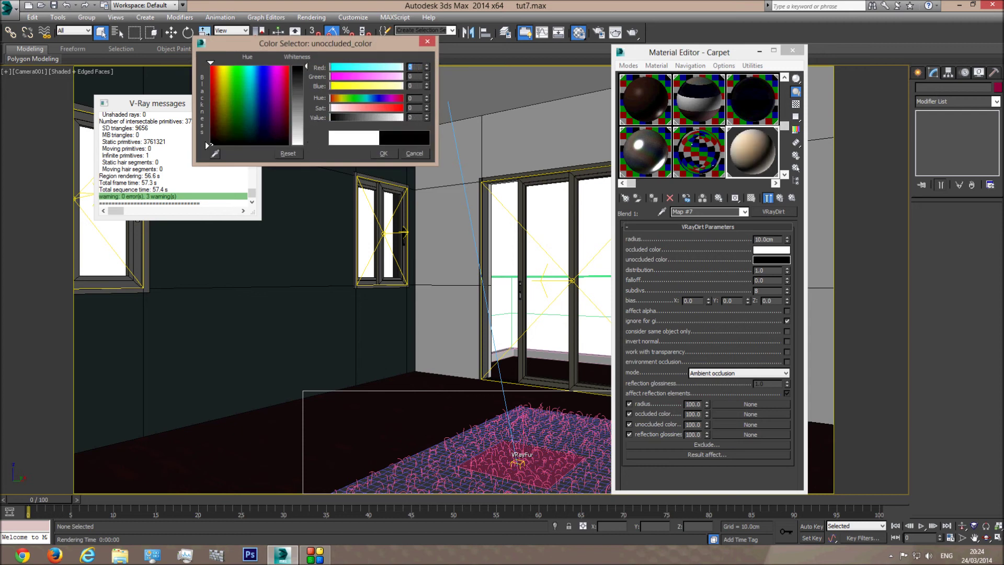
click(383, 153)
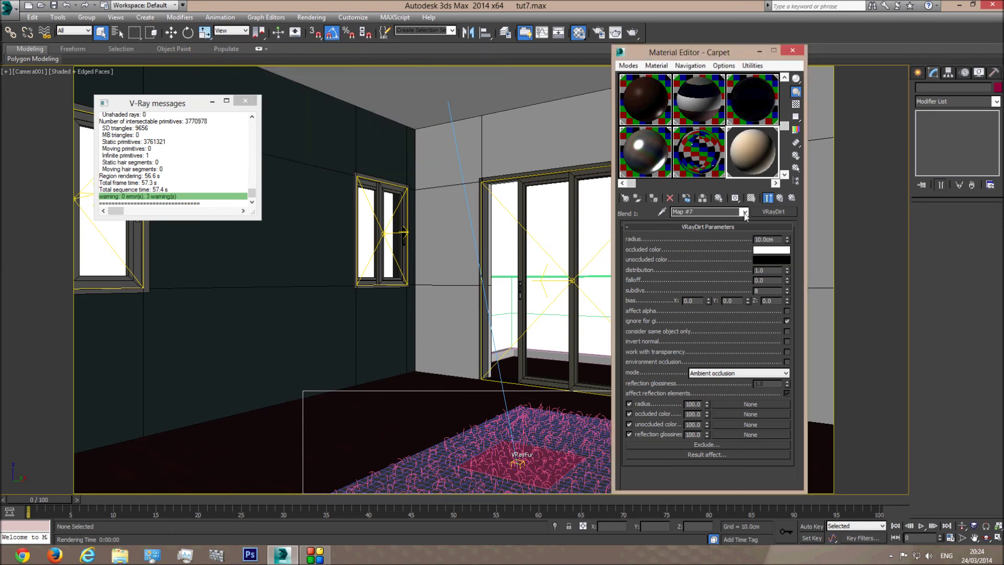
click(744, 212)
click(728, 218)
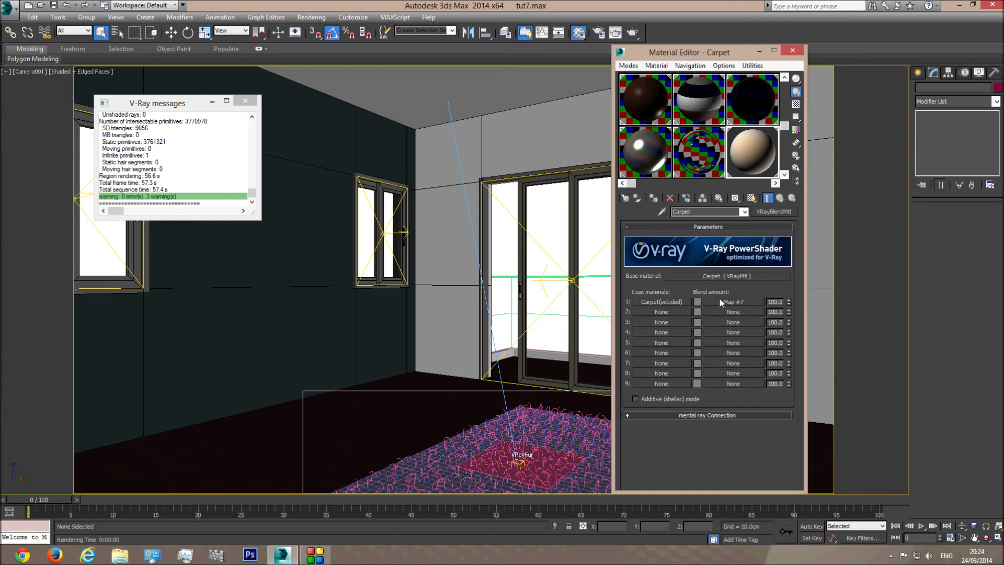
- Close the Material Editor and start a test render of the carpet region from Camera001
click(793, 51)
click(616, 32)
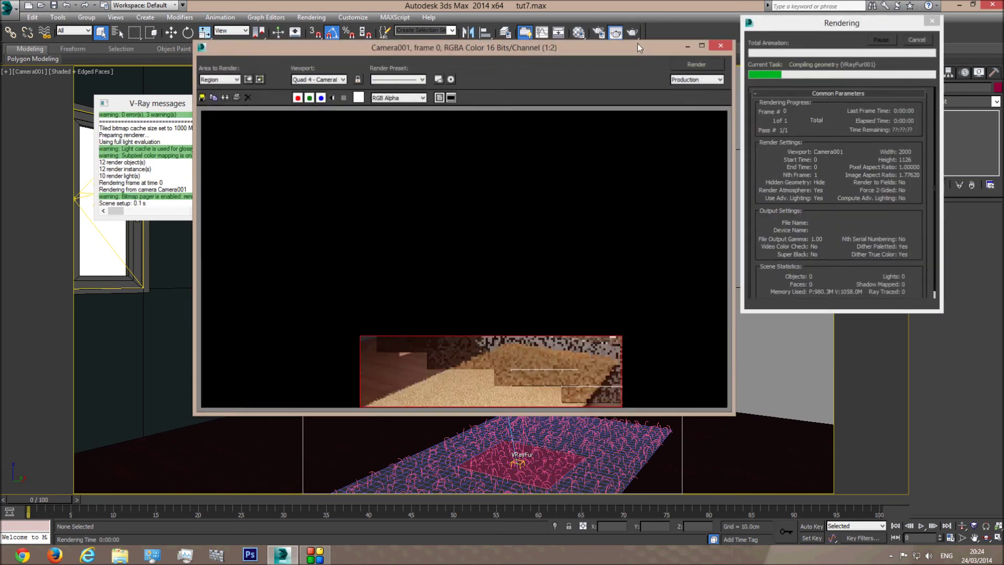
- Inspect the carpet fur up close in the running test render, cancel the render and close the rendered frame window
scroll(442, 400, up, 1)
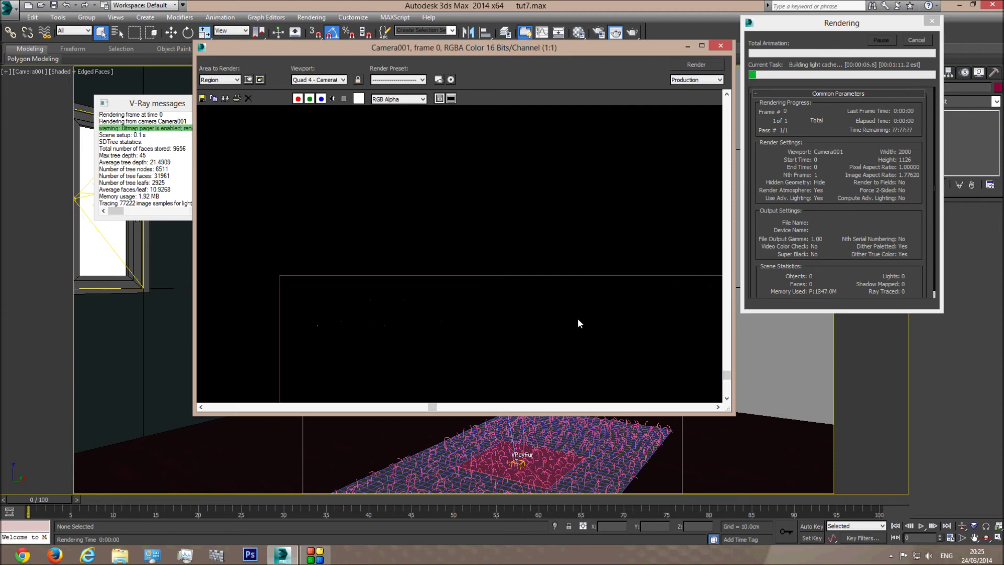
click(726, 399)
click(718, 407)
click(718, 407)
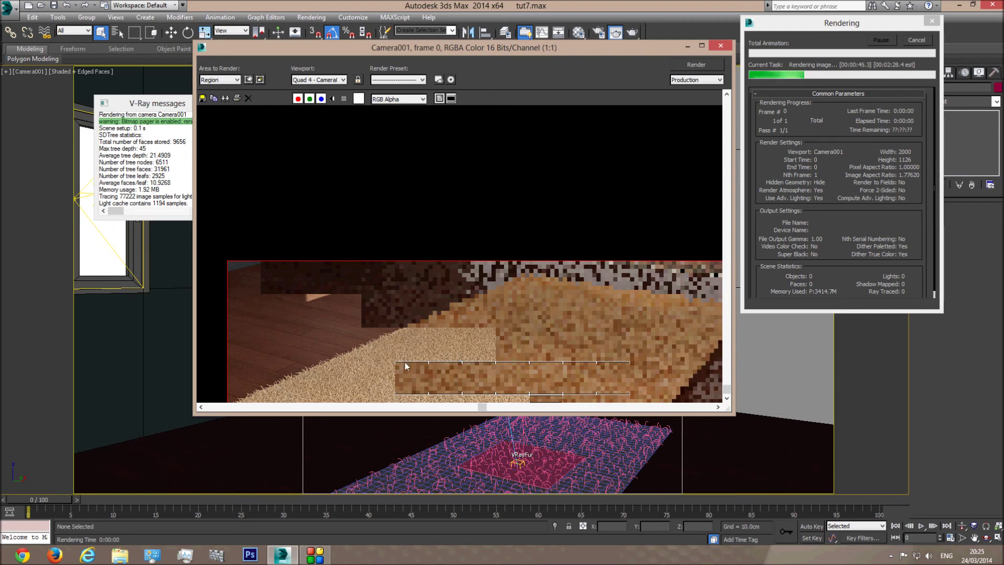
click(910, 44)
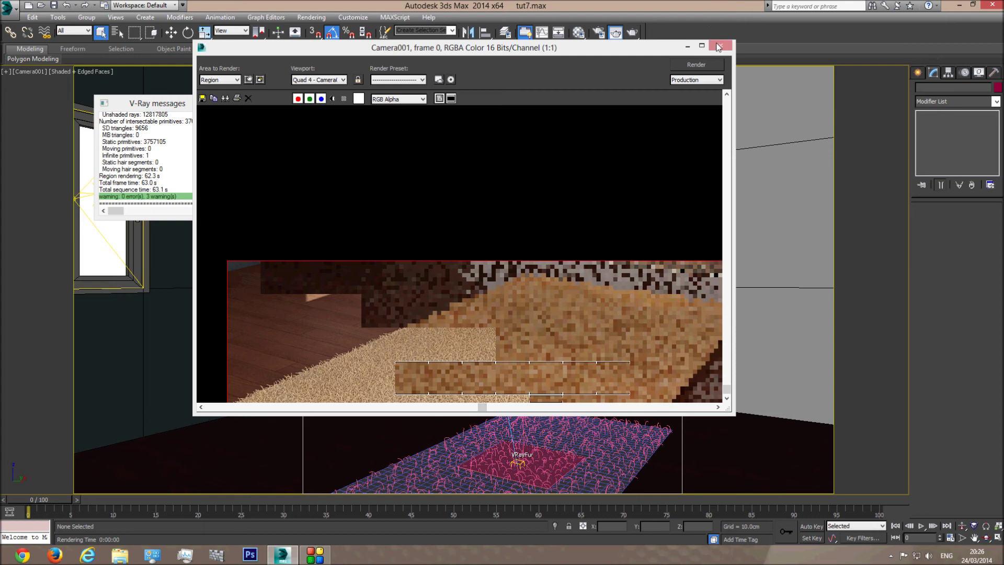
click(721, 46)
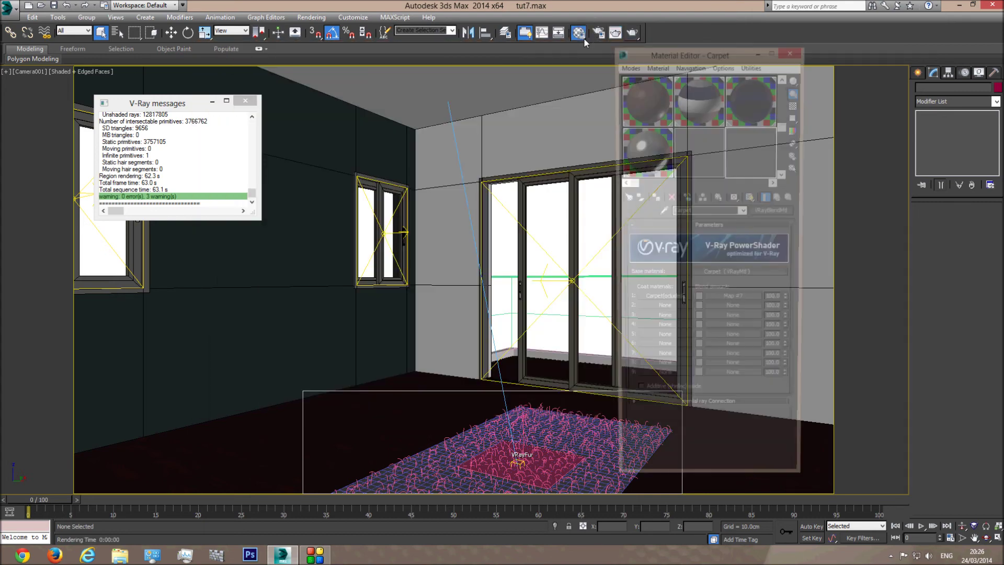
- Reopen the Material Editor and put the blend's Carpet base VRayMtl into the empty sample slot beside the white material
click(579, 32)
click(784, 174)
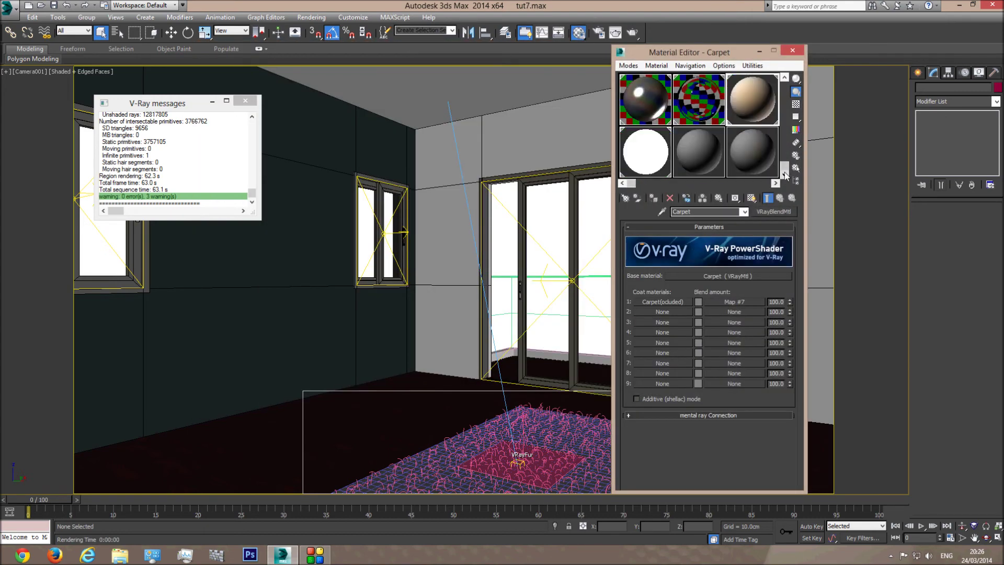
drag(719, 276, 694, 150)
click(689, 304)
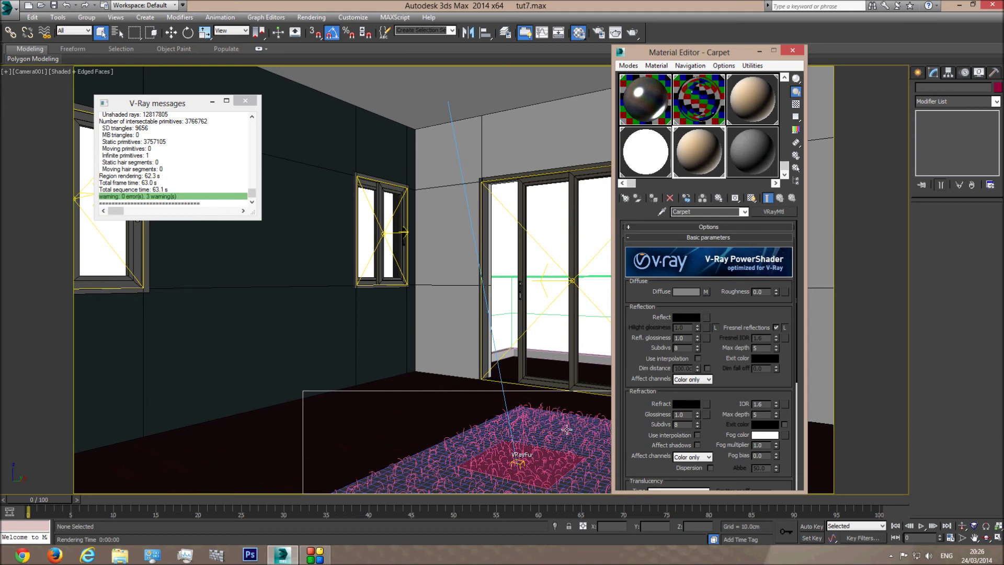
- Select the VRayFur and the Carpet object together in wireframe view and assign the plain Carpet VRayMtl to both
key(F3)
click(489, 424)
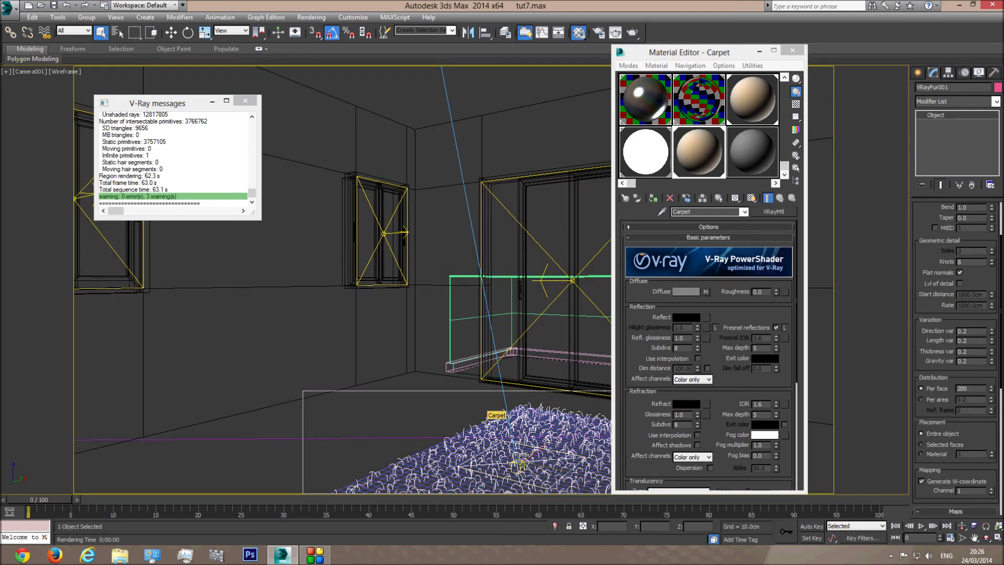
ctrl+click(491, 421)
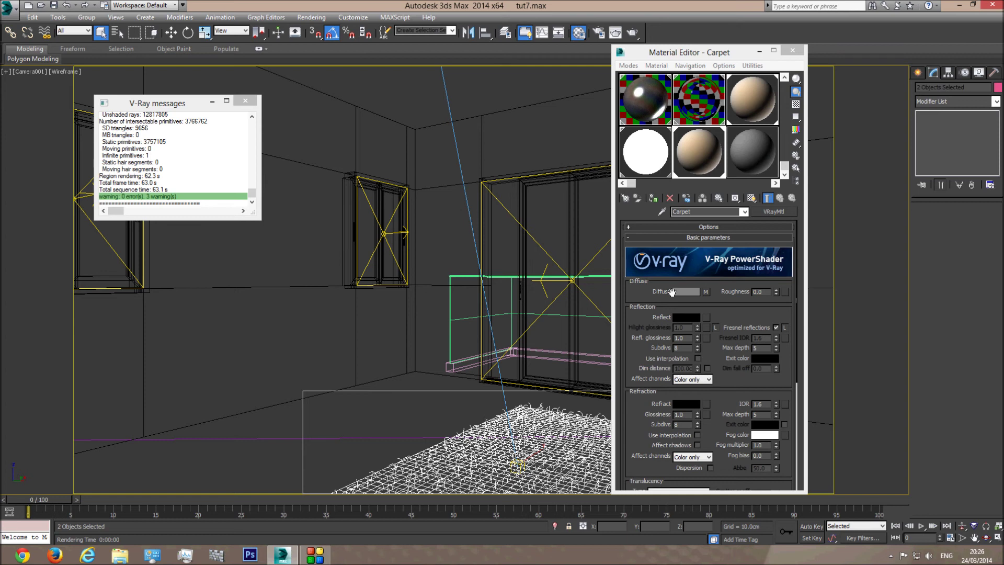
click(653, 199)
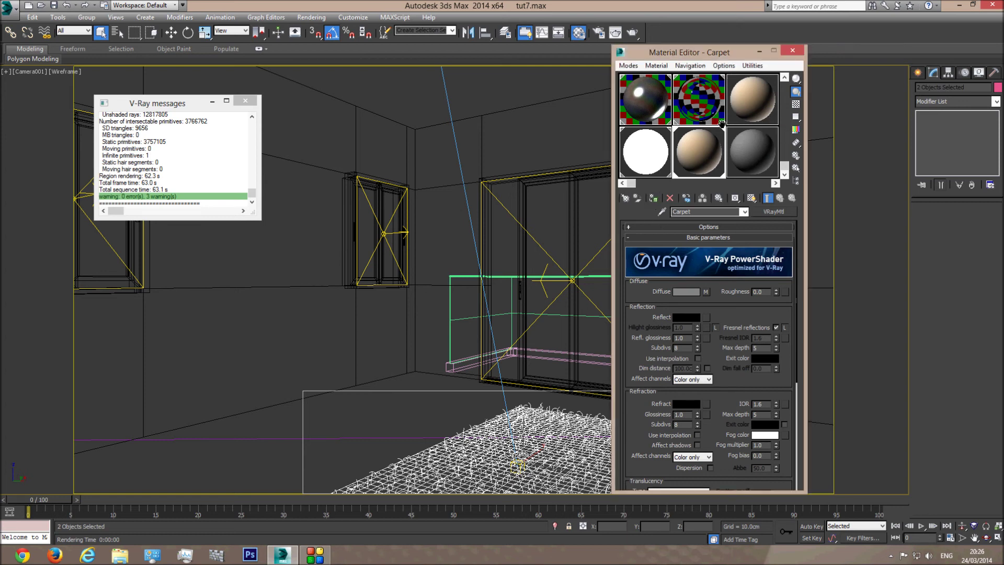
- Review the VRayDirt map in the blend amount of coat 1, then go back to the plain Carpet VRayMtl
click(753, 99)
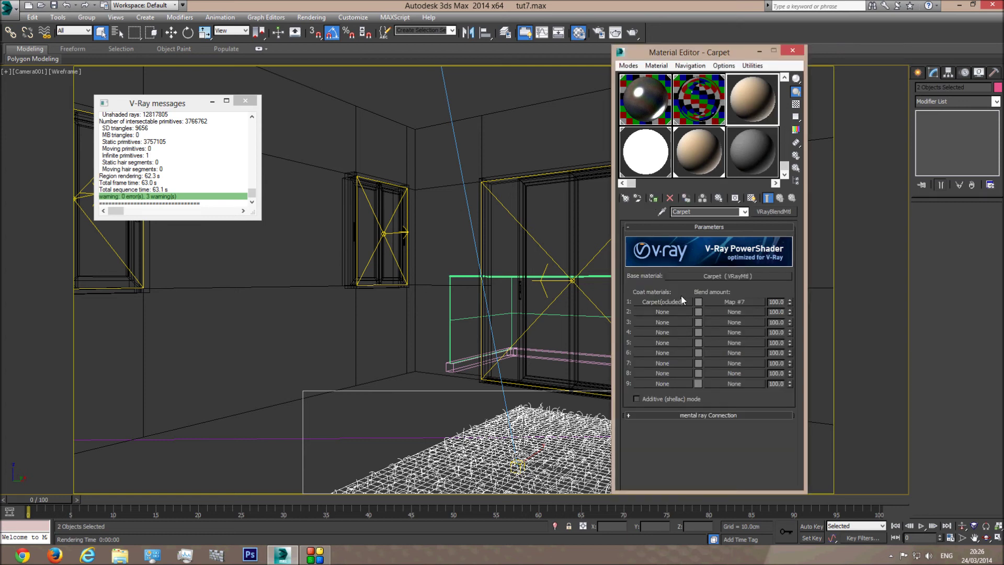
click(736, 303)
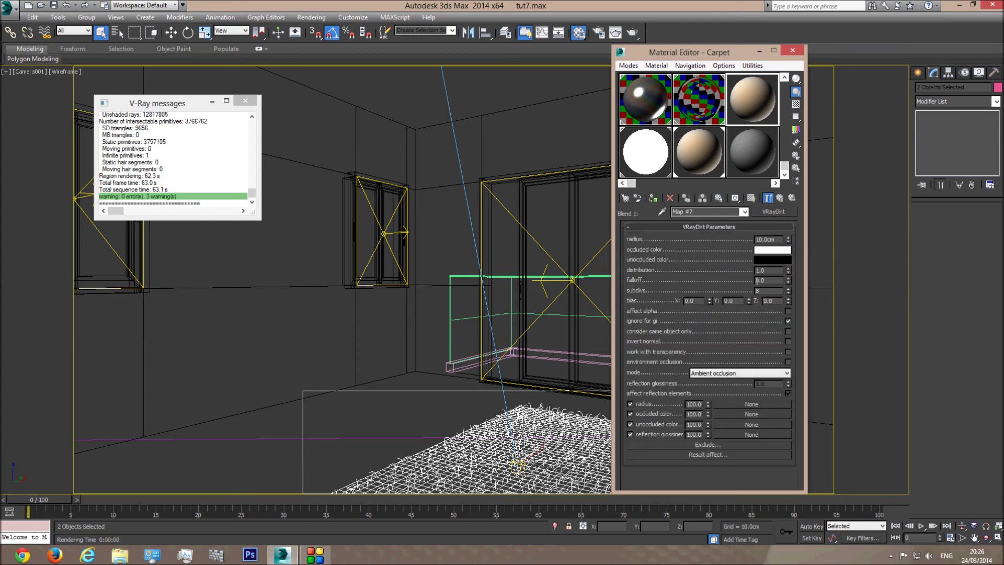
click(743, 211)
click(724, 221)
click(701, 161)
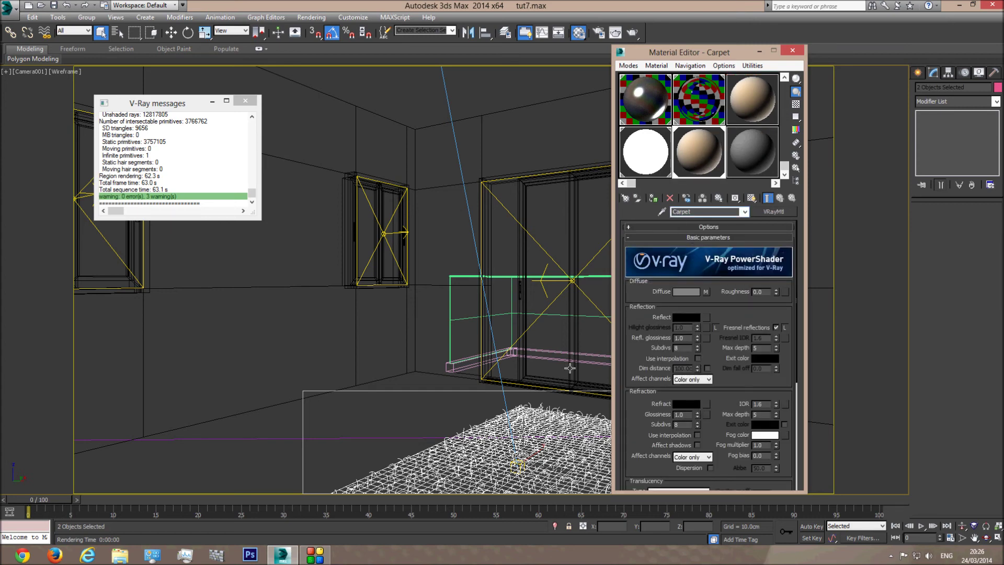
- Restore the shaded view, reopen the rendered frame window and zoom in on the last carpet render
key(F3)
click(616, 32)
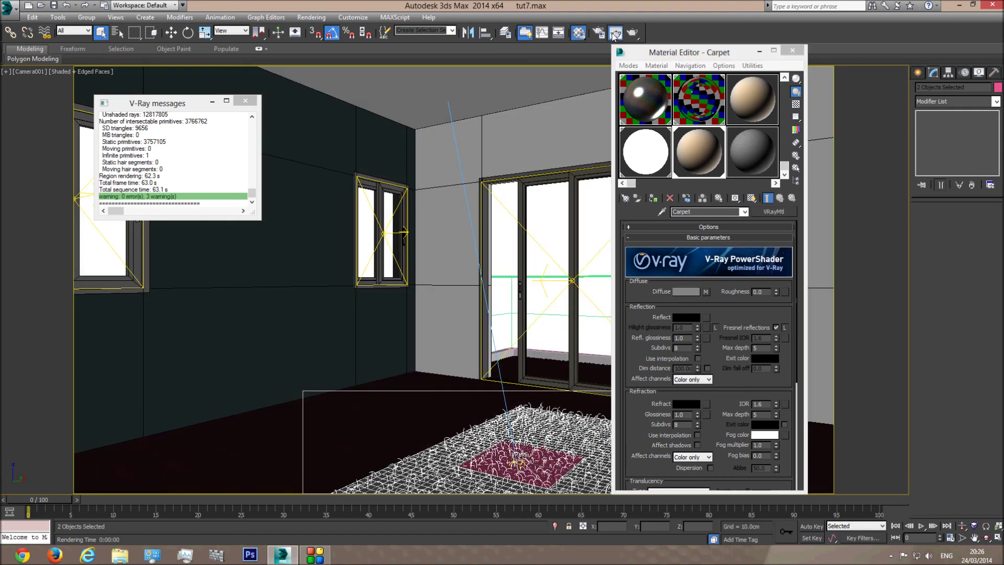
scroll(474, 382, up, 2)
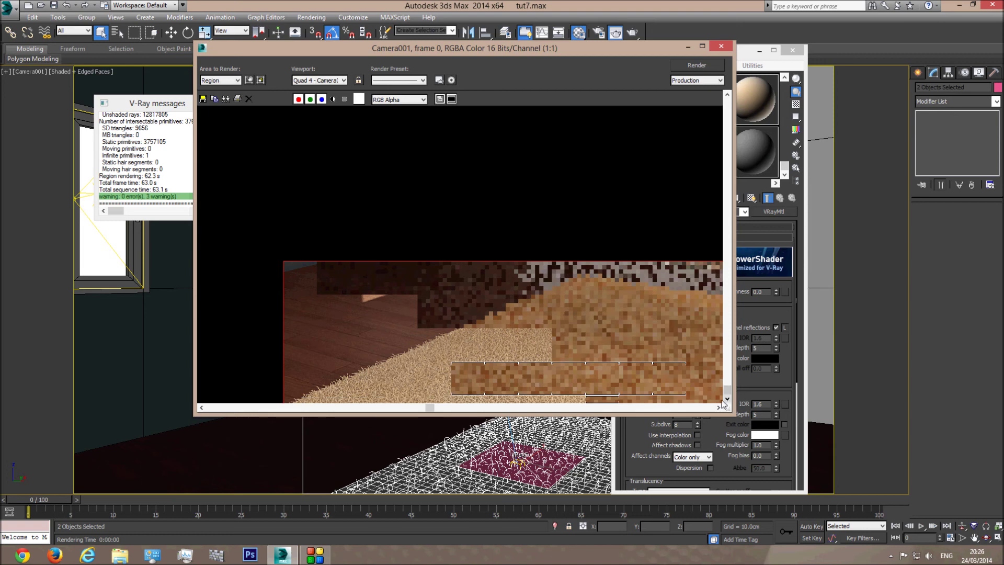
scroll(391, 237, up, 1)
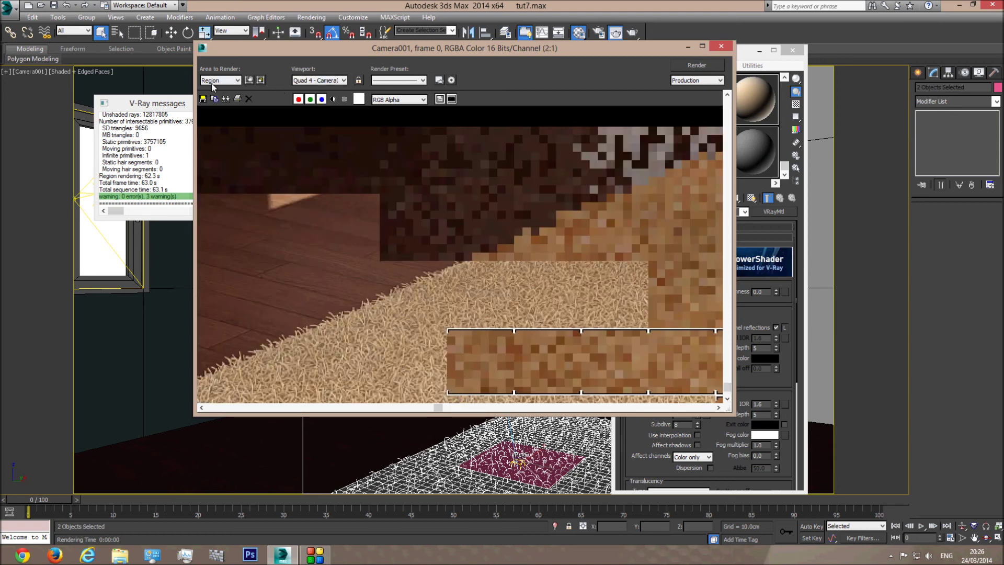
- Shrink the render region to a small patch of the carpet next to the finished buckets and render it
click(229, 80)
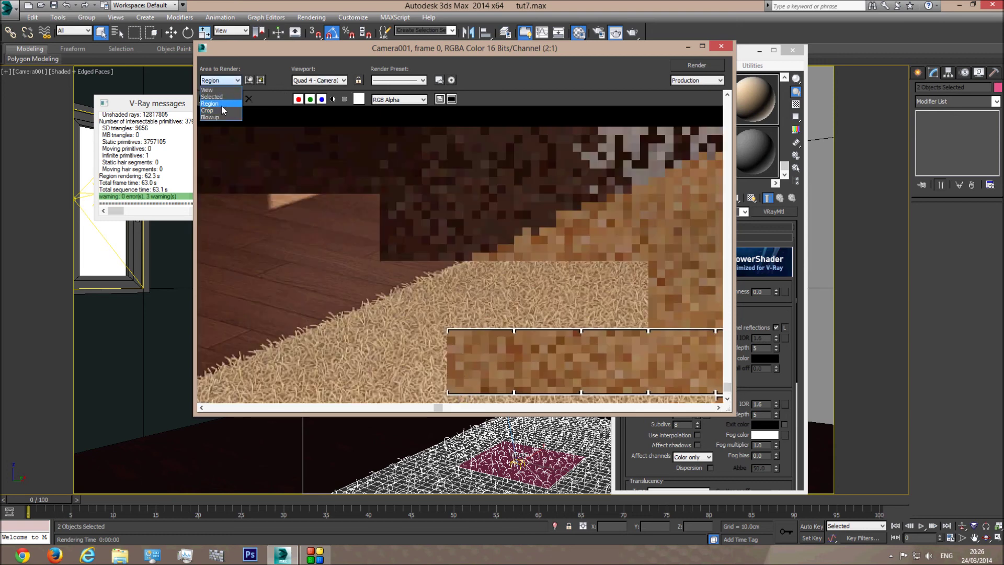
click(222, 104)
drag(406, 308, 403, 360)
drag(547, 408, 429, 417)
drag(277, 384, 440, 388)
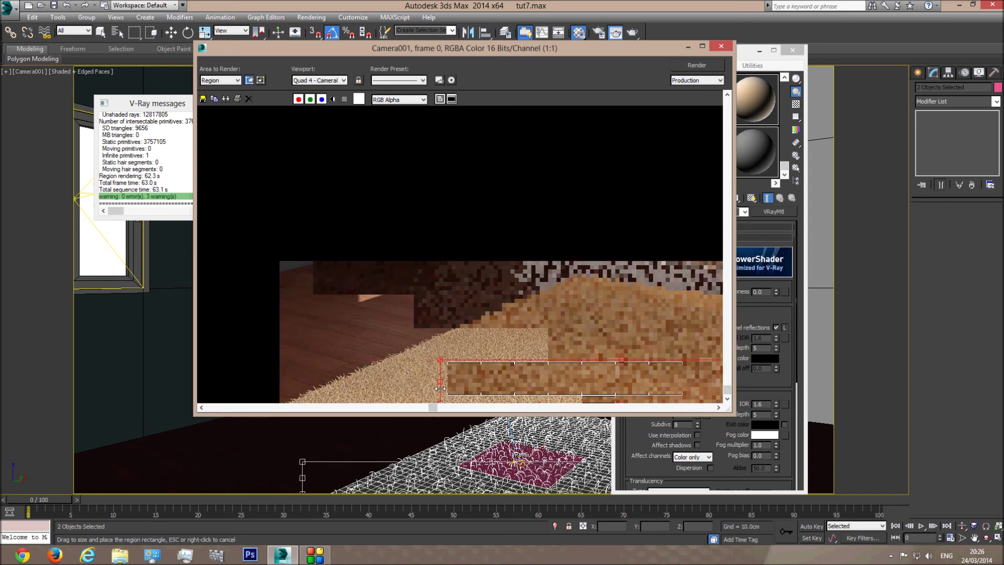
click(719, 407)
click(719, 408)
drag(673, 377, 418, 376)
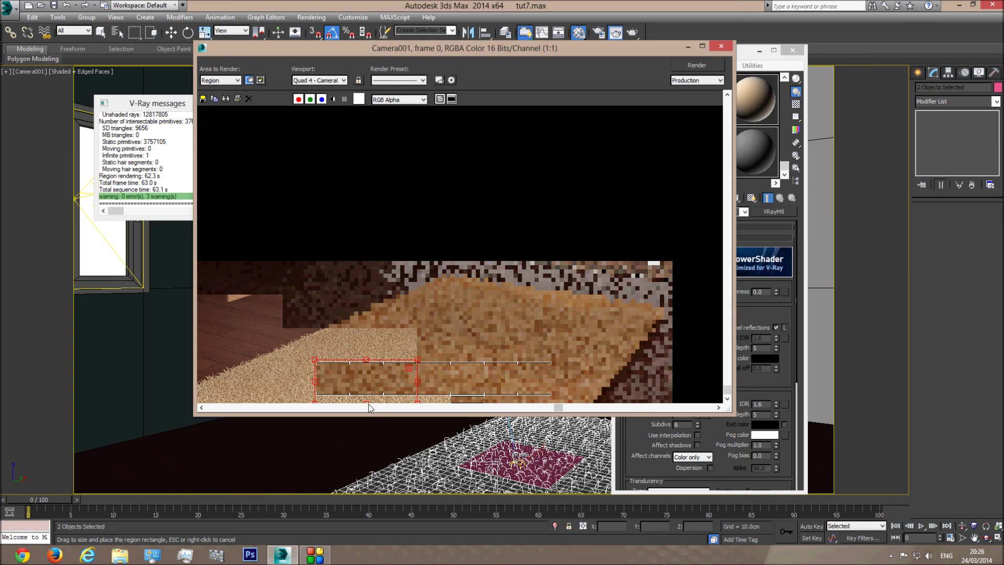
drag(365, 402, 419, 380)
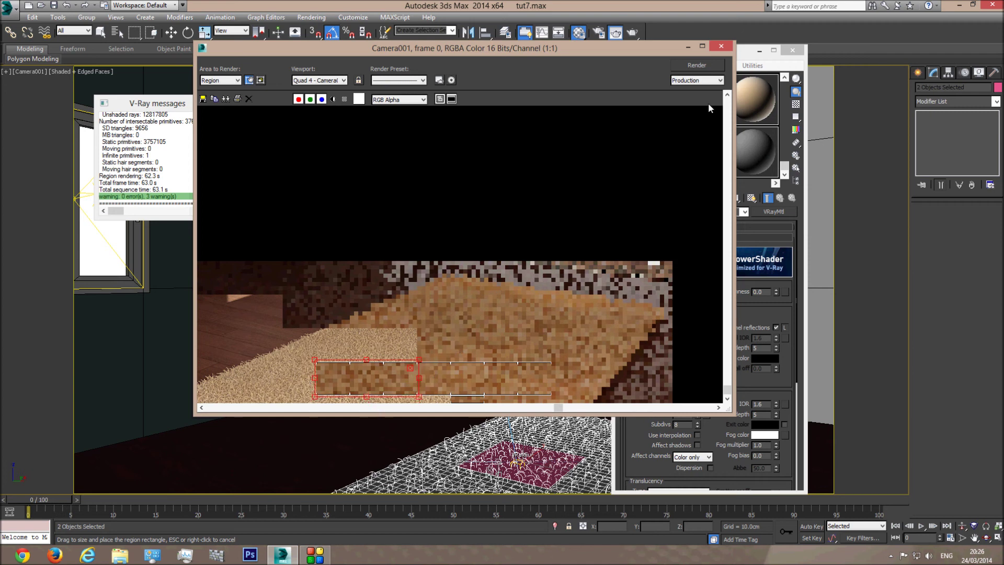
click(700, 65)
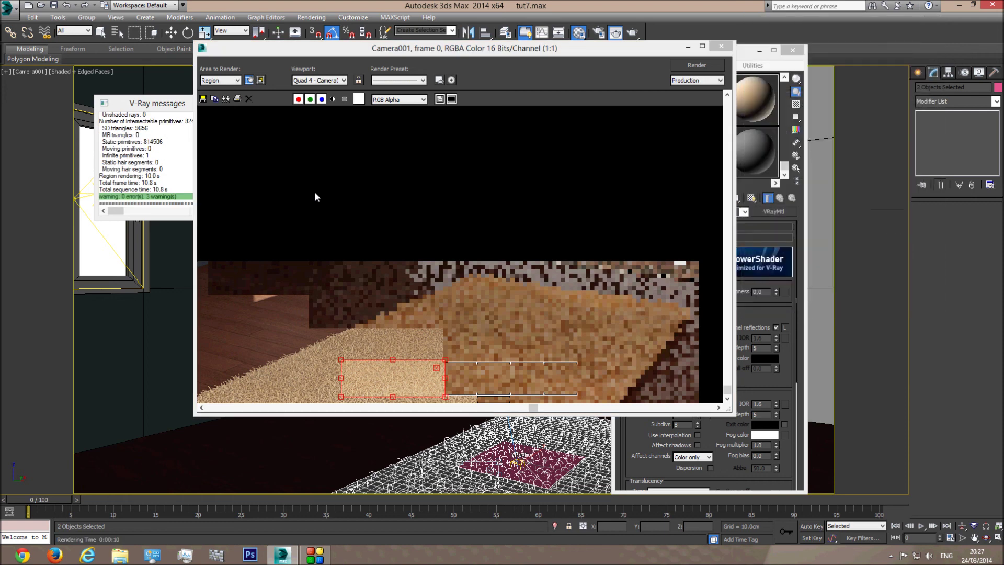
- Set the area to render to View and close the rendered frame window
click(226, 80)
click(207, 90)
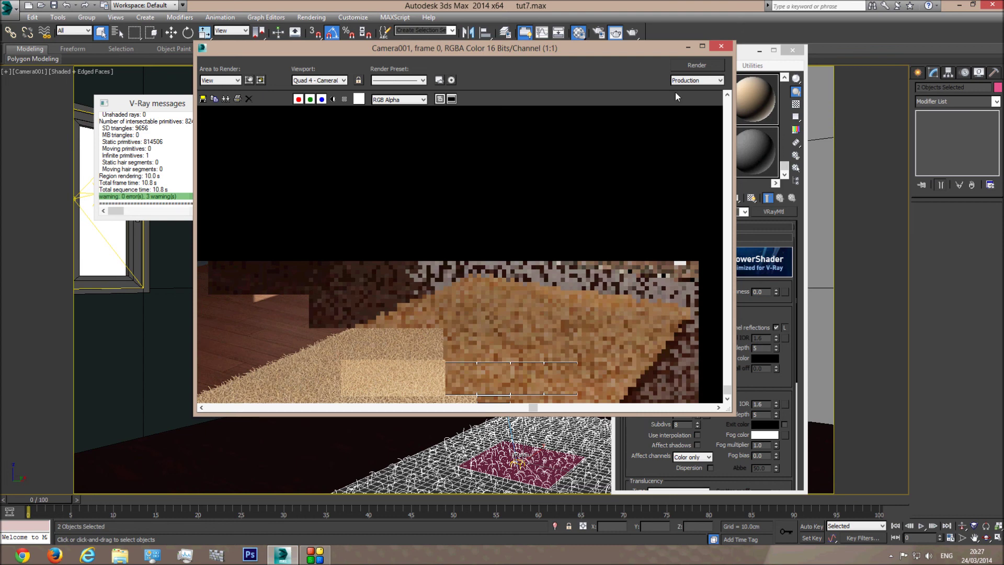
click(721, 46)
- Assign the Carpet blend material to the selected carpet and fur, replacing the same-named material, and rename it Carpet(vray dirt)
click(748, 107)
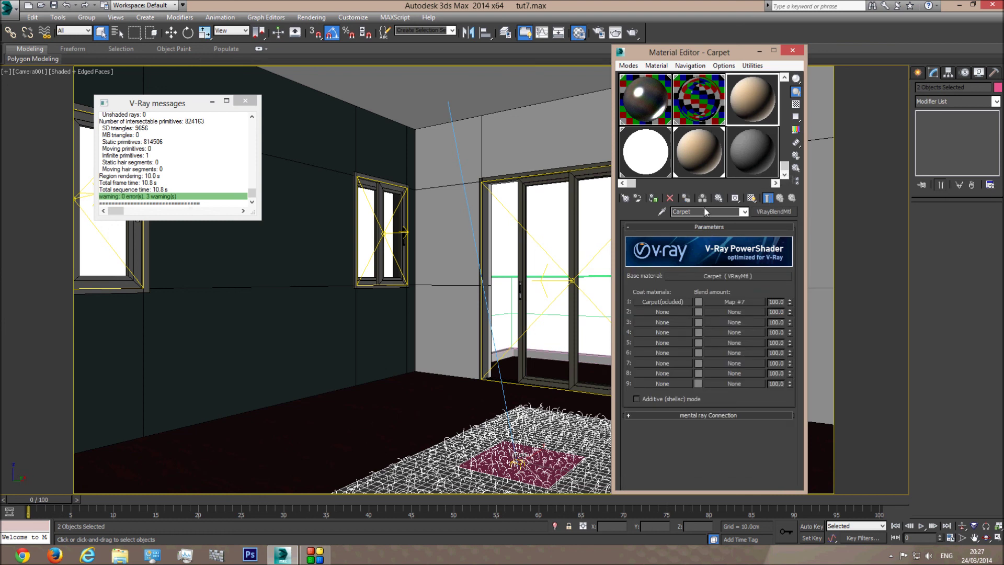
click(653, 198)
click(653, 199)
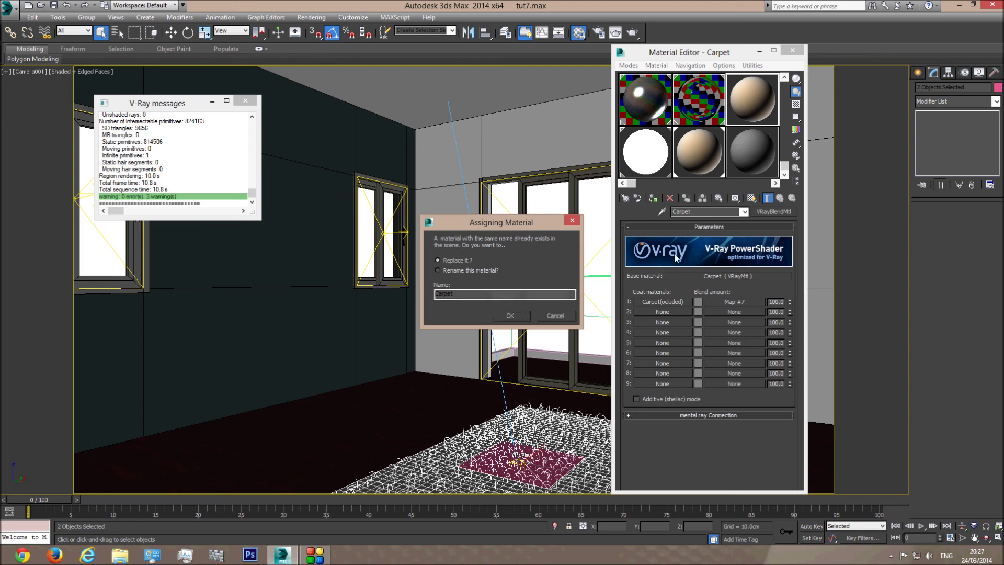
click(518, 315)
click(699, 211)
text((vray dirt))
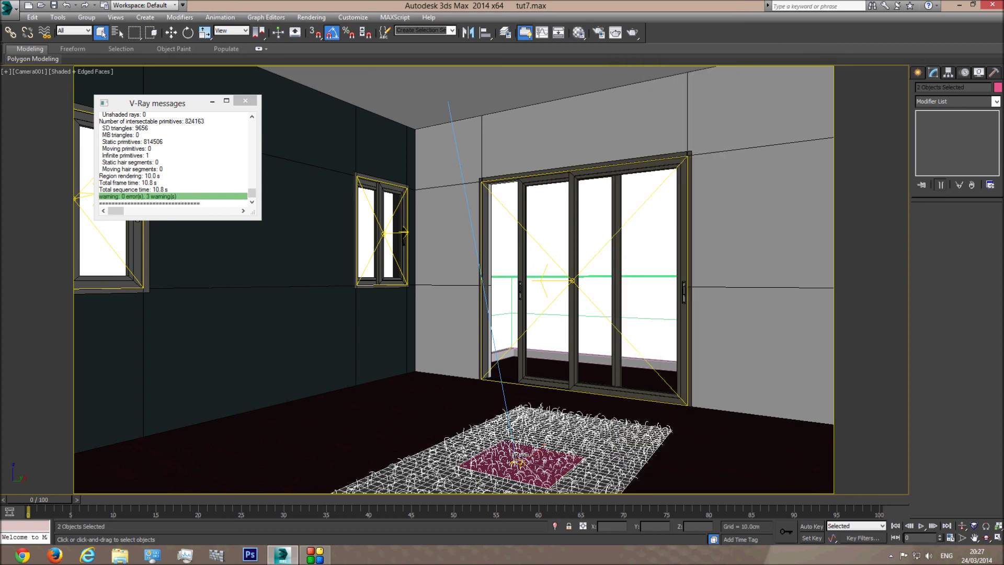
click(107, 39)
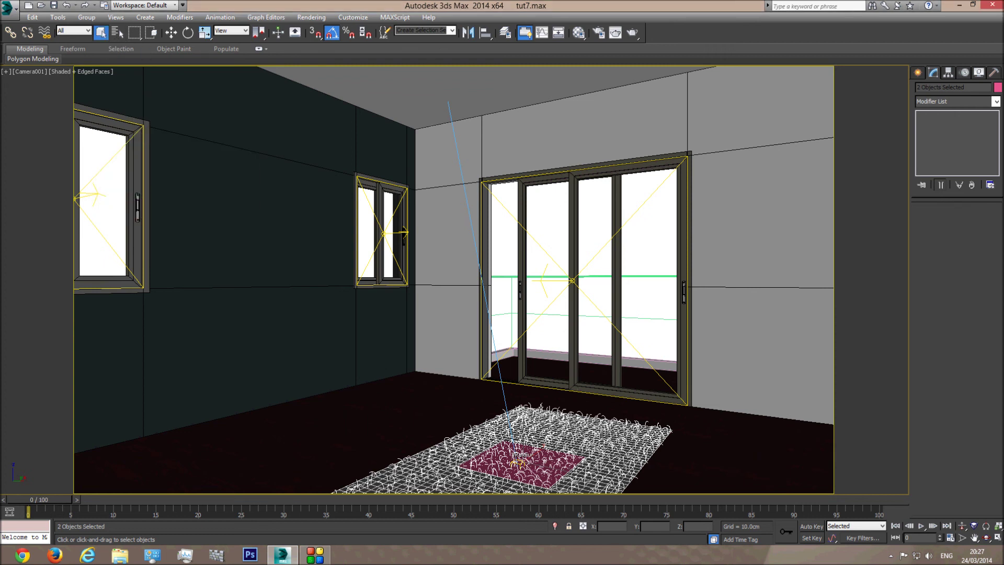
click(615, 34)
click(226, 81)
click(217, 92)
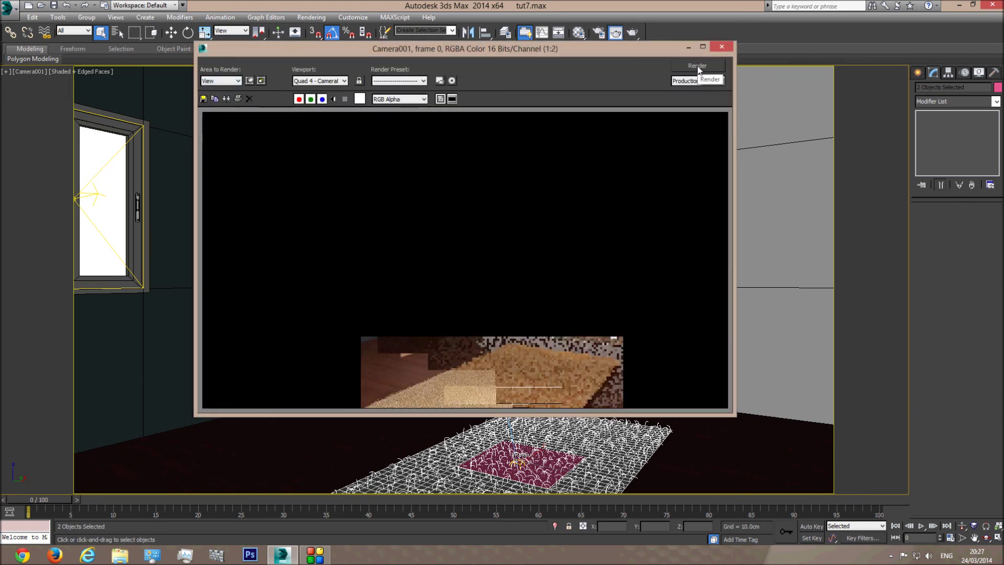
click(722, 46)
- Lighten the front colour of the base material's diffuse Falloff map in Carpet(vray dirt) to RGB 250, 238, 222
click(578, 32)
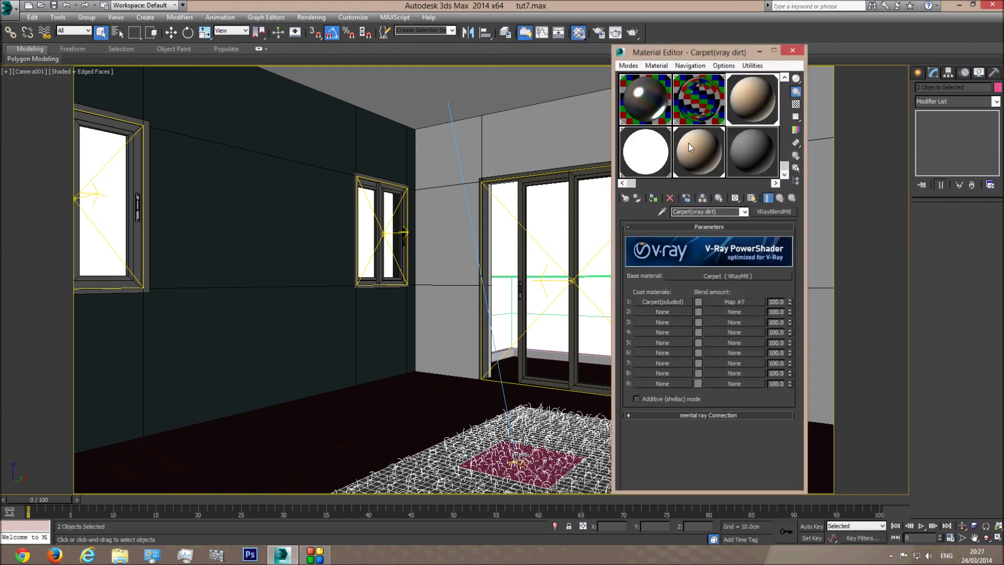
click(702, 154)
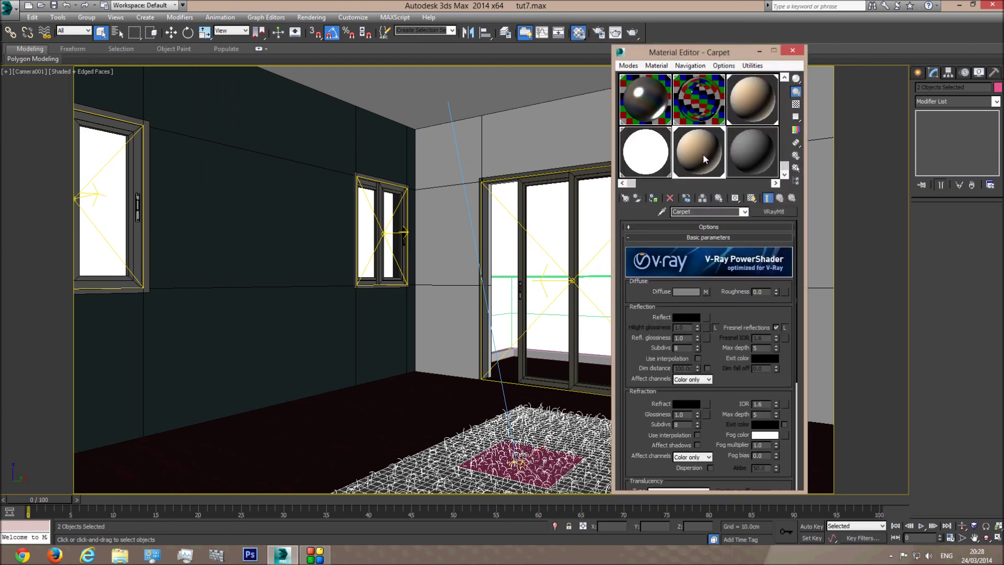
click(735, 198)
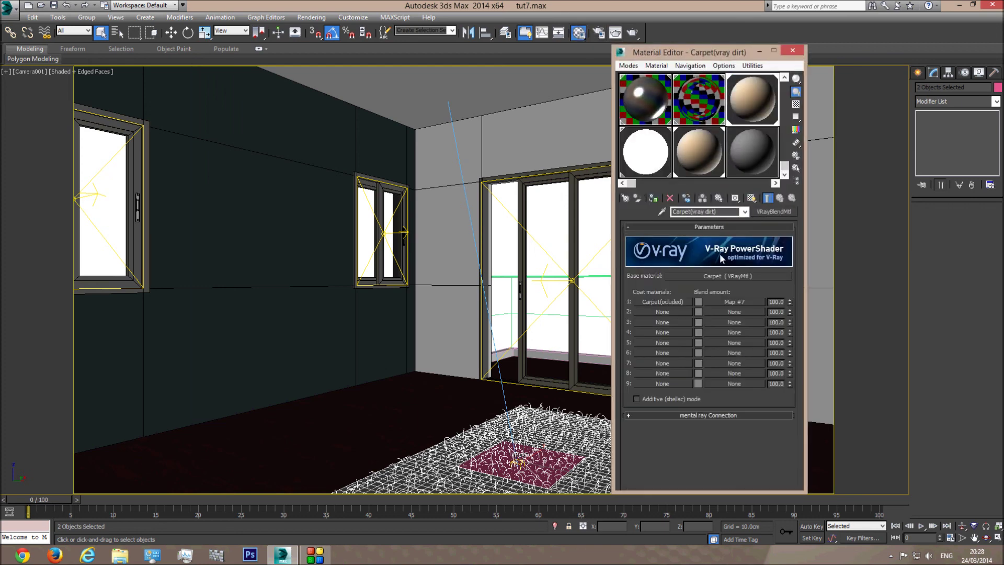
click(716, 275)
click(706, 292)
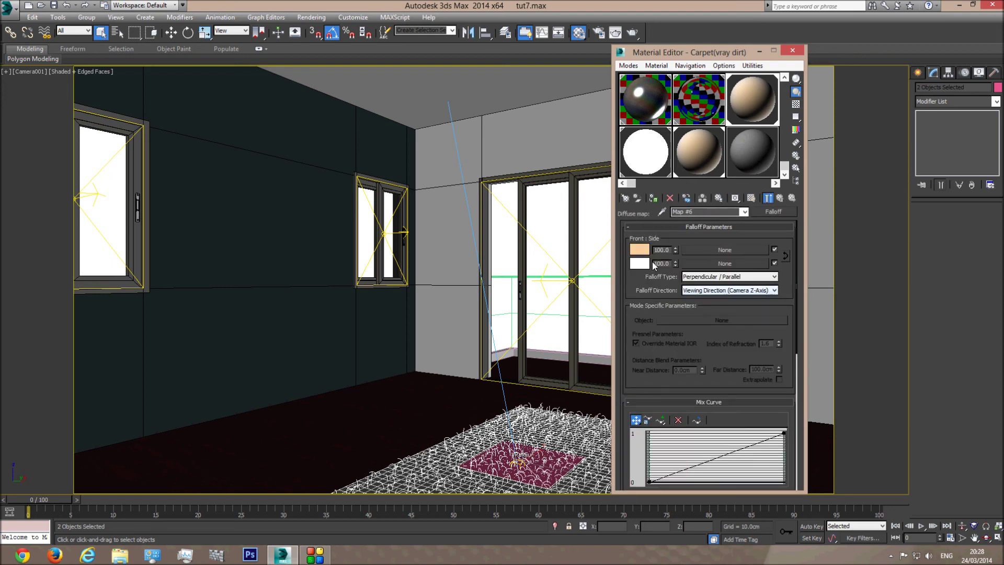
click(639, 263)
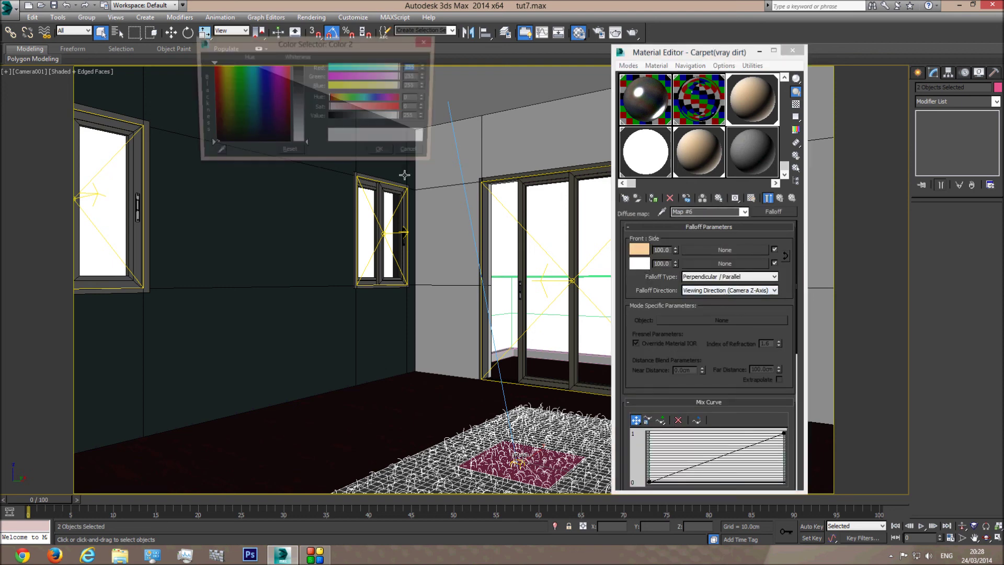
click(384, 154)
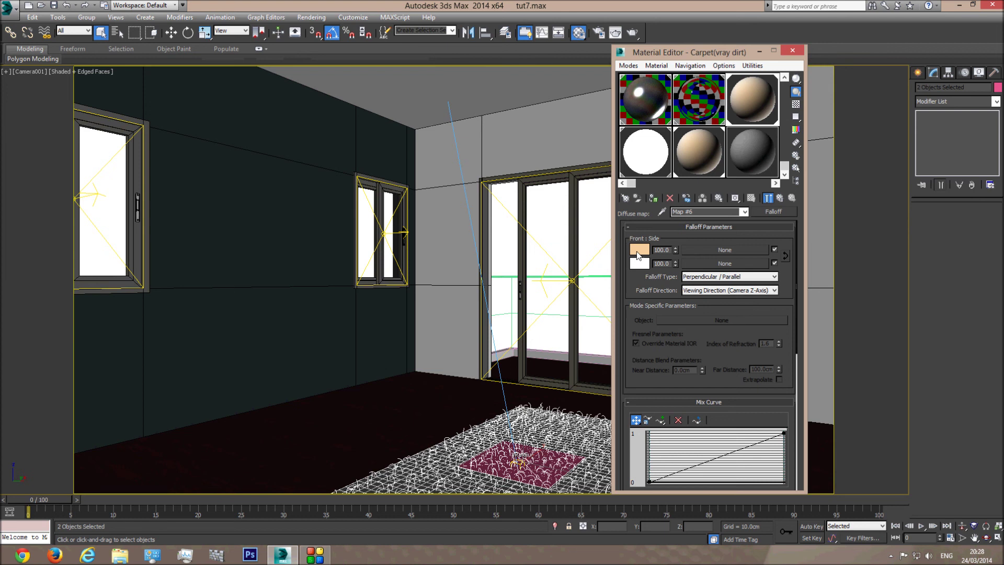
click(639, 249)
drag(298, 117, 298, 137)
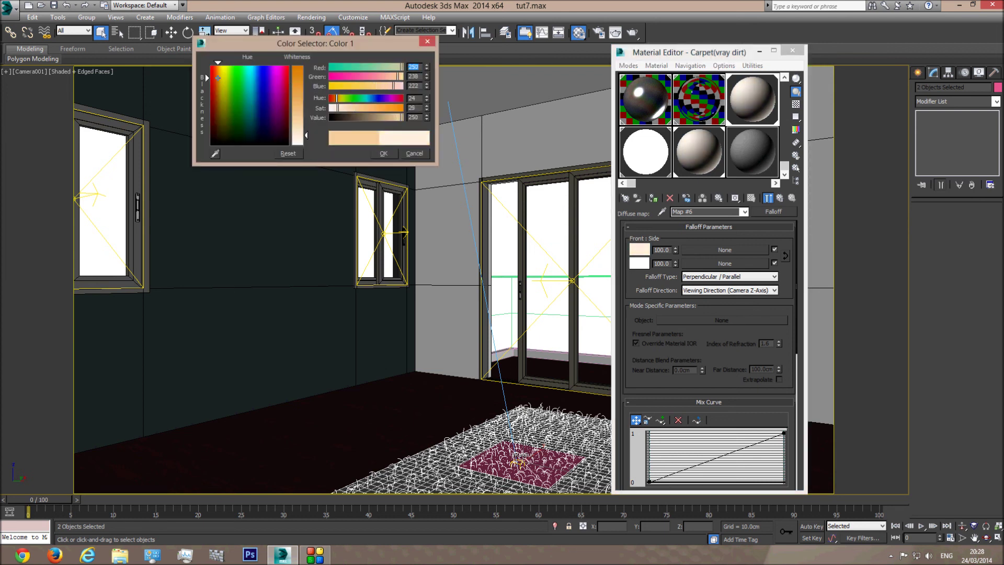
click(384, 153)
- Set the side colour of the coat 1 material's diffuse Falloff map to RGB 236, 233, 229
click(727, 212)
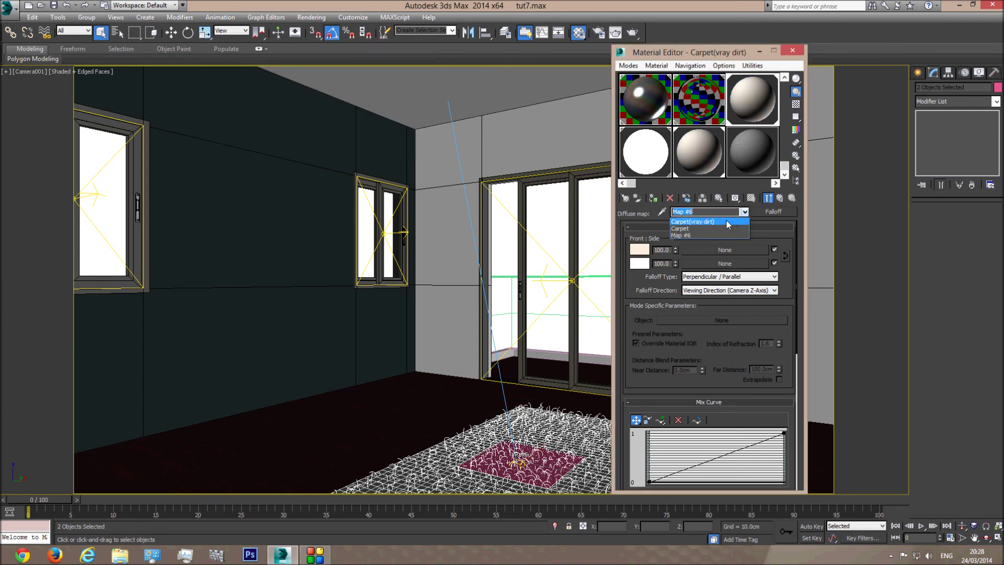
click(727, 222)
click(665, 302)
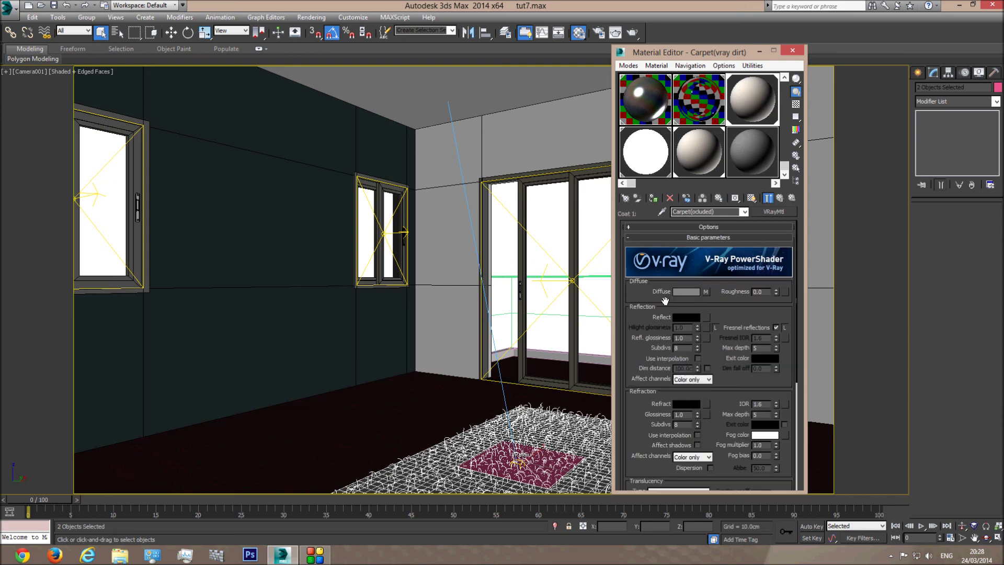
click(686, 292)
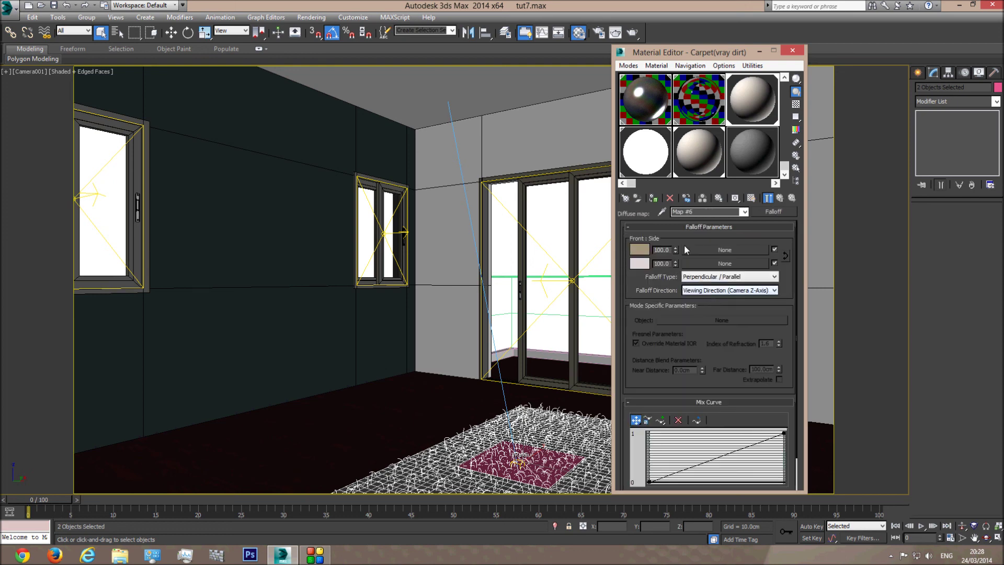
click(640, 263)
drag(308, 135, 306, 142)
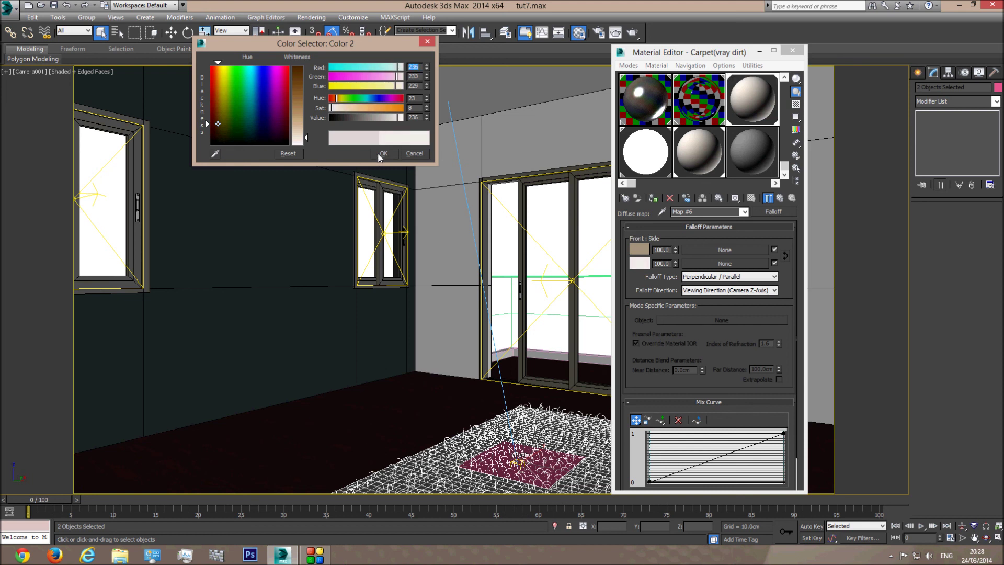
click(383, 153)
- Lighten the front colour of the coat material's Falloff map and return to the Carpet(vray dirt) blend material
click(639, 250)
drag(307, 105, 306, 126)
click(383, 153)
click(743, 212)
click(706, 220)
- Close the Material Editor and start a full-view render from Camera001
drag(695, 60, 695, 62)
click(791, 52)
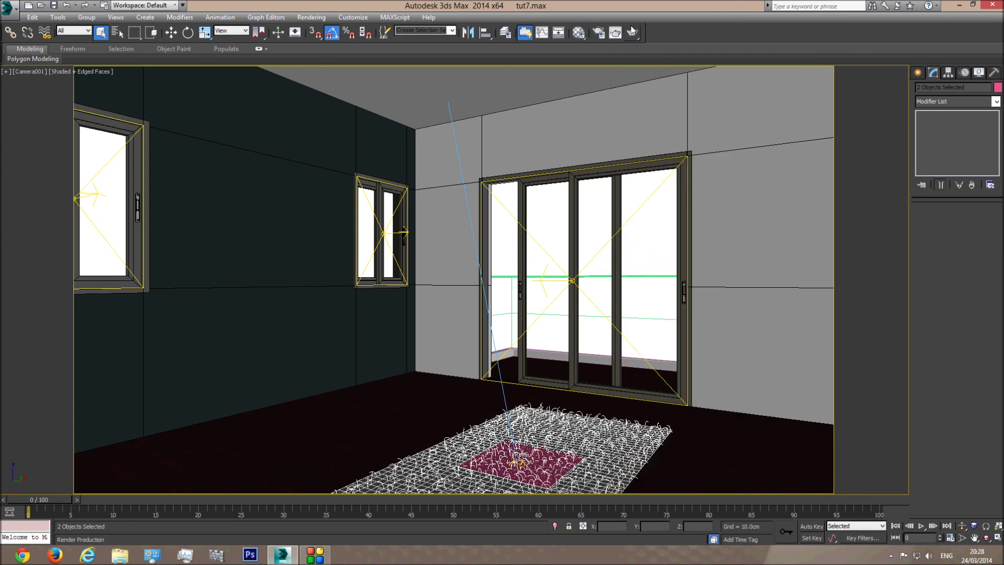
click(616, 32)
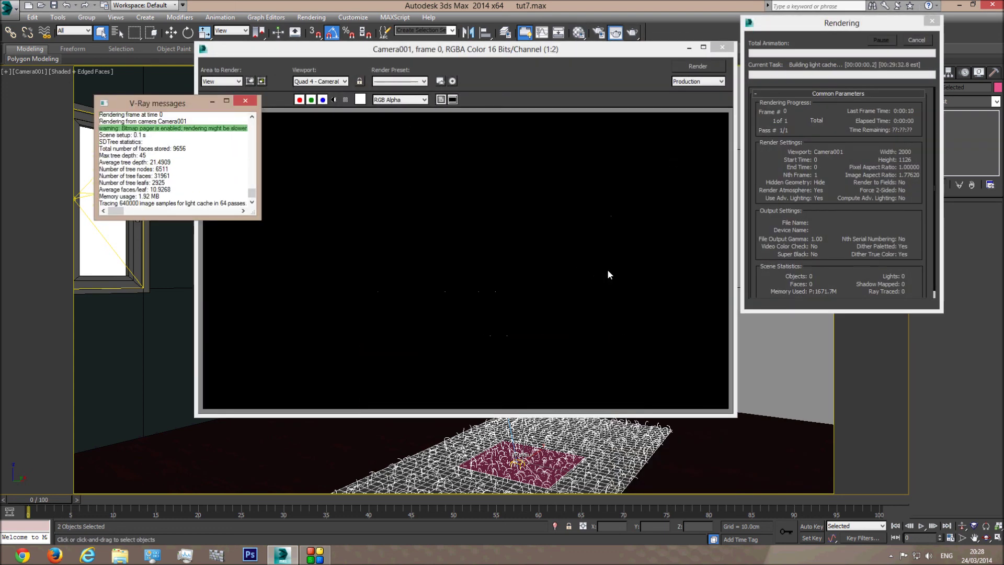